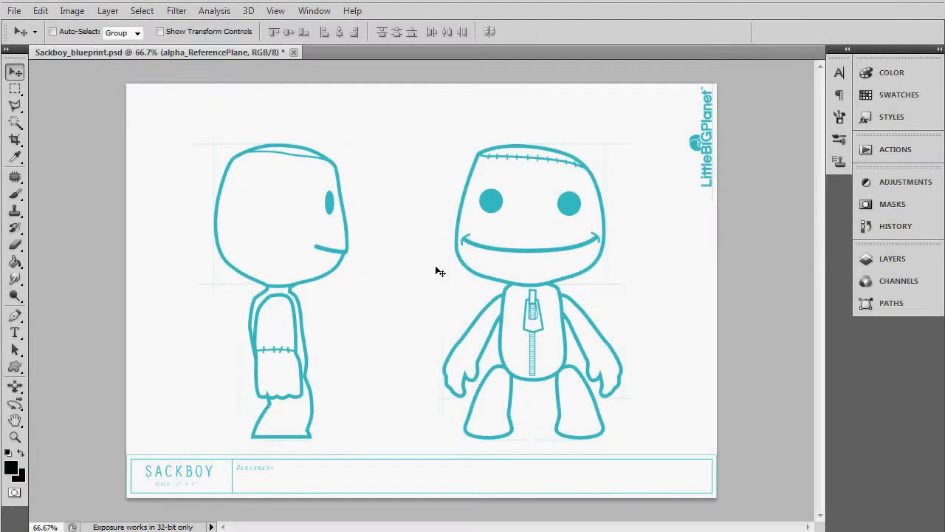
- Expand the layer panels and toggle the alpha_ReferencePlane and Background layers' visibility to compare them
left_click(938, 49)
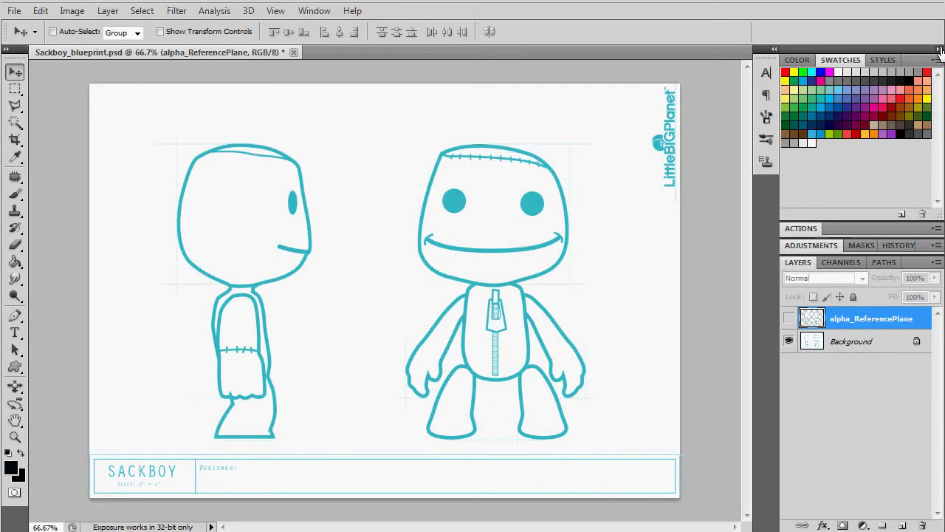
left_click(788, 318)
left_click(790, 342)
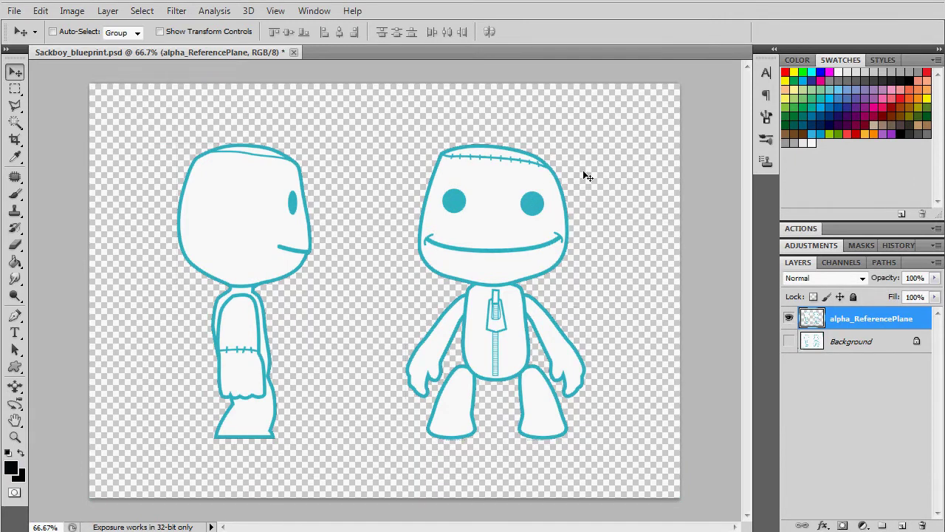
left_click(789, 318)
left_click(788, 341)
- Duplicate the Background layer and rename the copy demo_alpha
left_click(847, 350)
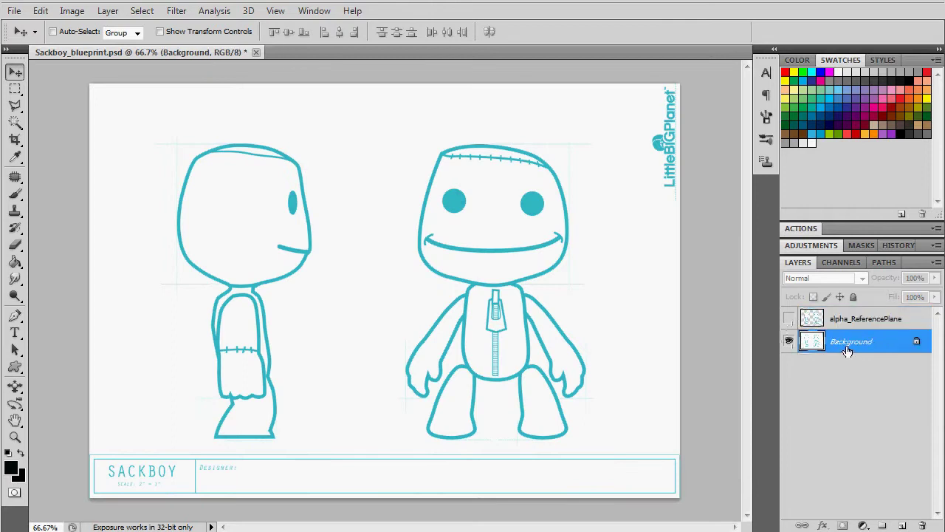
left_click_drag(847, 347, 902, 523)
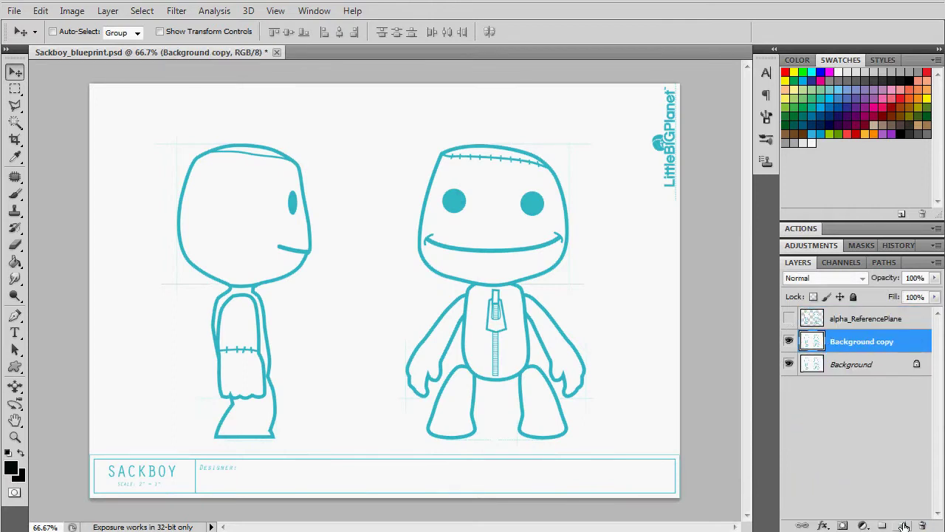
double_click(839, 344)
type("d")
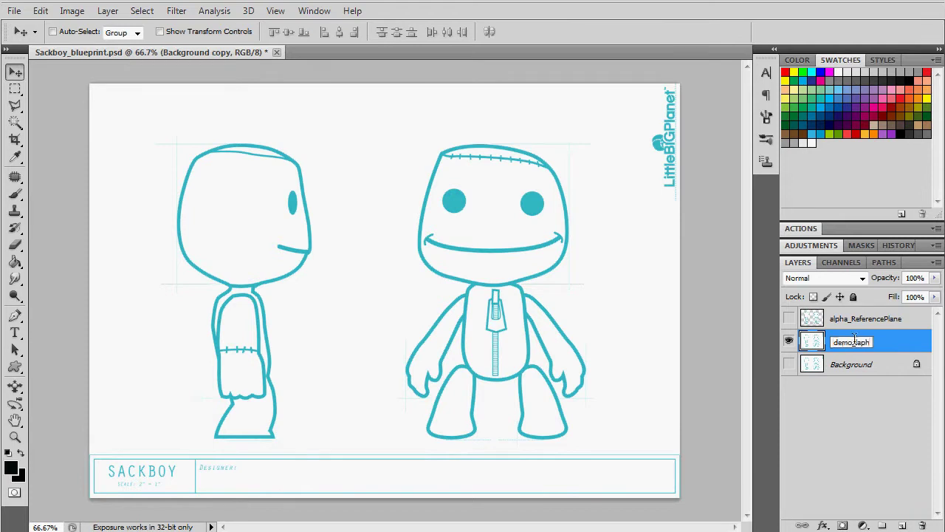
type("emo_alpha")
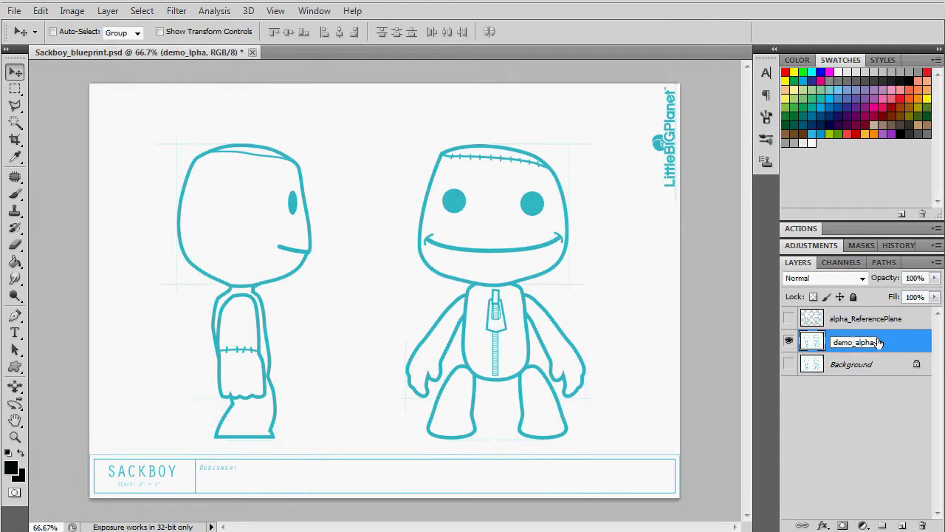
key("Return")
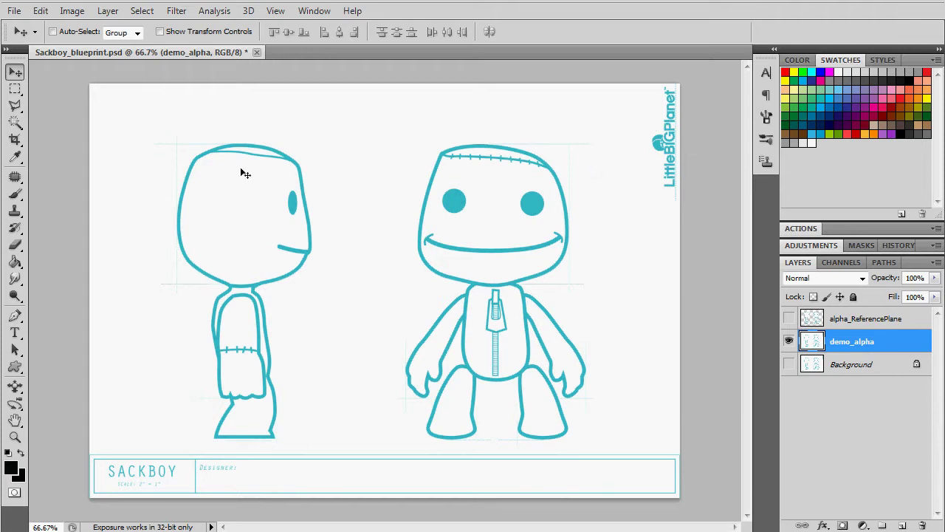
- Select the LittleBigPlanet logo and the SACKBOY title block strip with the Rectangular Marquee
left_click(15, 88)
left_click_drag(635, 82, 700, 216)
left_click_drag(83, 448, 688, 497, "shift")
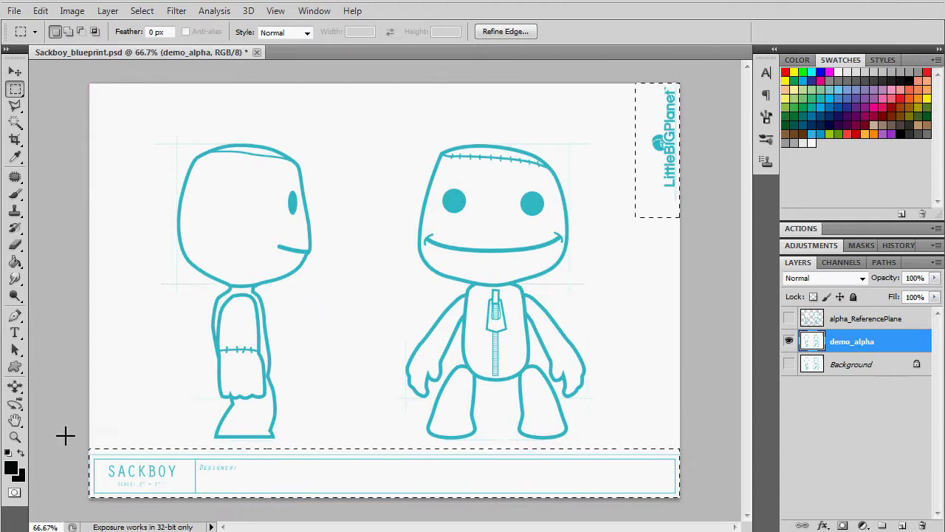
- Set the foreground colour to white, fill the selection with it and deselect
left_click(10, 467)
left_click_drag(497, 226, 457, 194)
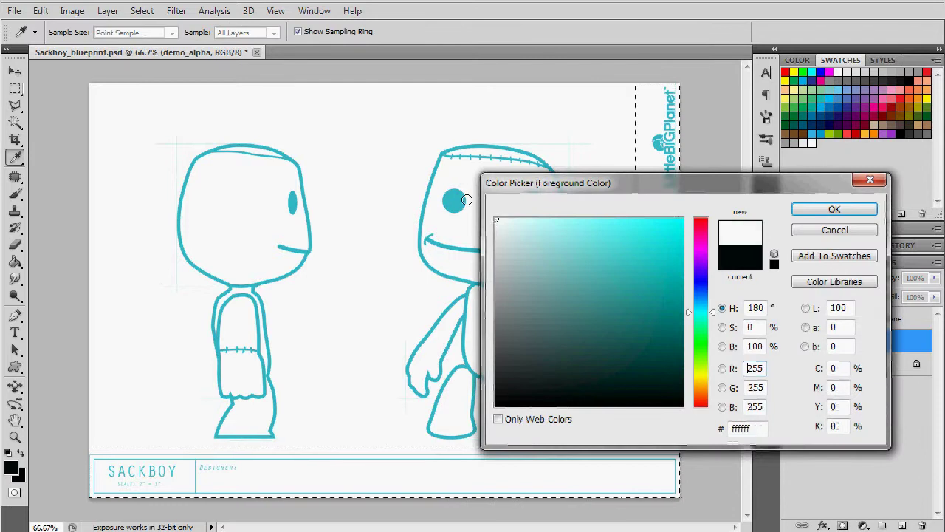
left_click(805, 210)
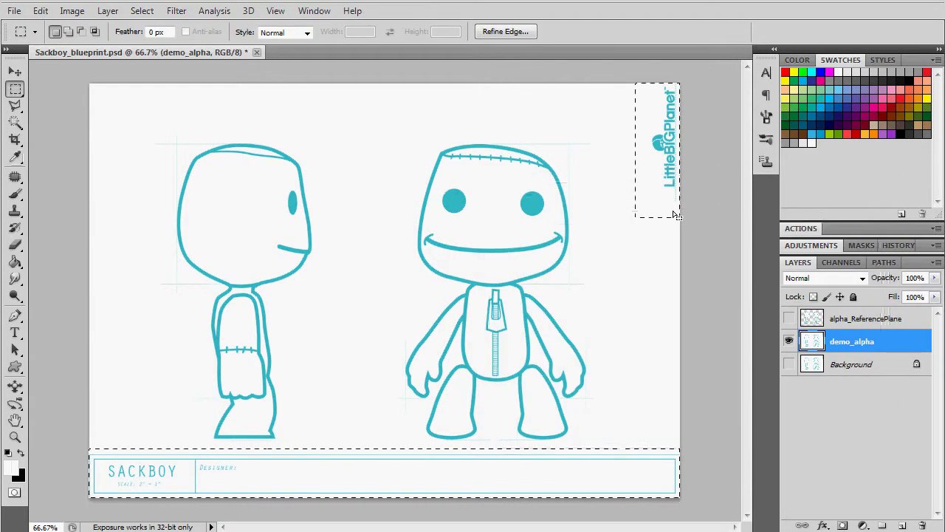
key("v")
key("alt+BackSpace")
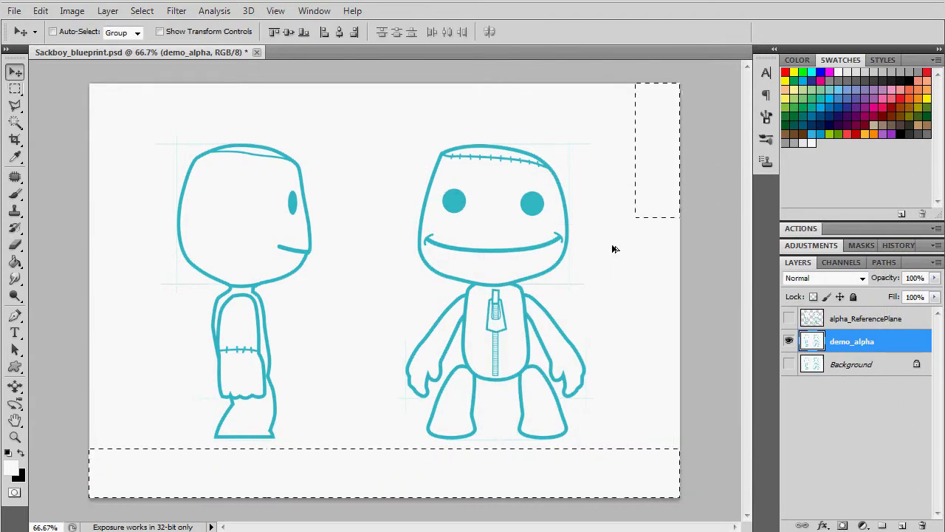
key("ctrl+d")
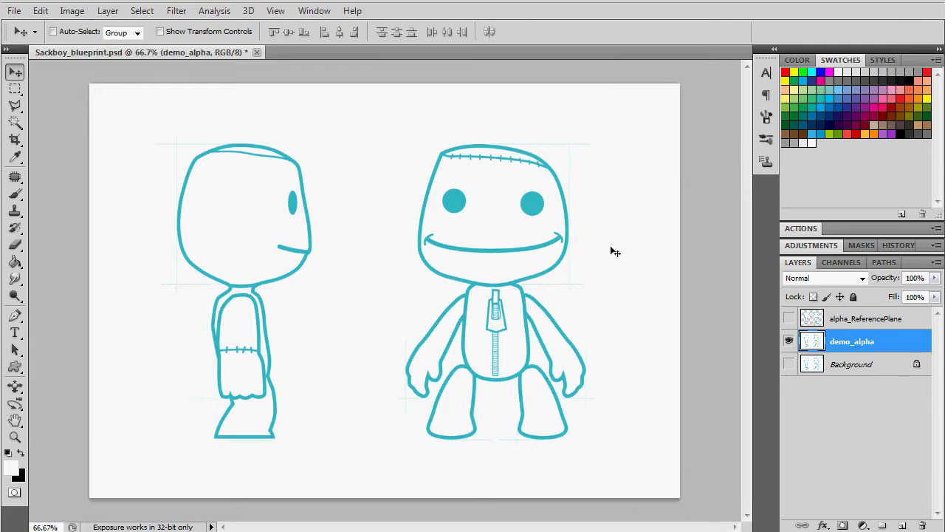
- Magic Wand select the white background around the figures and zoom in on the legs
left_click(16, 124)
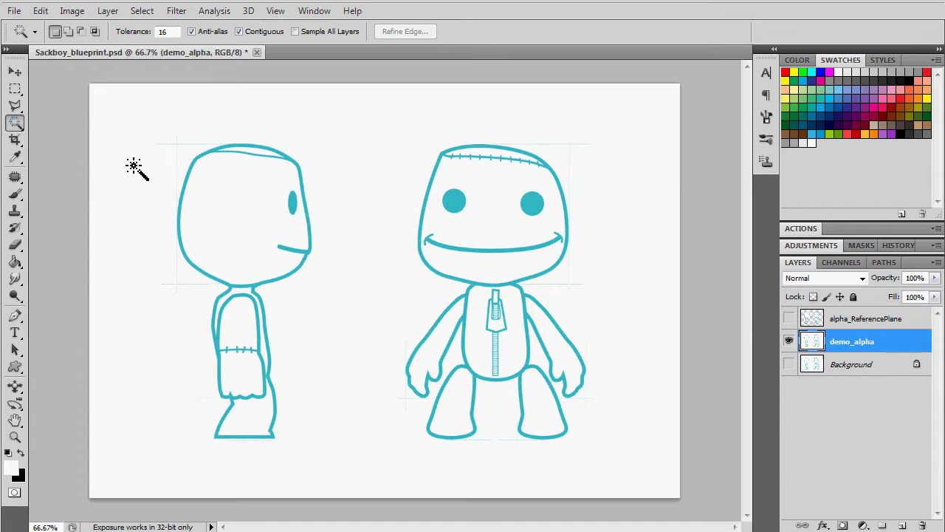
left_click(168, 30)
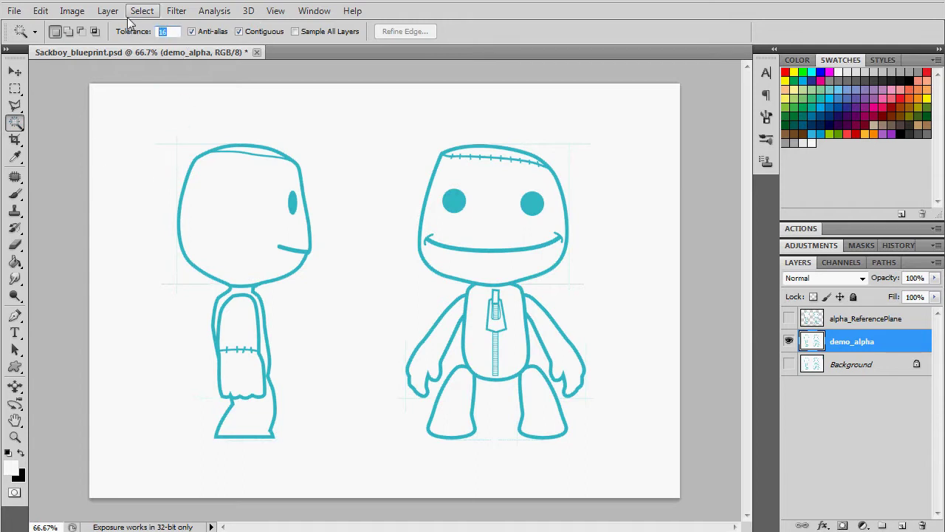
left_click(138, 113)
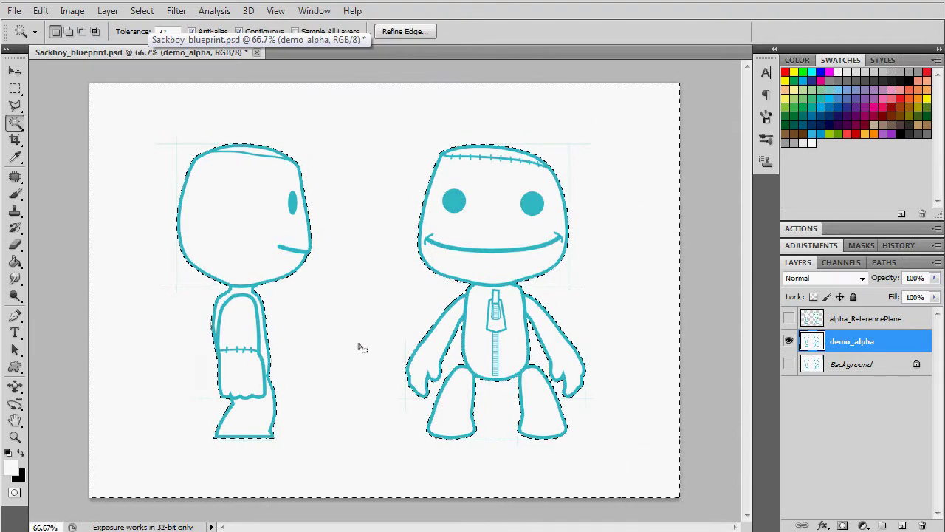
key("z")
left_click(485, 449)
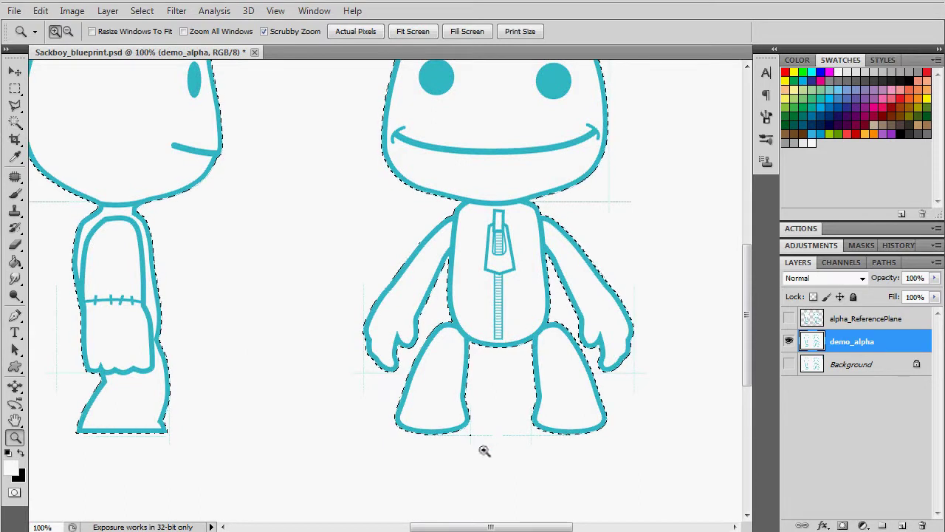
left_click(475, 440)
- Refine the selection with the Marquee, zoom out, delete the white background and deselect
key("m")
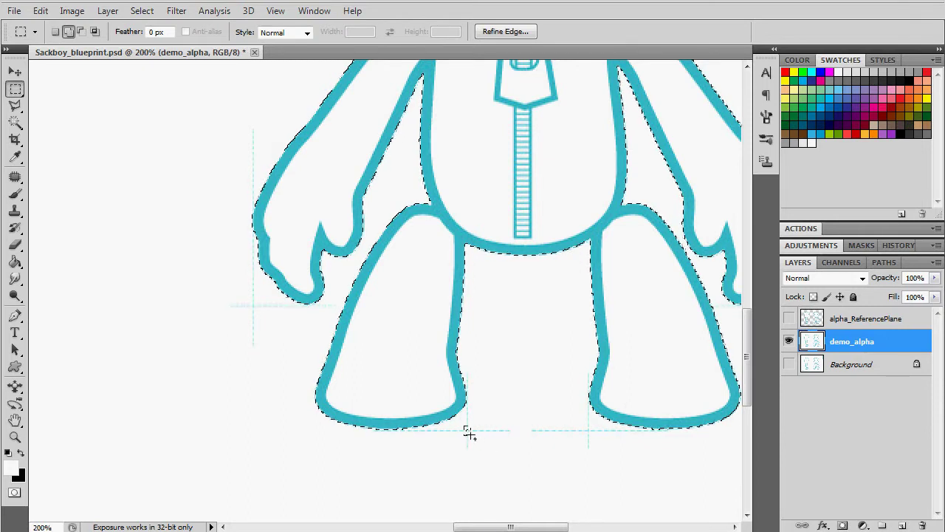
key("ctrl+minus")
key("z")
left_click(494, 354, "alt")
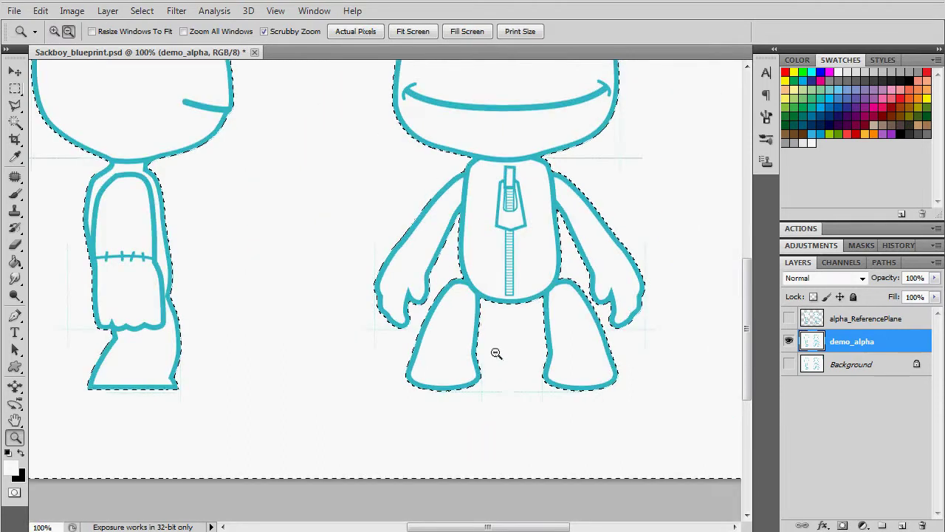
left_click(494, 354, "alt")
key("v")
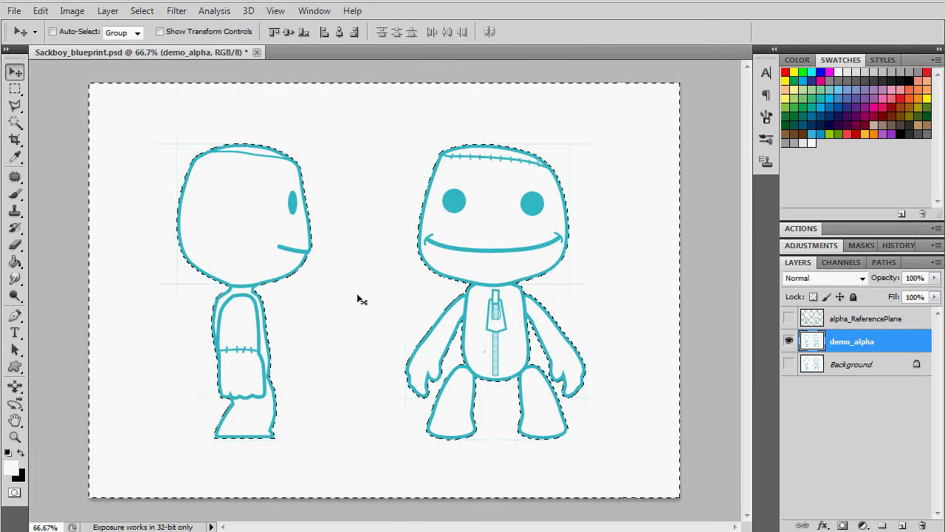
key("Delete")
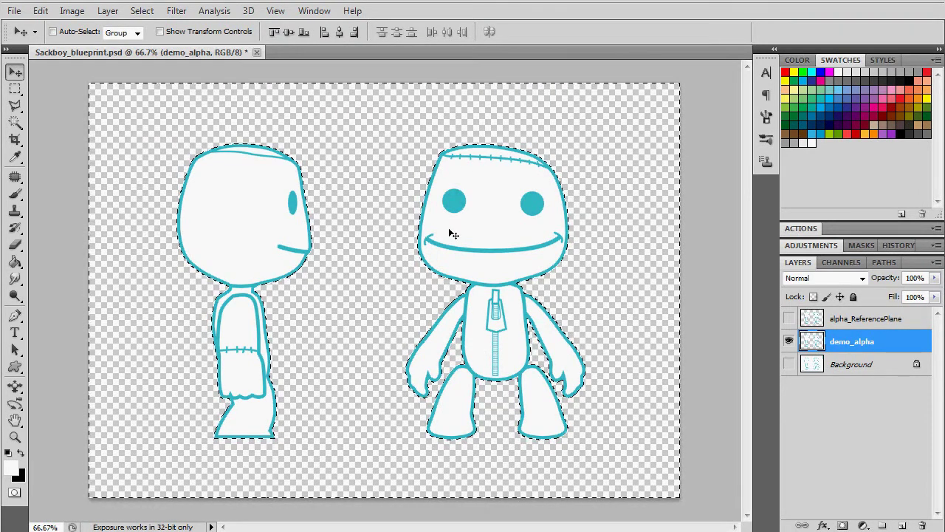
key("ctrl+d")
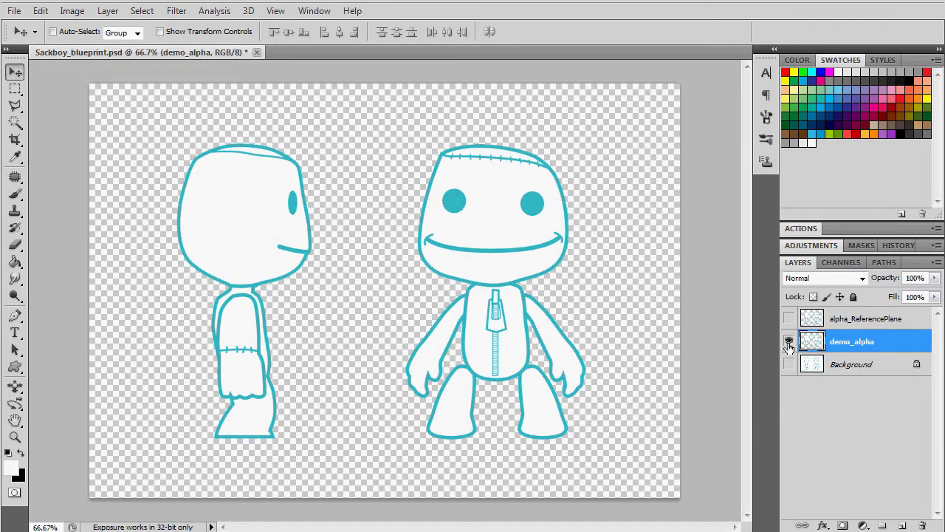
- Add a 2 px black outside Stroke to demo_alpha through its Blending Options
right_click(810, 345)
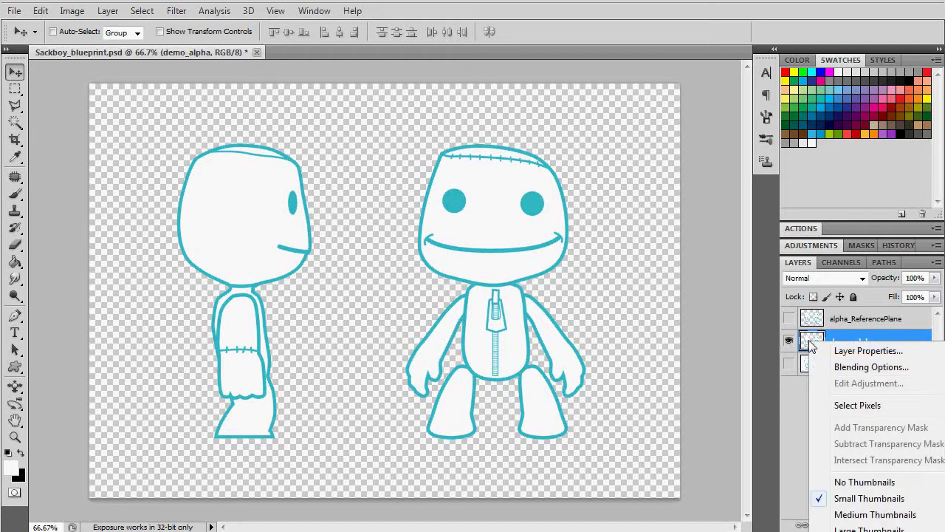
left_click(842, 366)
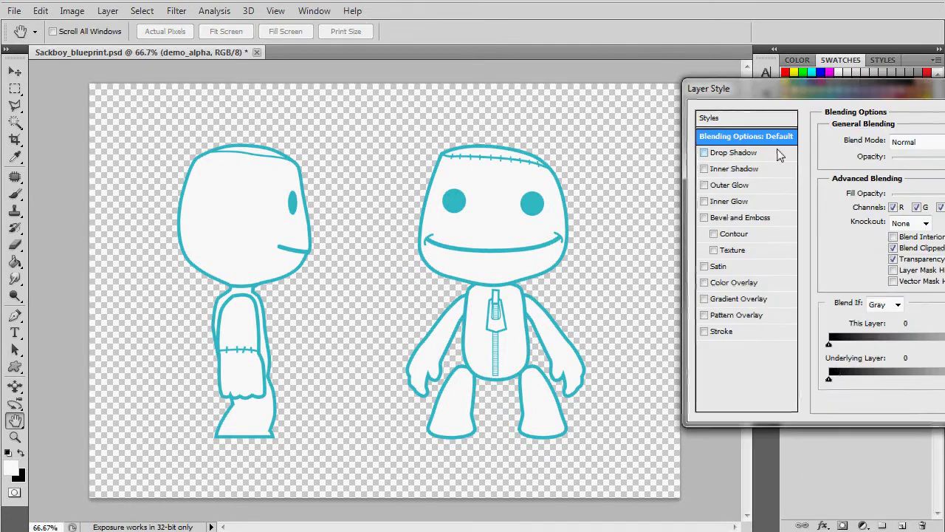
left_click_drag(787, 90, 644, 88)
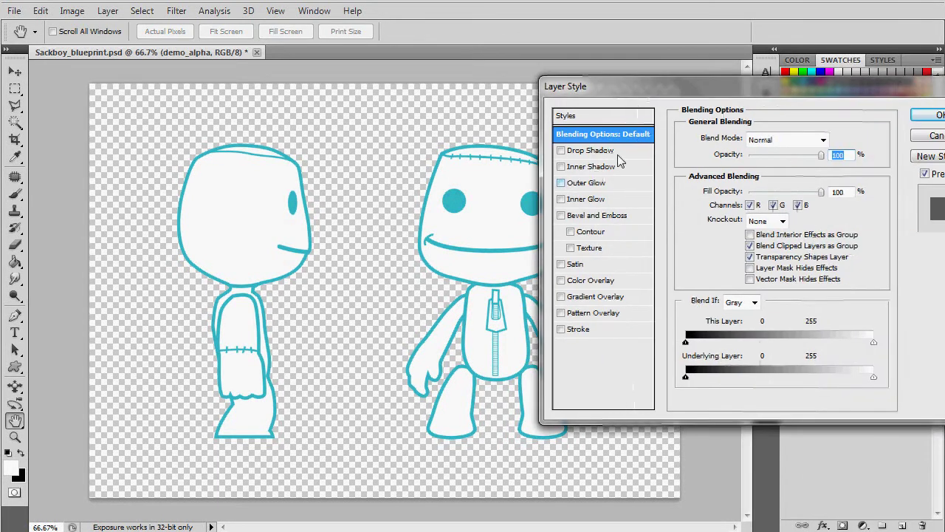
left_click(561, 330)
left_click(574, 332)
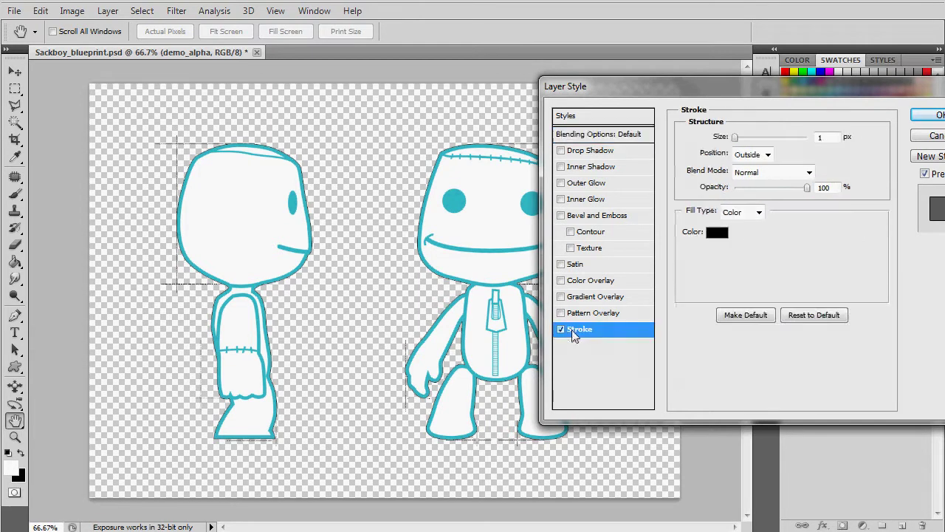
double_click(821, 137)
type("2")
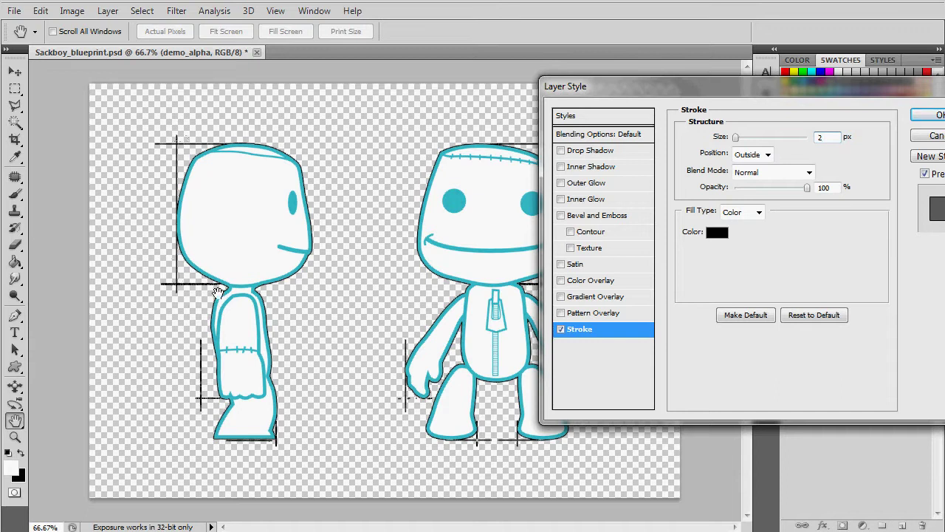
left_click(928, 116)
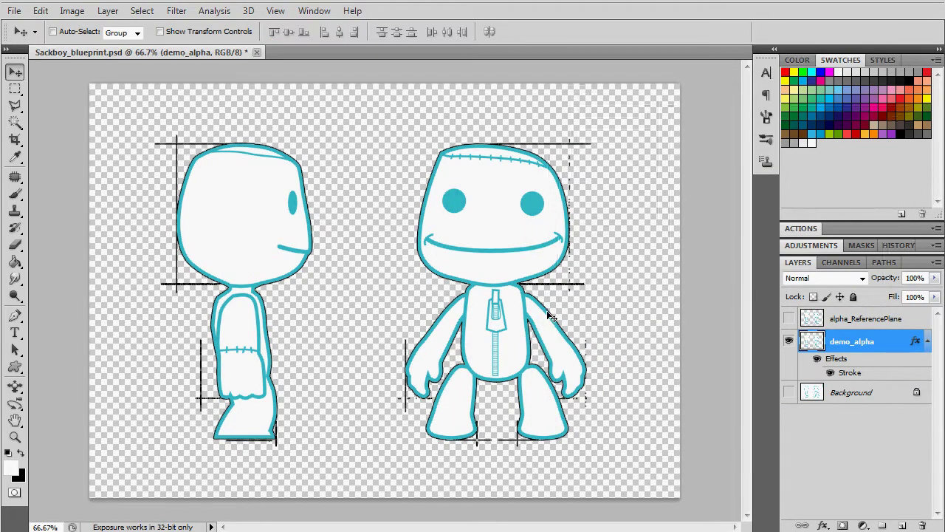
- Zoom in by the neck and erase the right end of the black guide line
key("z")
left_click(588, 288)
left_click(588, 288)
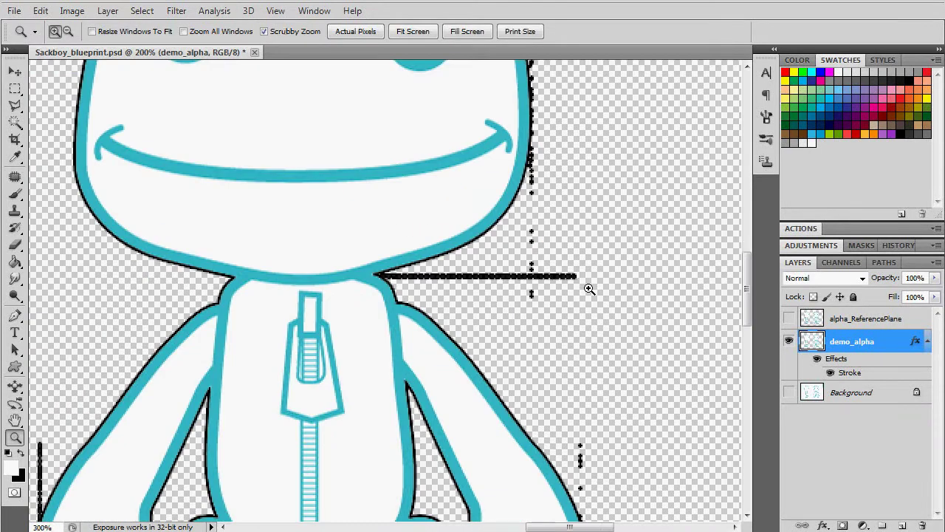
left_click(588, 289)
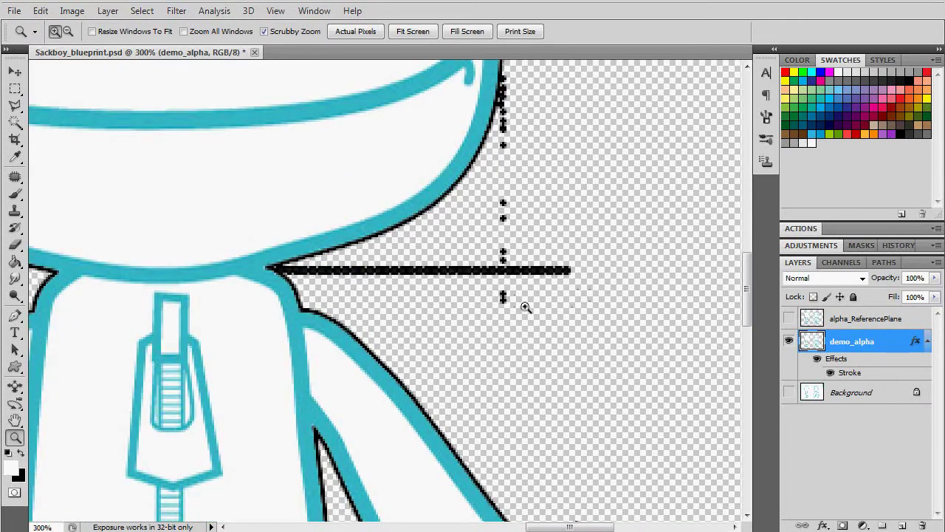
key("e")
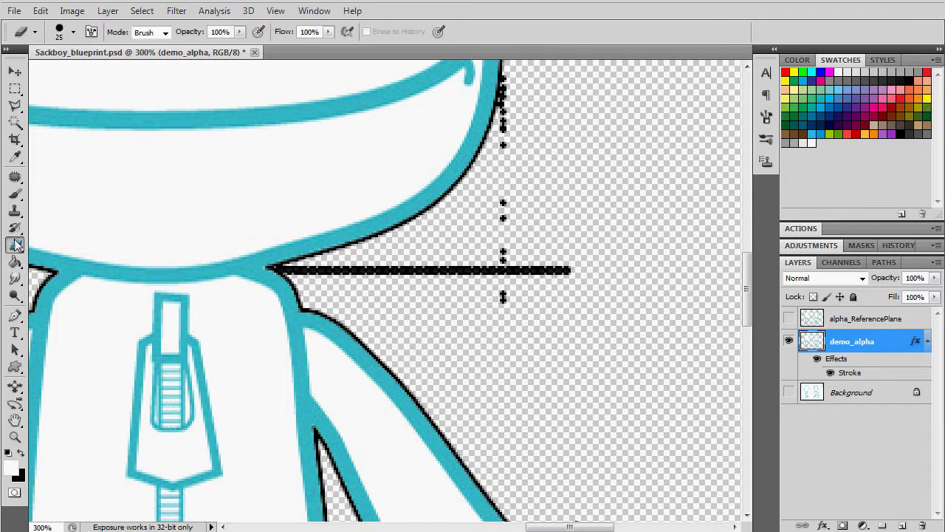
mouse_move(503, 296)
left_mouse_down()
mouse_move(554, 265)
mouse_move(501, 257)
mouse_move(491, 240)
mouse_move(527, 260)
mouse_move(485, 196)
left_mouse_up()
key("z")
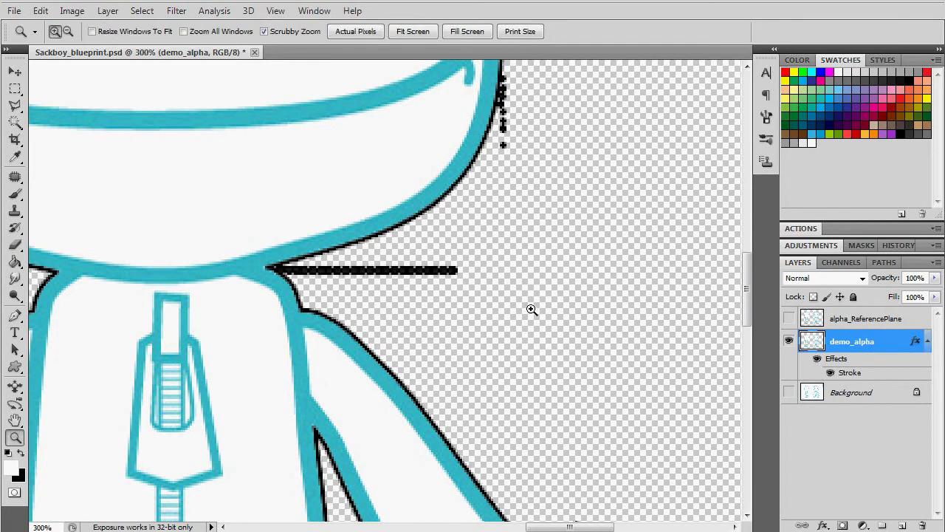
left_click(532, 308, "alt")
key("v")
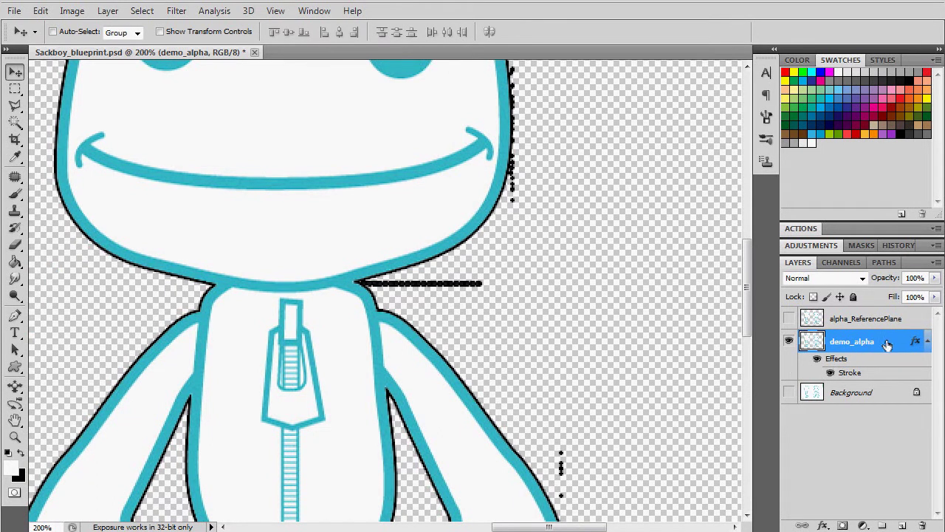
- Merge demo_alpha with a new empty layer placed beneath it to bake in the stroke
left_click(927, 341)
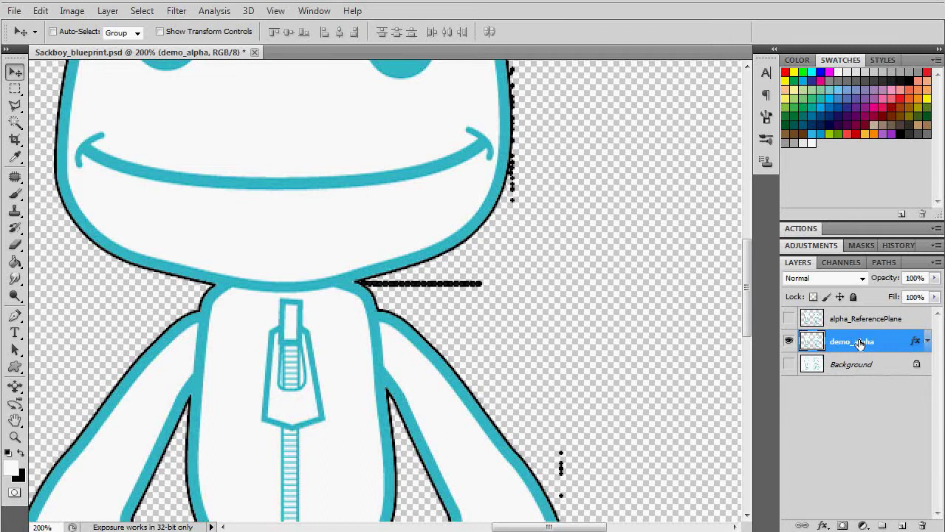
left_click(902, 525)
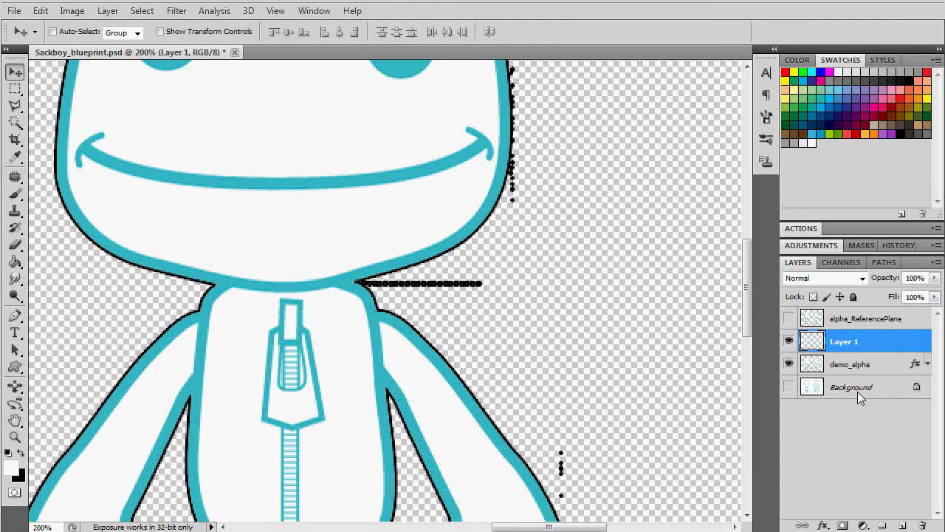
left_click_drag(852, 342, 853, 377)
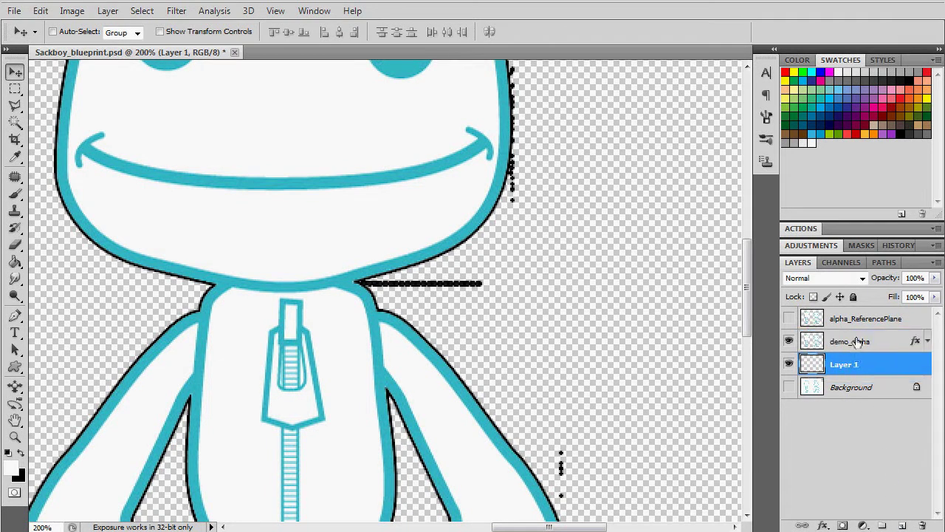
left_click(856, 342)
left_click(856, 364, "shift")
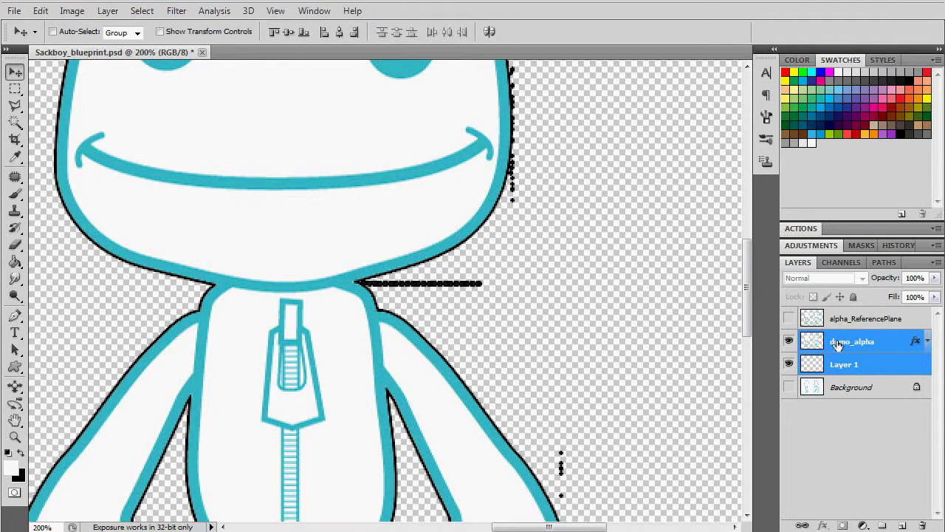
key("ctrl+e")
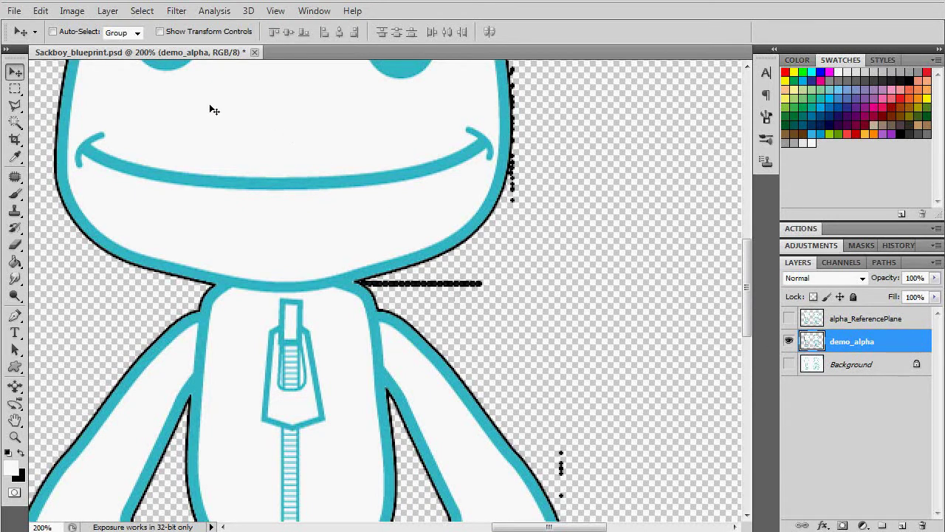
- Select the black outline pixels with Color Range at Fuzziness 200 and delete them
left_click(141, 11)
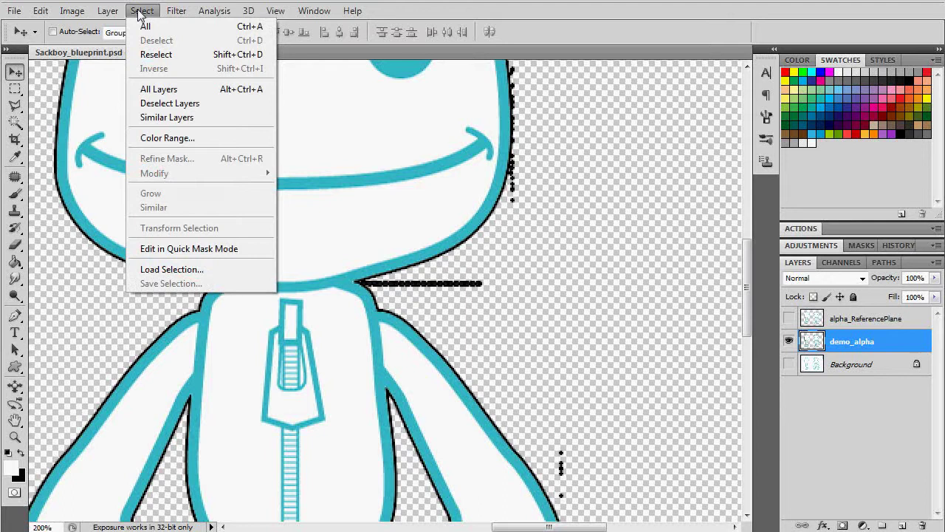
left_click(143, 138)
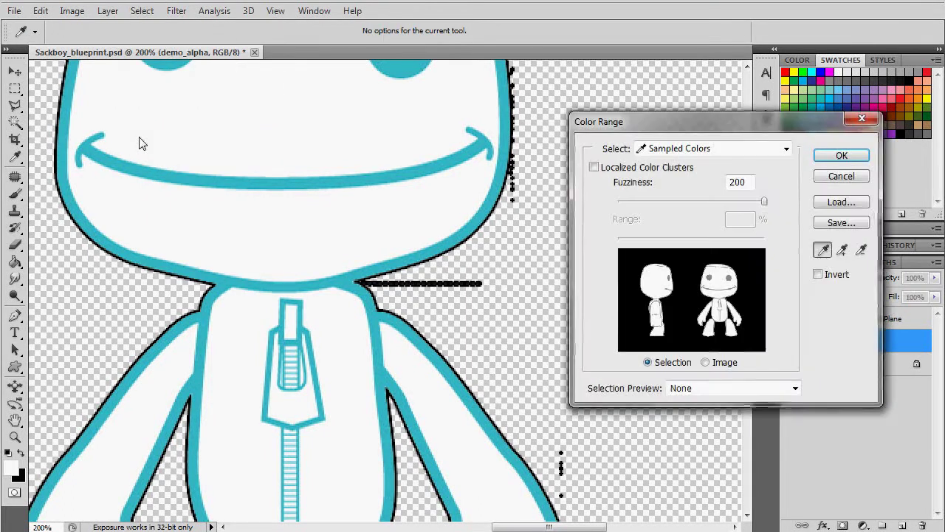
left_click(482, 281)
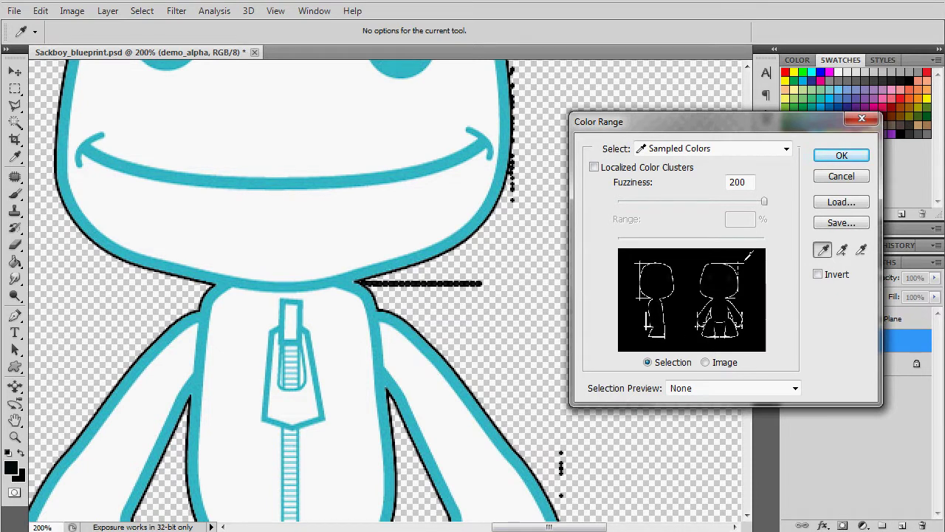
left_click(840, 155)
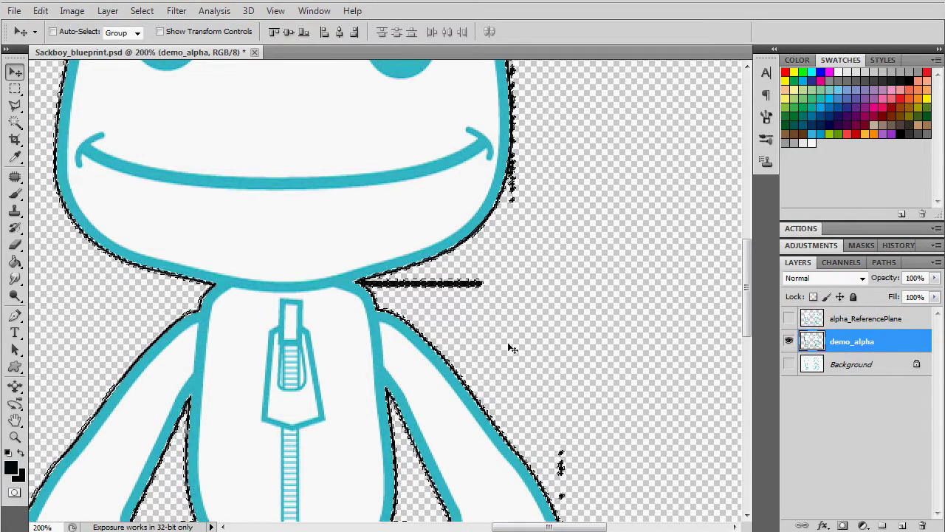
key("Delete")
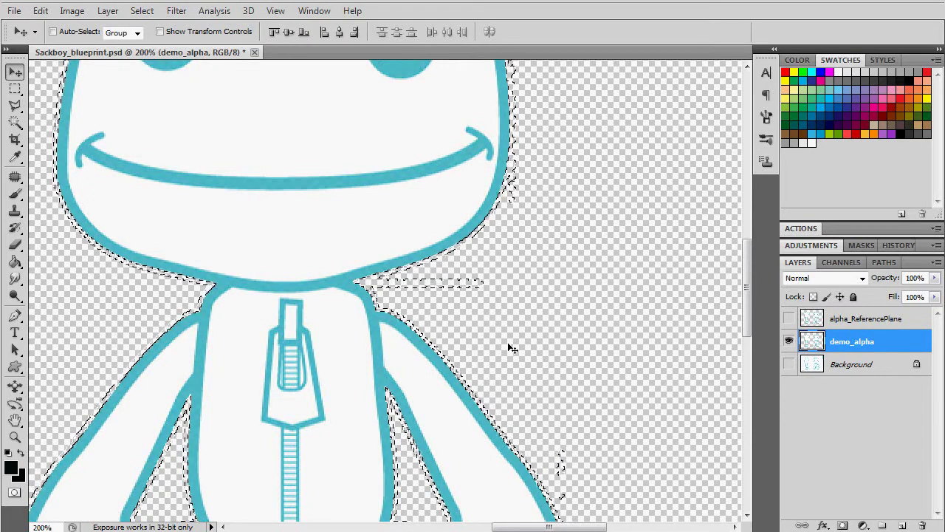
key("z")
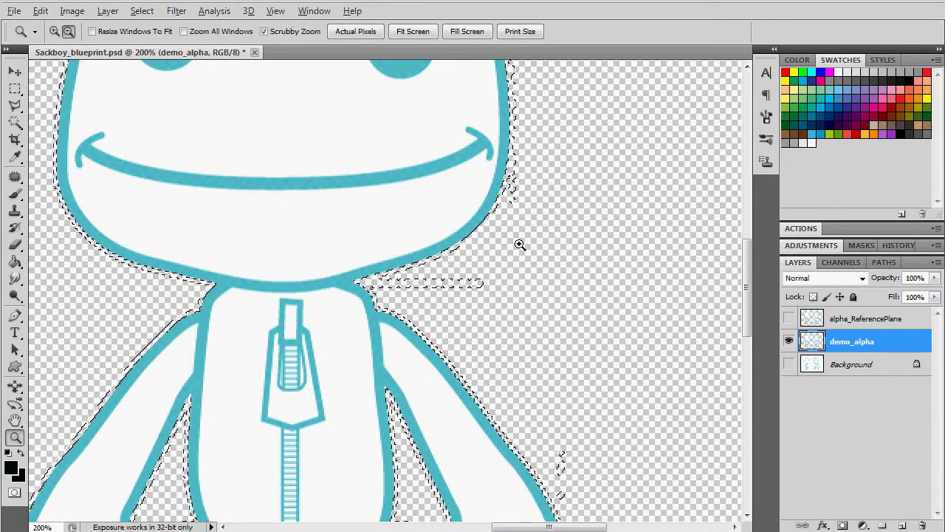
left_click(517, 243, "alt")
left_click(519, 244, "alt")
- Clear the selection and start a new document with its width set to 1024 pixels
key("v")
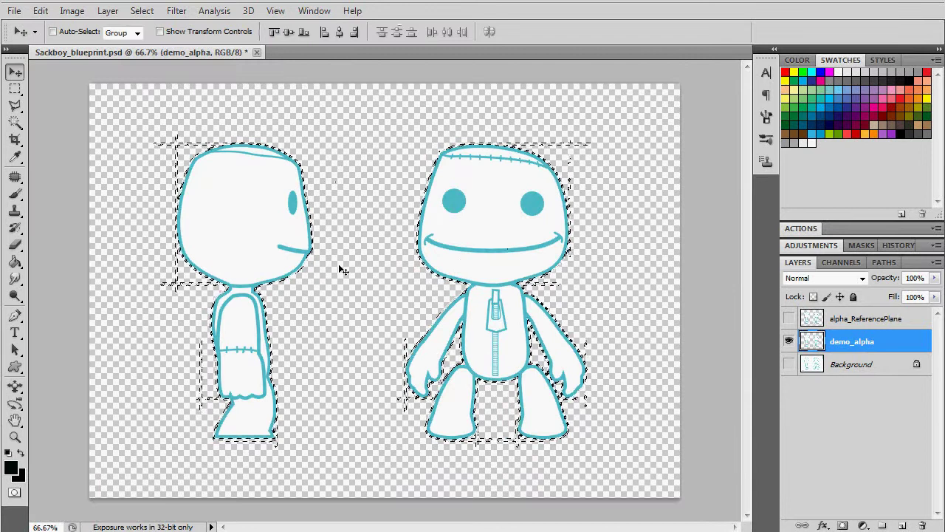
key("ctrl+d")
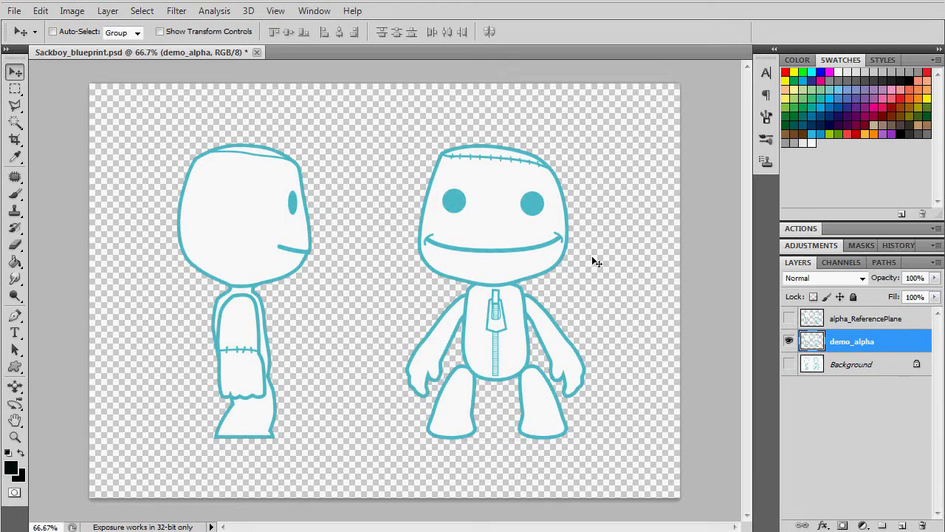
left_click(14, 11)
left_click(23, 26)
left_click_drag(620, 142, 394, 142)
left_click(370, 234)
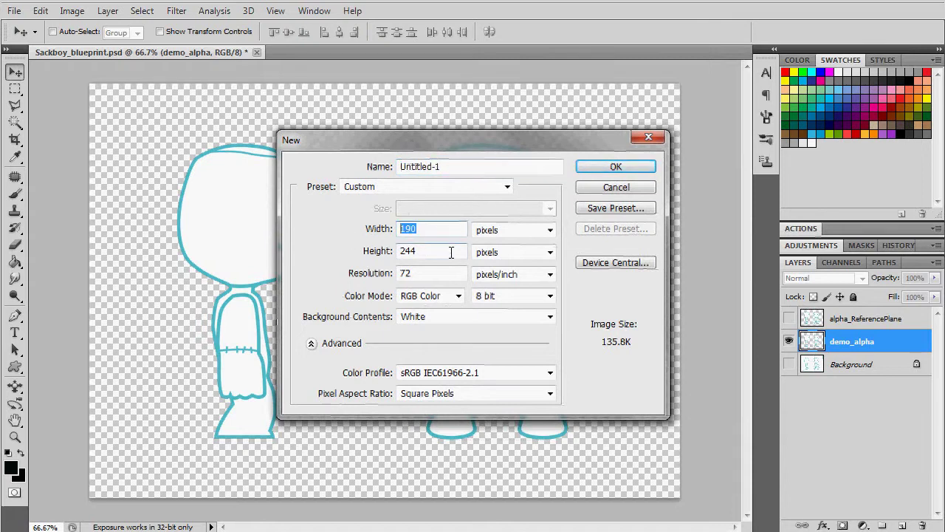
type("1024")
key("Tab")
key("Tab")
- Create the 1024 × 1024 document and paste the Sackboy drawing from Sackboy_blueprint into it
type("1024")
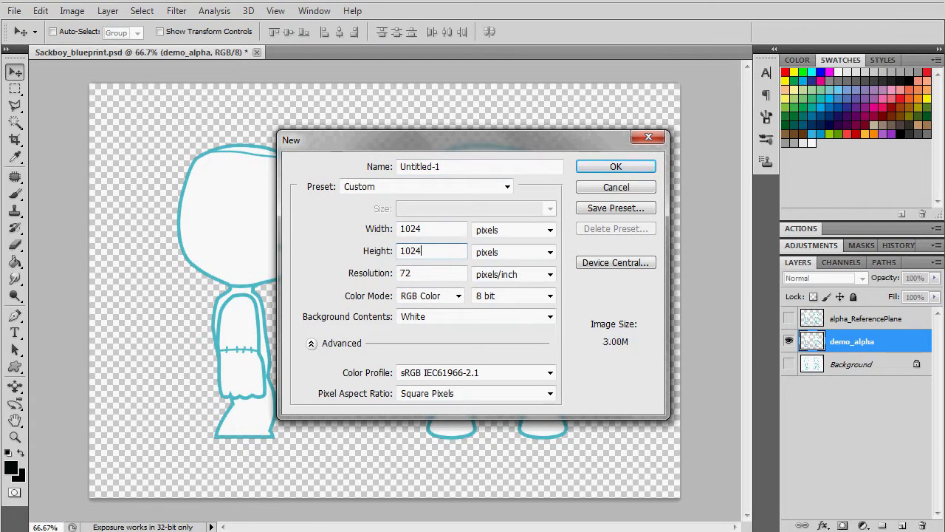
key("Return")
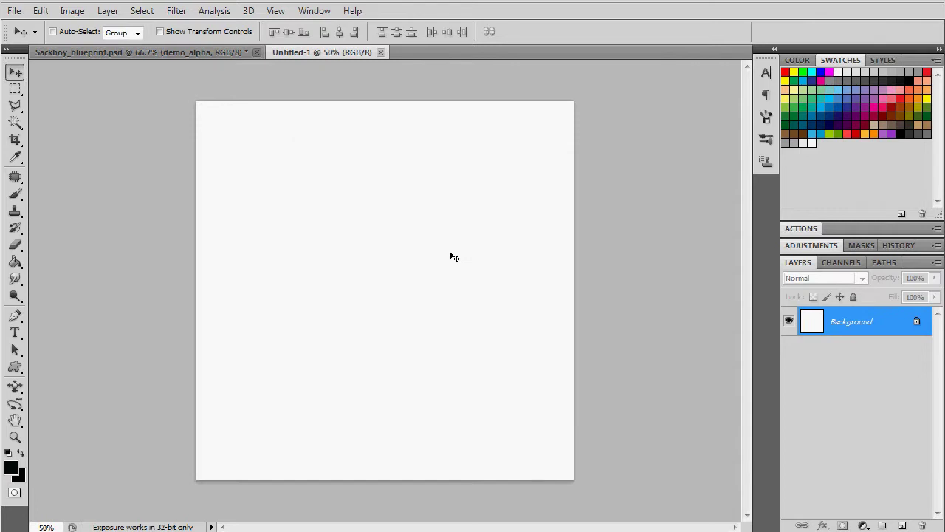
left_click(144, 53)
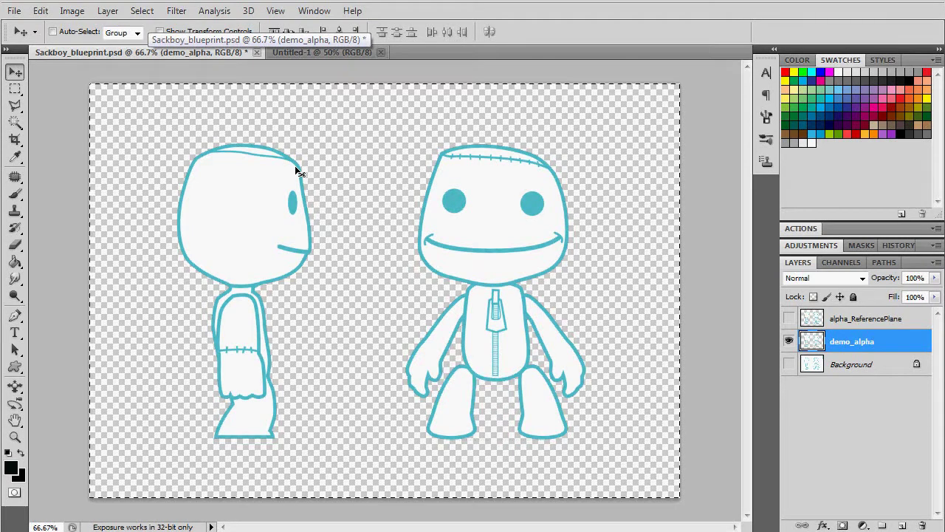
left_click(298, 52)
key("ctrl+v")
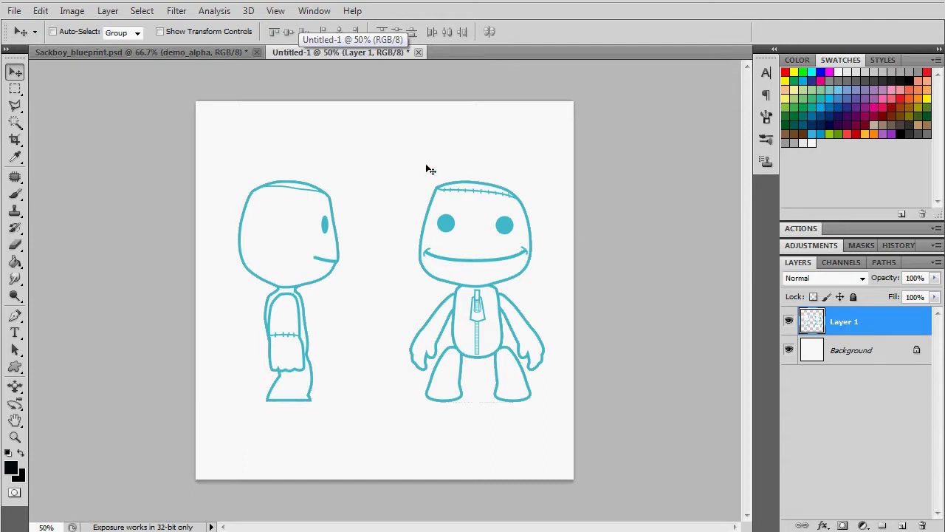
- Save the new document as reference_Sackboy in PNG format
left_click(14, 10)
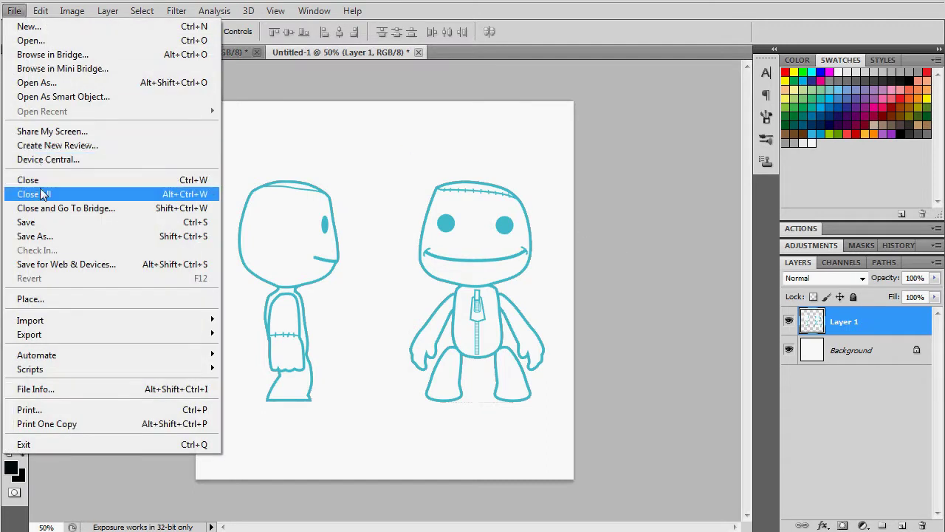
left_click(37, 235)
left_click(547, 336)
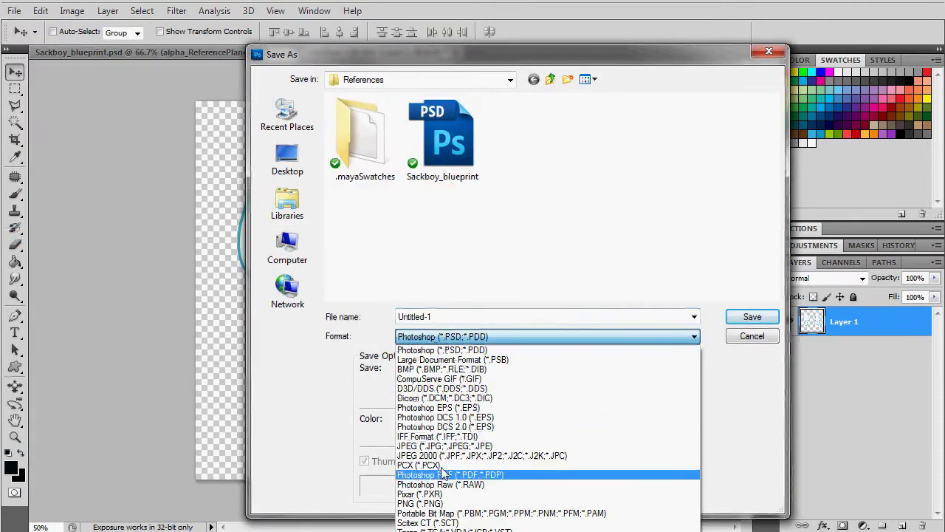
left_click(420, 503)
left_click_drag(435, 316, 379, 321)
type("reference_Sack")
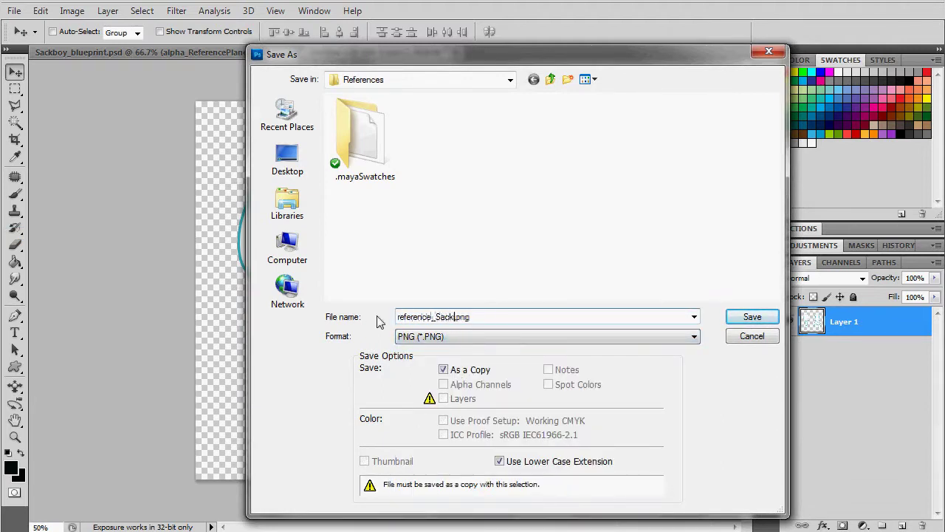
type("boy")
key("Return")
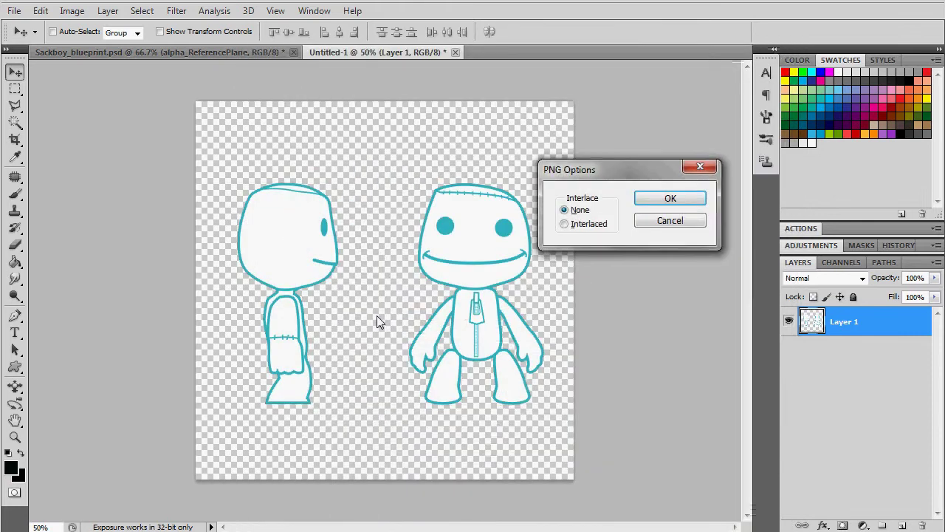
left_click(660, 203)
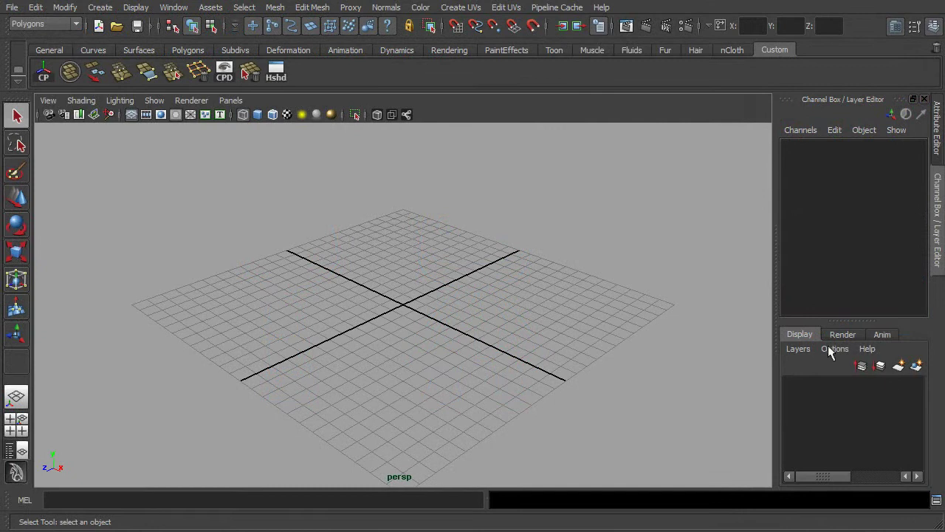
- Create a polygon plane at the origin with width and height both set to 25
left_click(199, 50)
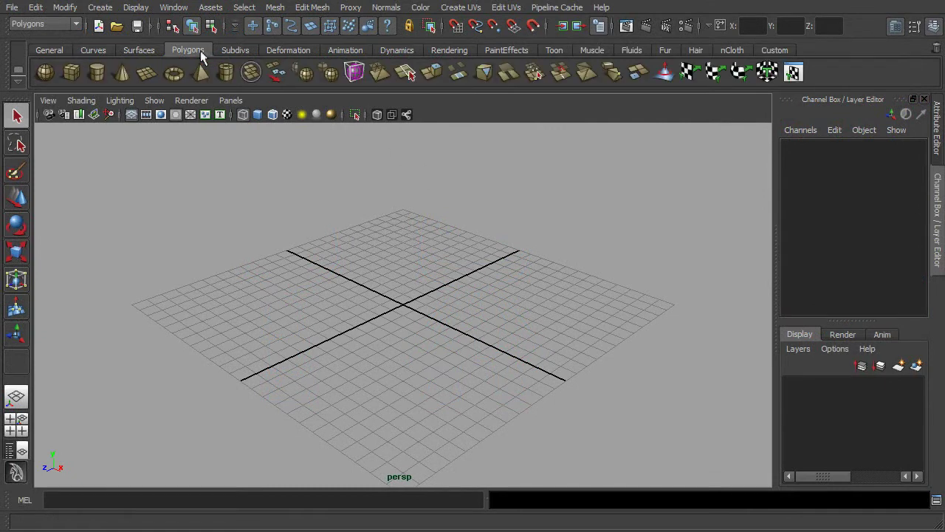
left_click(146, 73)
left_click_drag(588, 276, 538, 390)
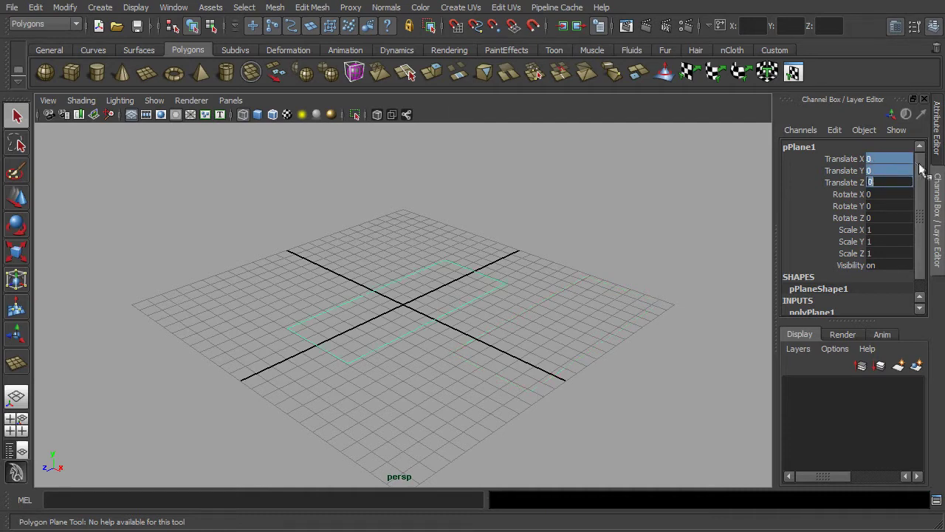
key("Return")
left_click(823, 298)
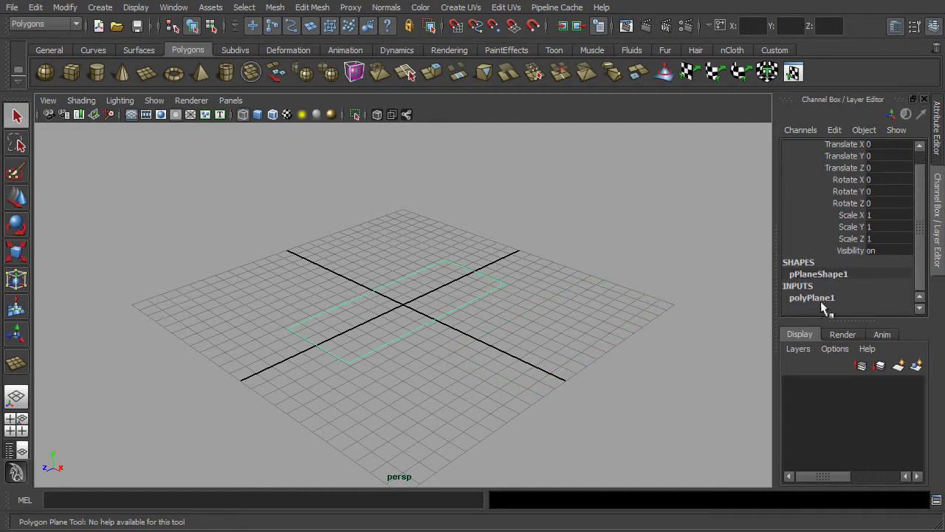
scroll(865, 293, "down", 1)
left_click(879, 277)
left_click(878, 286, "shift")
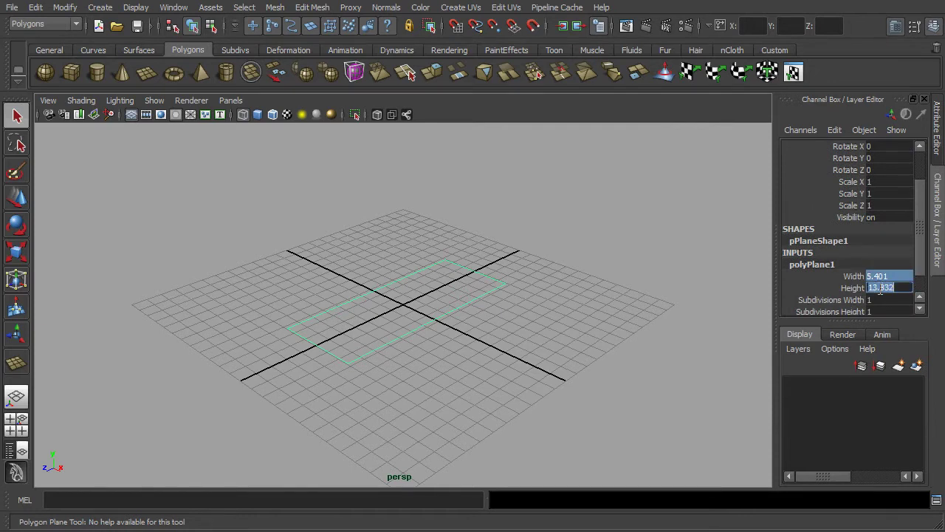
type("25")
key("Return")
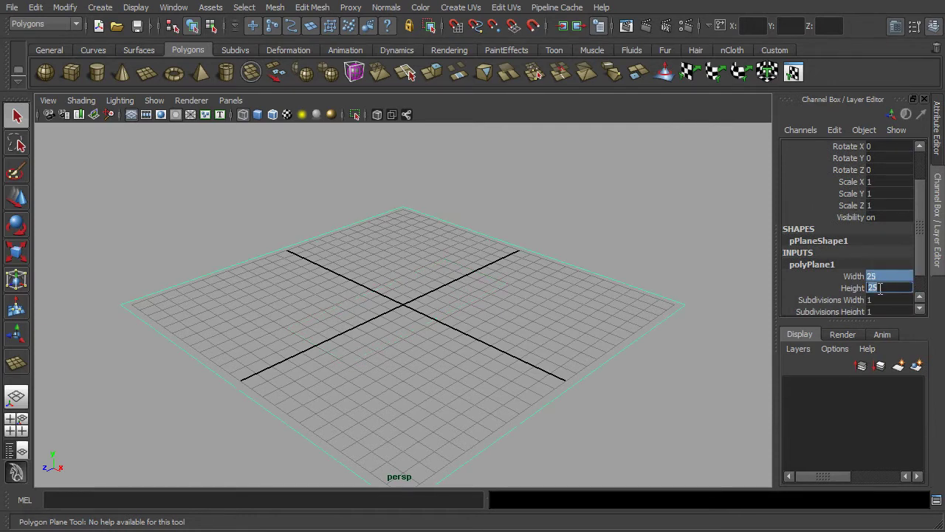
- Turn on smooth shading with wireframe and switch the viewport to the top view
left_click(479, 223)
left_click(257, 115)
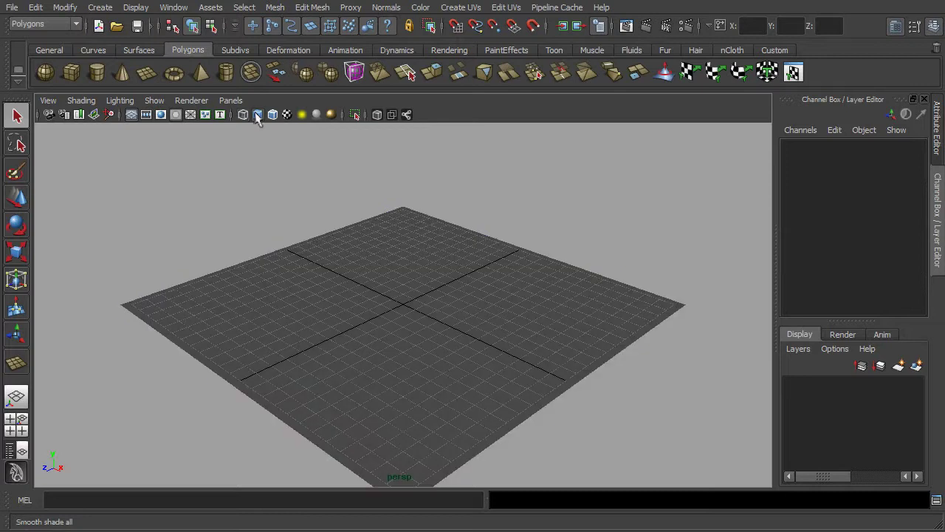
left_click(271, 115)
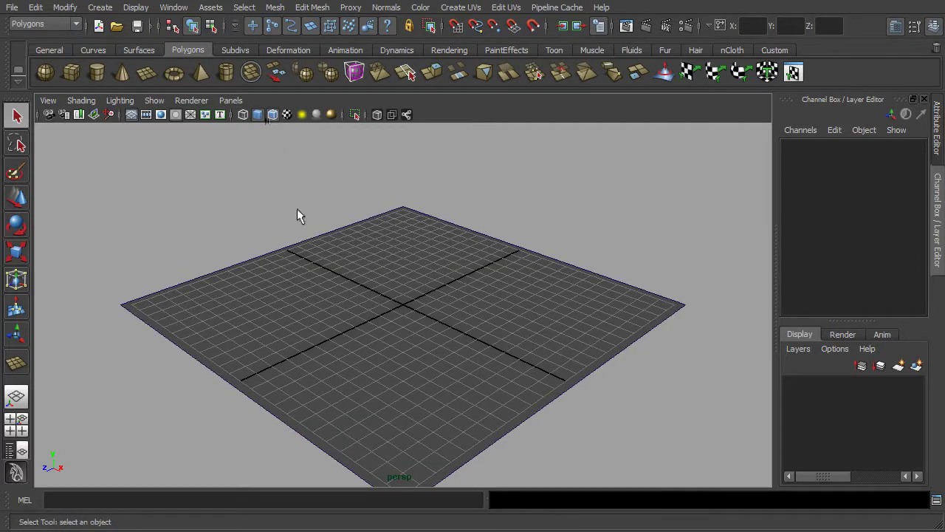
left_click_drag(298, 212, 374, 214, "alt")
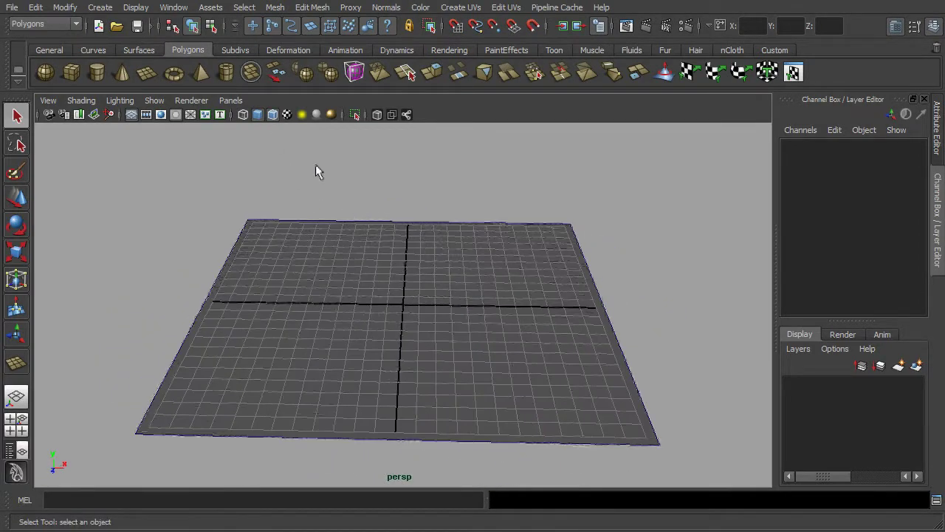
key("space")
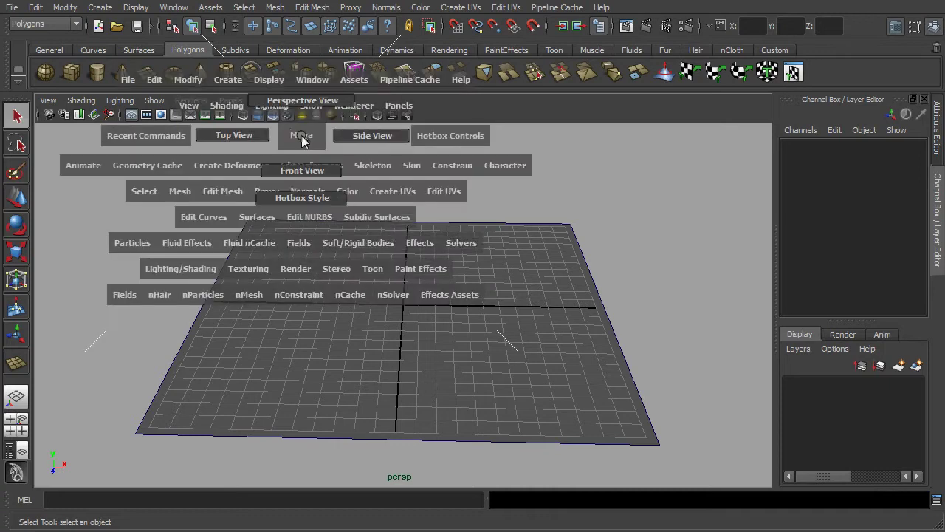
left_click_drag(301, 140, 261, 132)
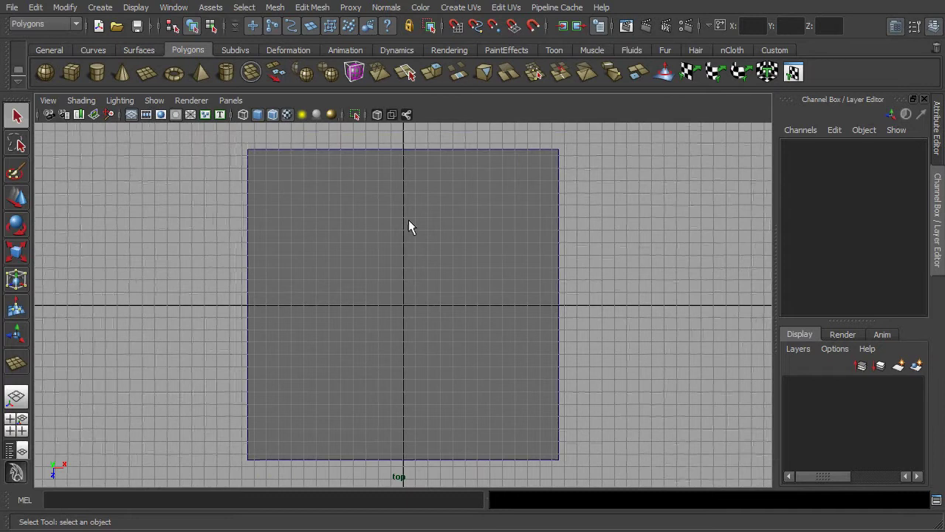
- Assign a new Lambert to pPlane1 and rename lambert2 to shader_refPlanes in the Attribute Editor
left_click(432, 228)
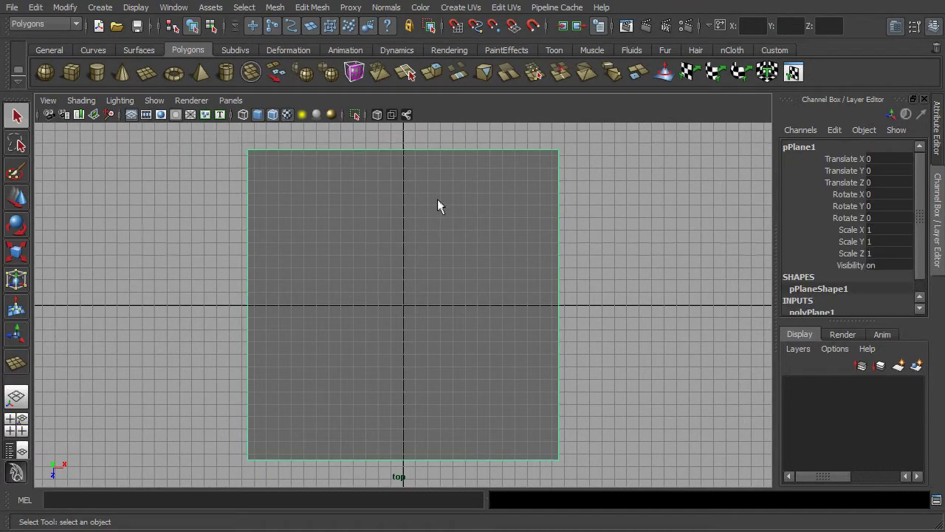
right_click_drag(443, 205, 442, 409)
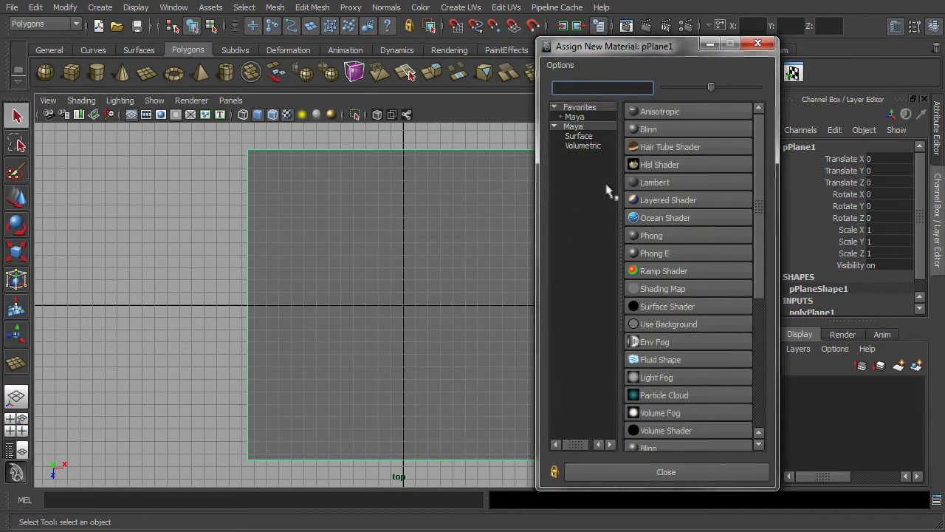
left_click(648, 183)
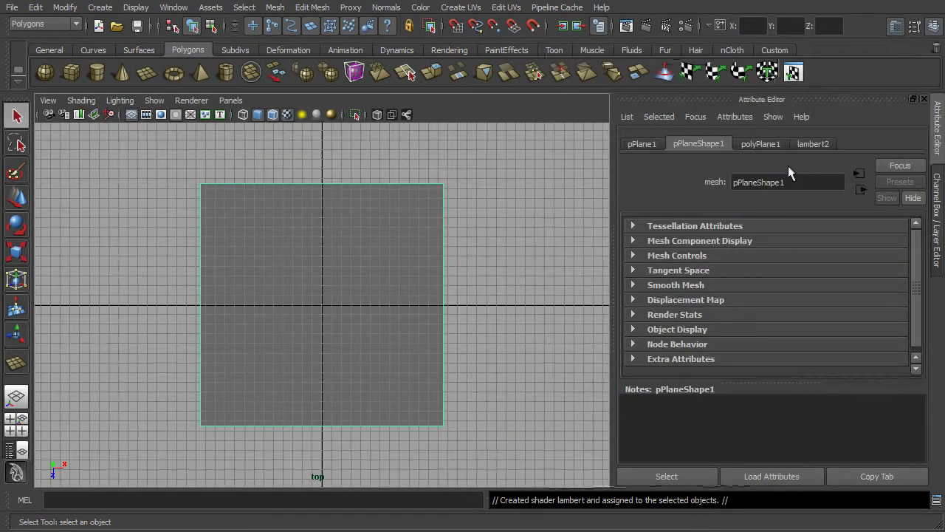
left_click(814, 143)
double_click(796, 182)
type("r")
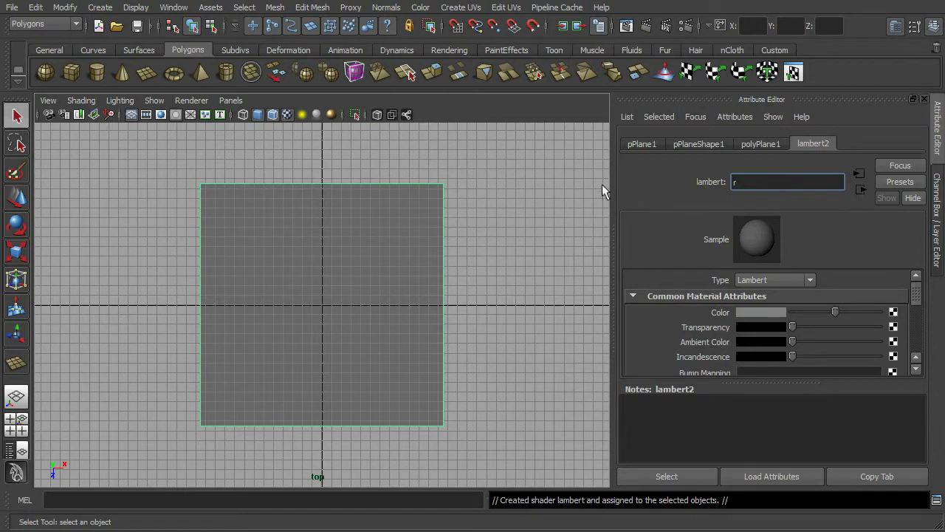
type("hader_refPlanes")
key("Return")
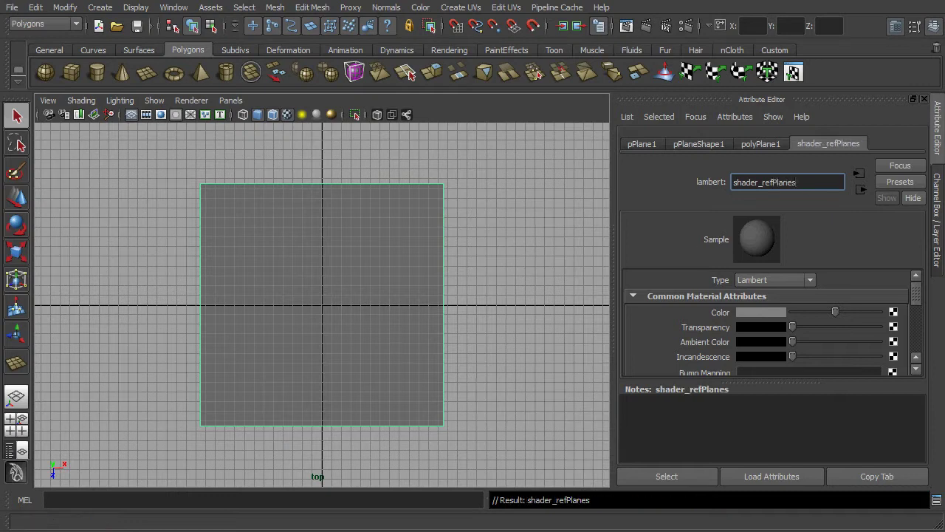
left_click_drag(776, 382, 775, 428)
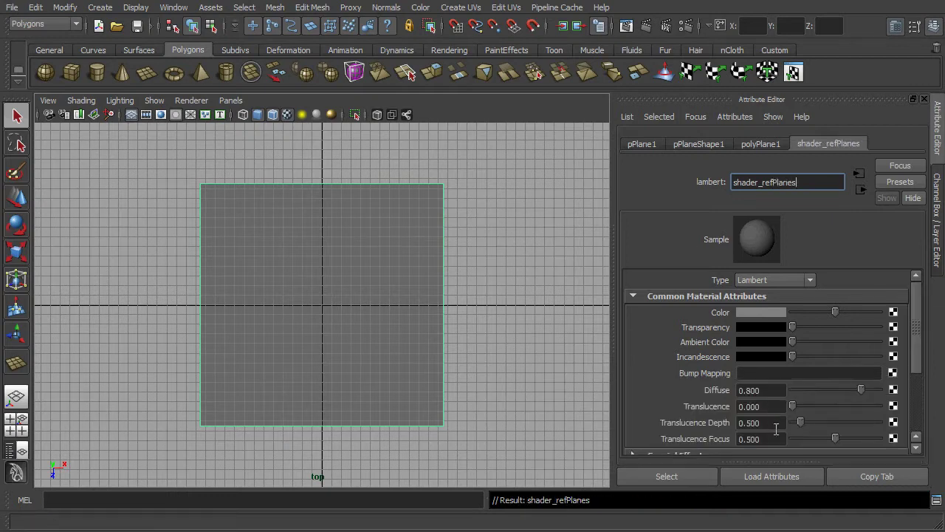
- Connect a File texture loading reference_SackBoy.png to shader_refPlanes' Color, then return to the Channel Box
left_click(893, 312)
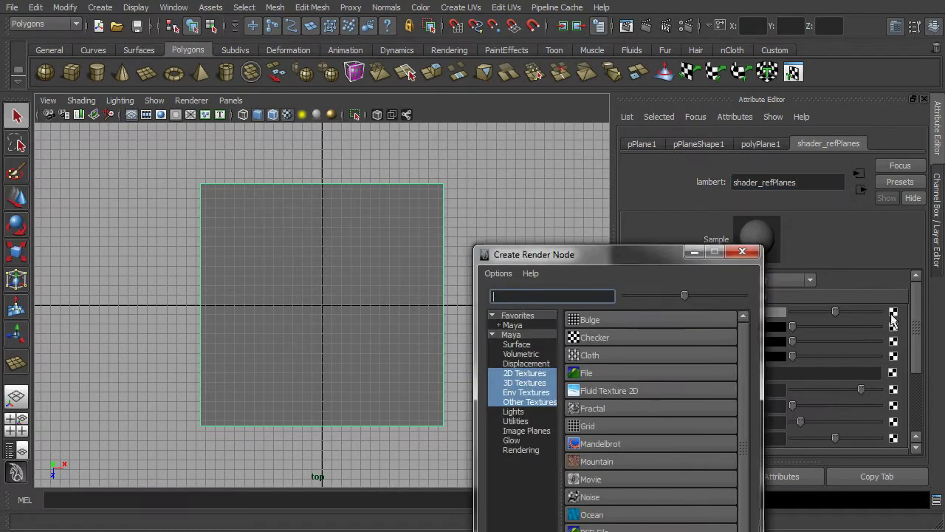
left_click(648, 373)
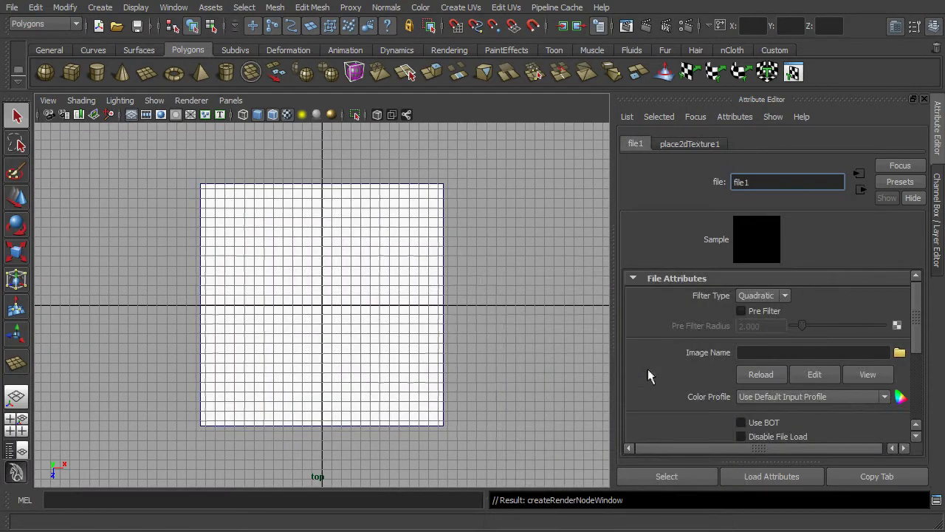
left_click(900, 352)
left_click(403, 150)
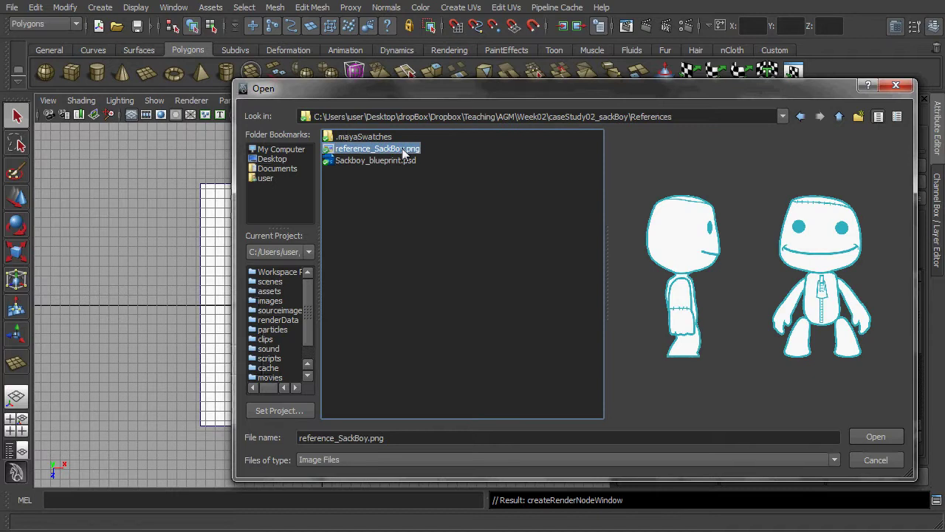
left_click(871, 436)
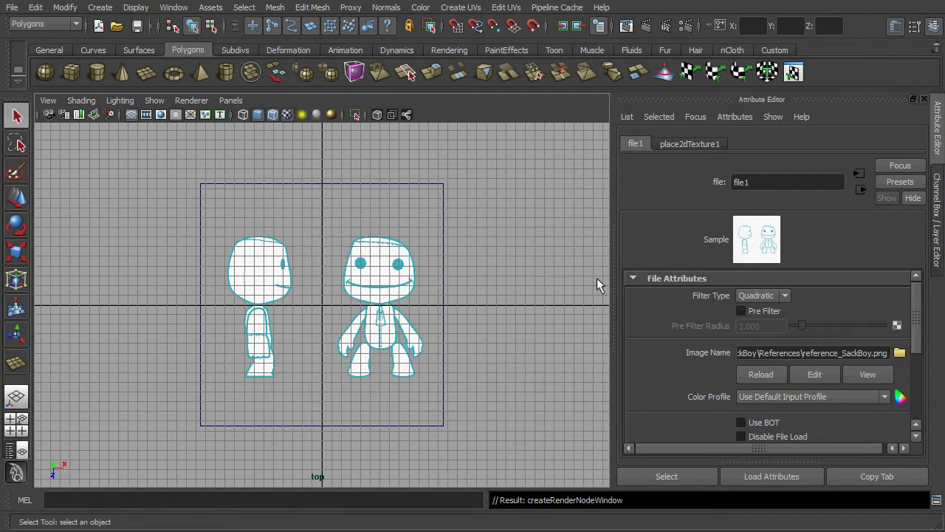
left_click(861, 190)
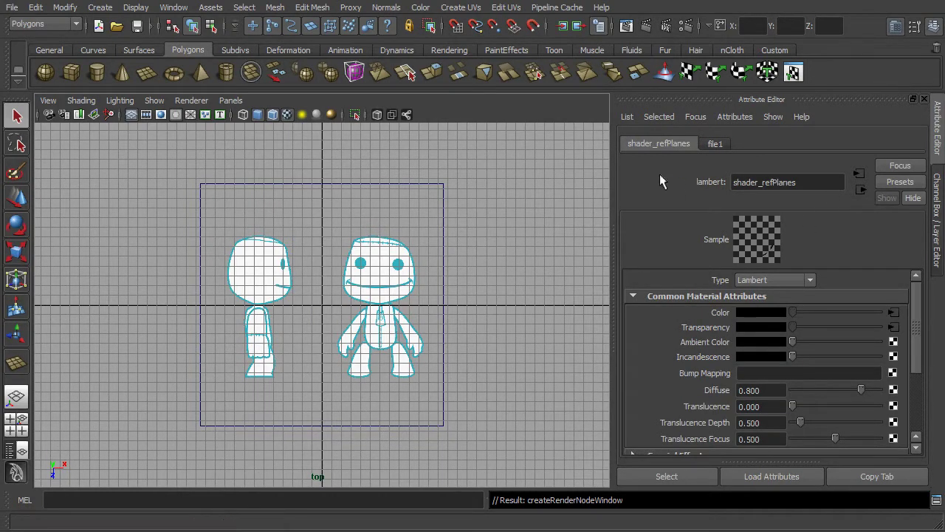
left_click(936, 196)
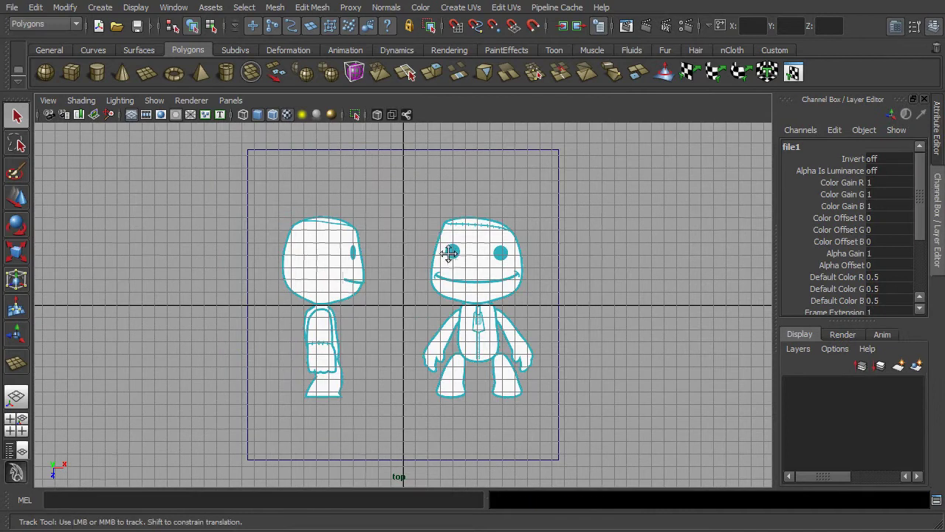
scroll(451, 260, "up", 1)
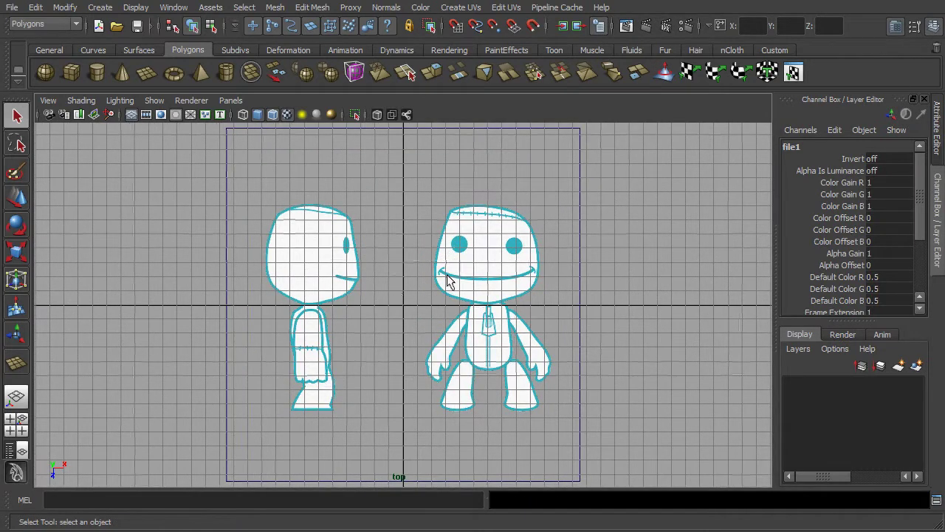
- Select the reference plane and open the Insert Edge Loop Tool with its options reset
left_click(465, 269)
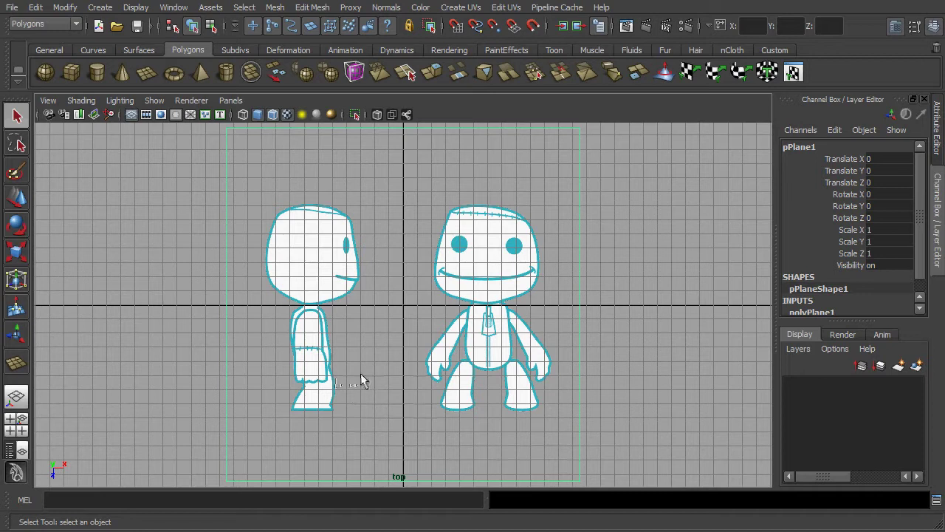
left_click(313, 8)
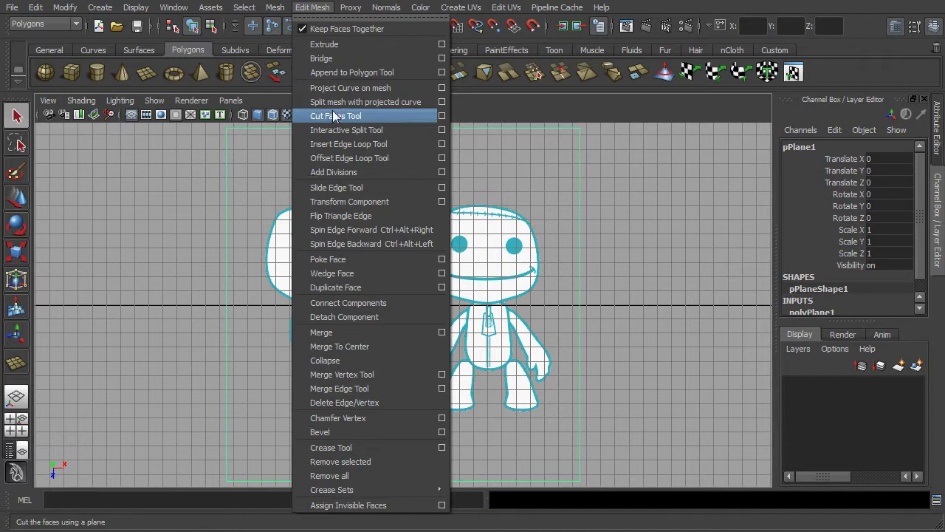
left_click(442, 144)
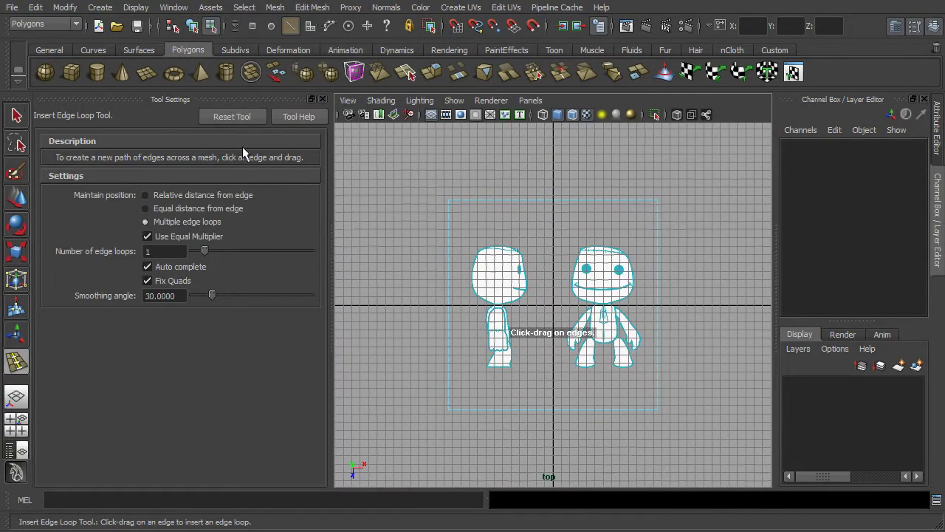
left_click(248, 116)
- Insert two edge loops across the plane, one below and one above the Sackboy drawings
left_click(657, 374)
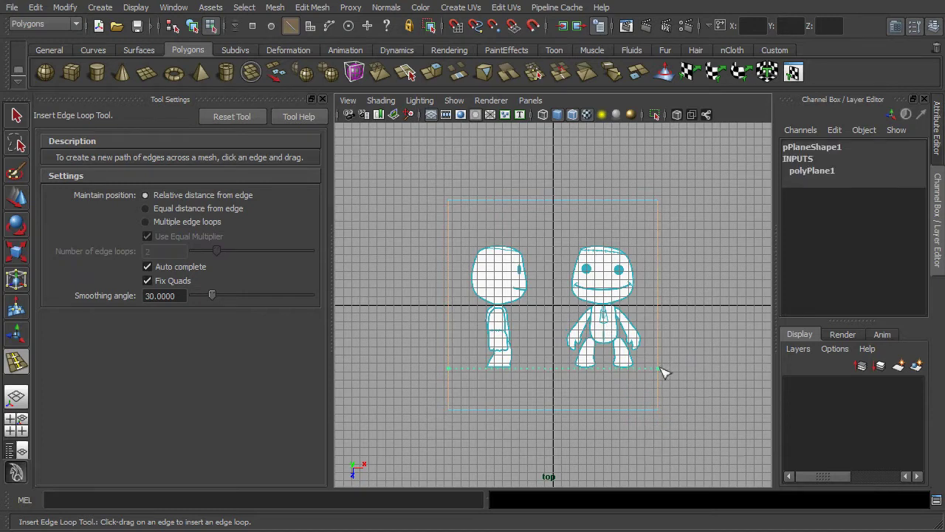
left_click(663, 373)
scroll(659, 382, "up", 2)
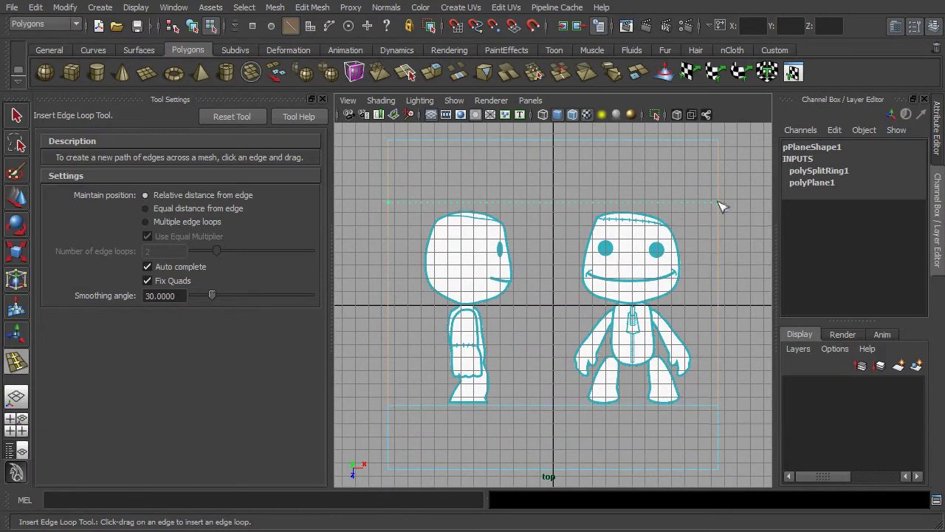
left_click_drag(720, 211, 723, 213)
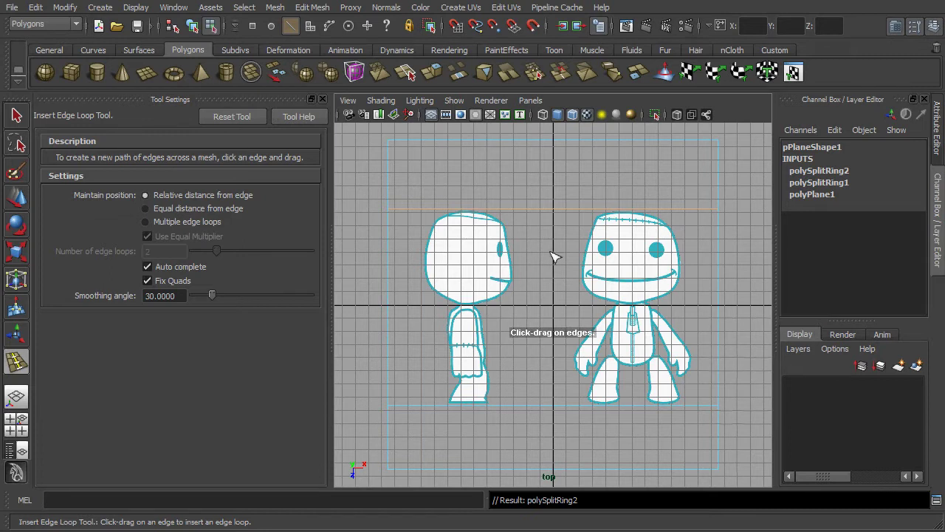
left_click(17, 116)
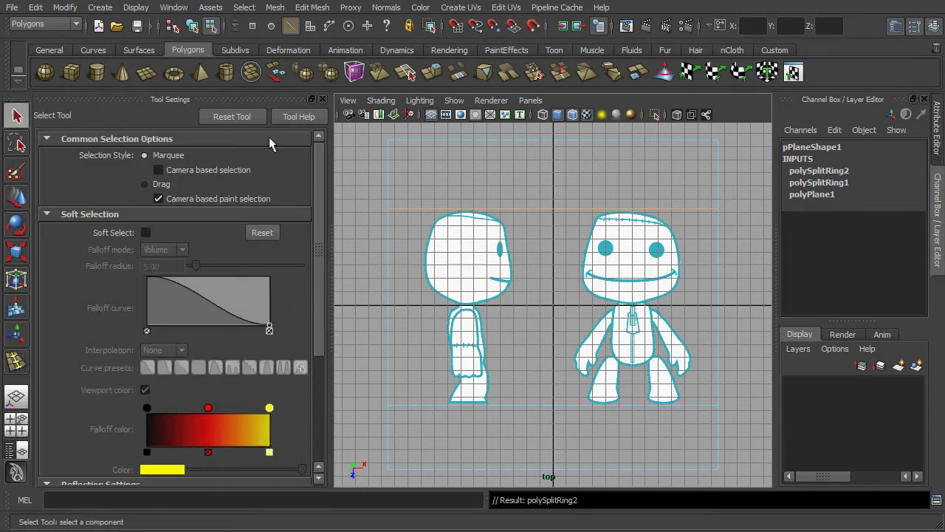
- Delete the empty top and bottom face strips of the plane, then return to object mode
right_click_drag(595, 160, 588, 185)
left_click(587, 186)
key("Delete")
left_click(572, 445)
key("Delete")
right_click(565, 328)
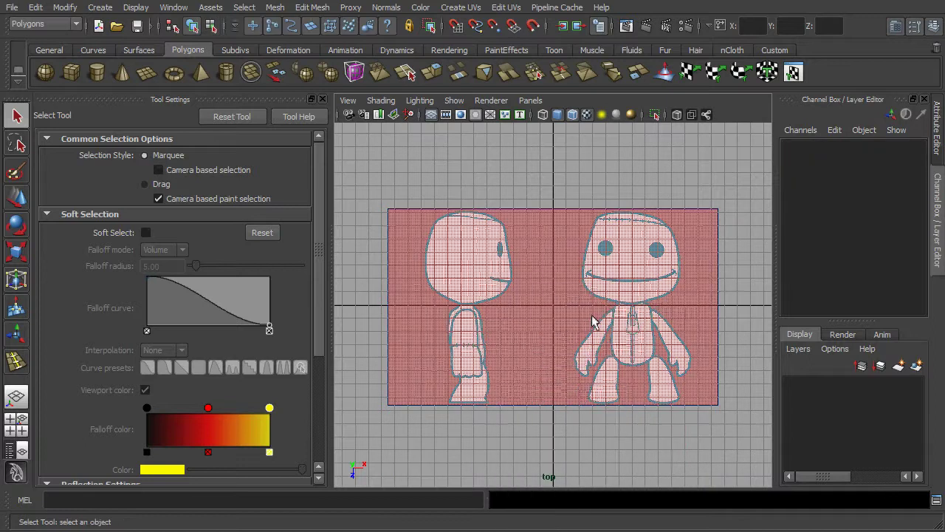
right_click_drag(565, 328, 596, 316)
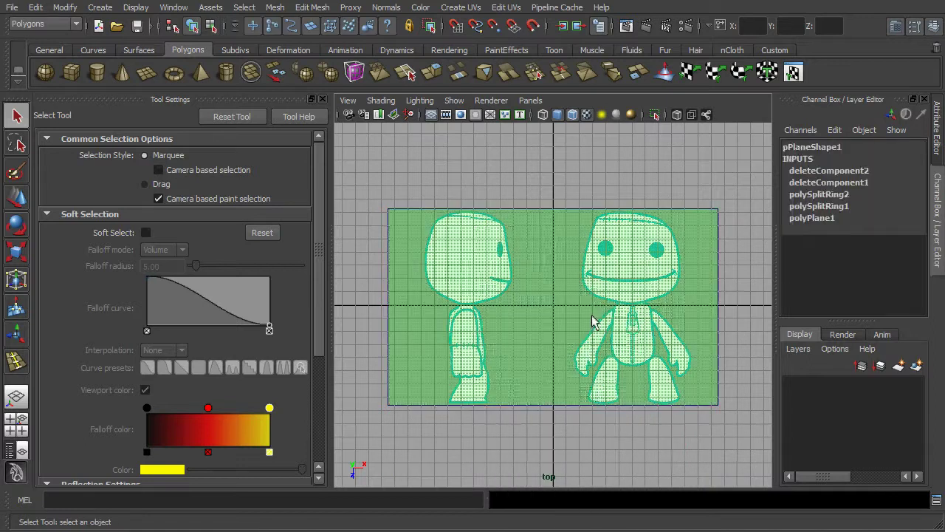
- Insert one evenly spaced edge loop using Insert Edge Loop with Multiple edge loops set to 1
left_click(322, 99)
double_click(14, 362)
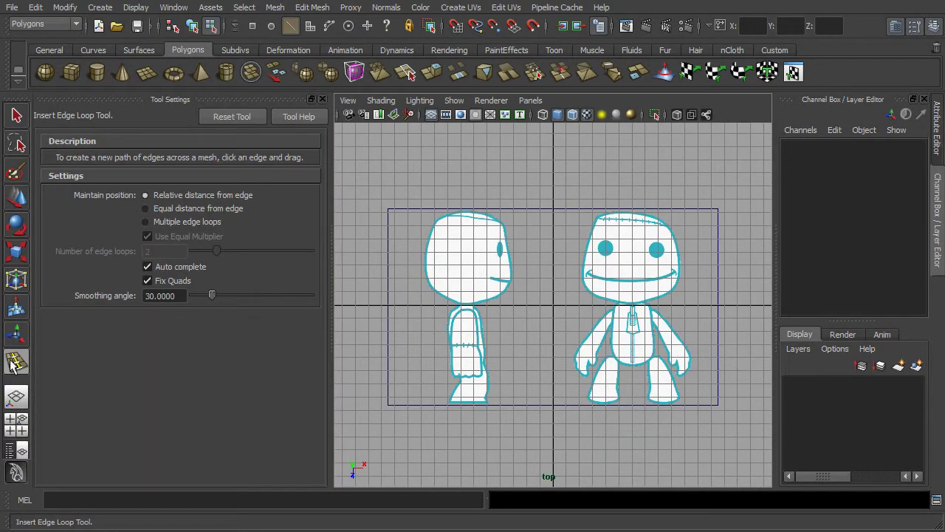
left_click(158, 223)
double_click(170, 253)
type("1")
left_click(568, 214)
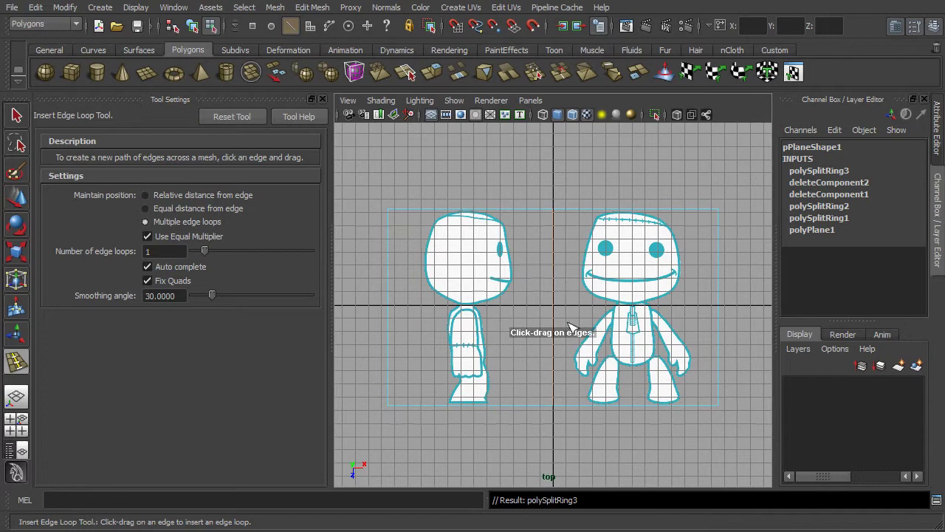
- Select pPlane1 and snap its pivot down to the plane's bottom edge
left_click(322, 99)
key("q")
right_click_drag(515, 269, 581, 248)
left_click(538, 265)
key("w")
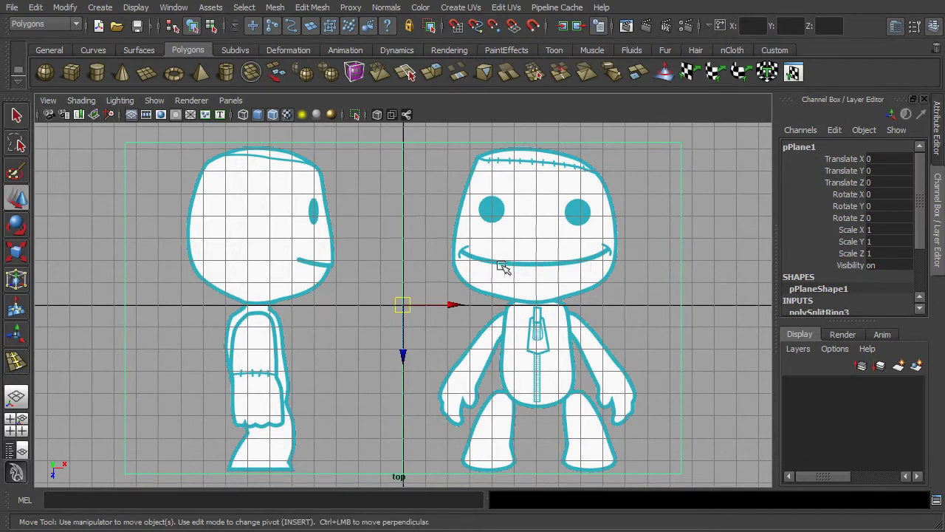
middle_click_drag(421, 306, 447, 300, "alt")
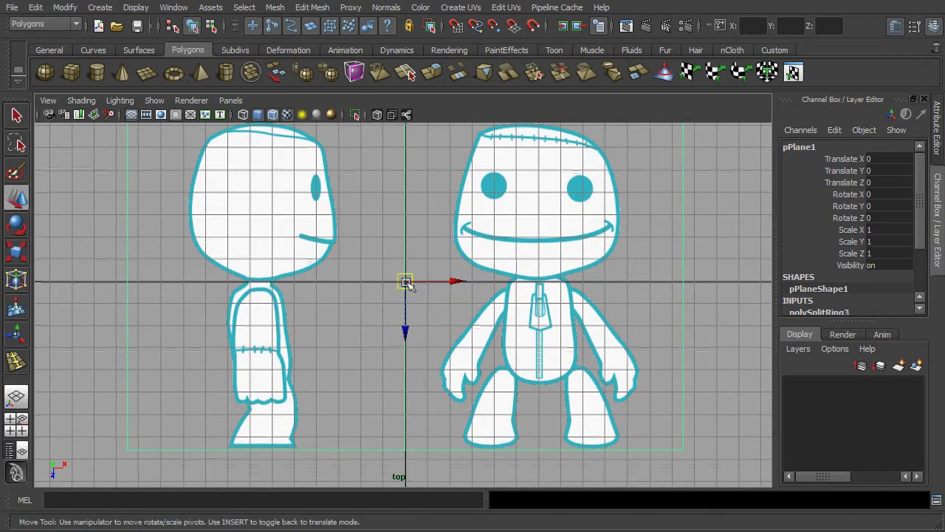
key("d")
key("v")
left_click_drag(407, 281, 404, 355)
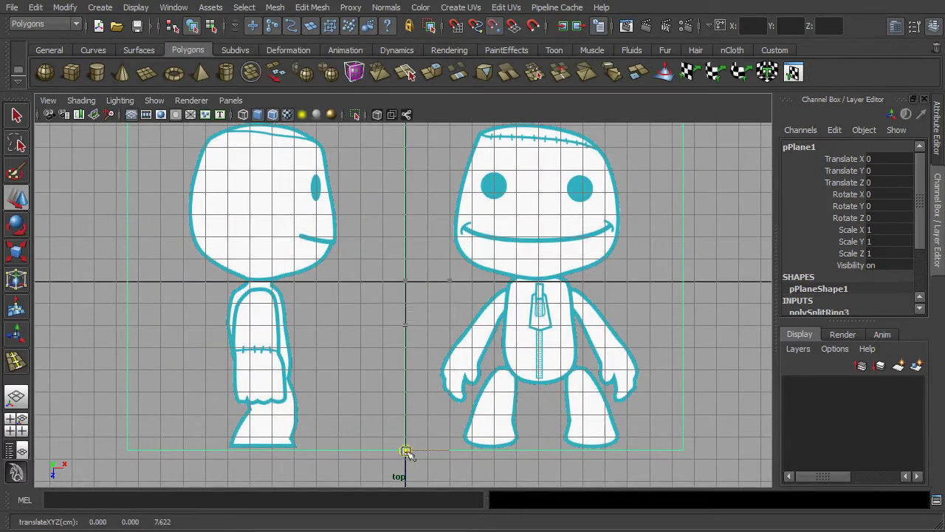
- Turn on grid snapping and raise the plane to Translate Z -7.622 so its bottom meets the axis
scroll(464, 375, "down", 3)
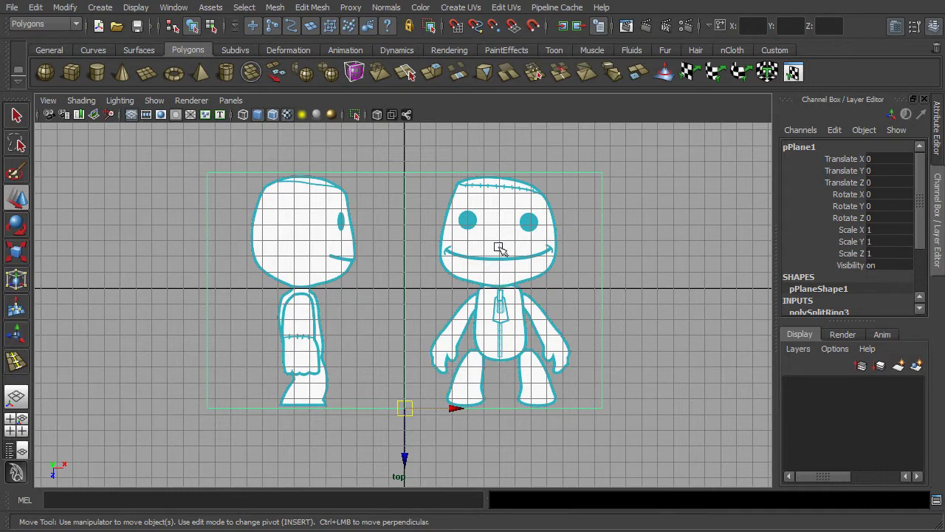
left_click(455, 28)
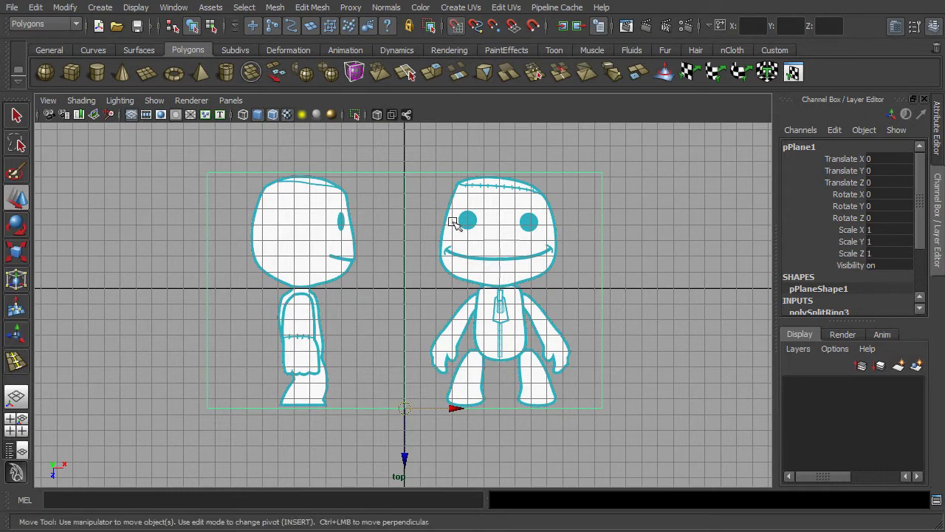
left_click_drag(405, 459, 407, 289)
middle_click_drag(407, 289, 477, 373, "alt")
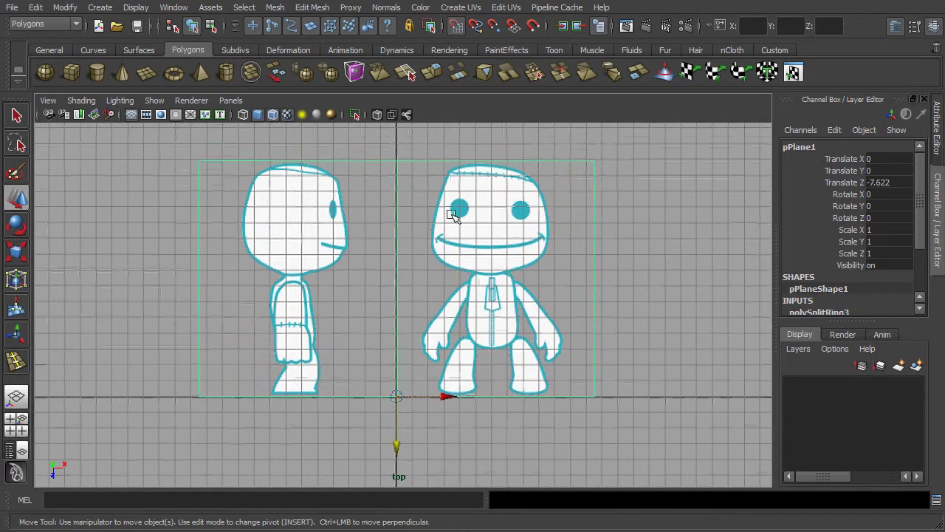
- In perspective view, stand the reference plane upright with Rotate X set to exactly 90
key("space")
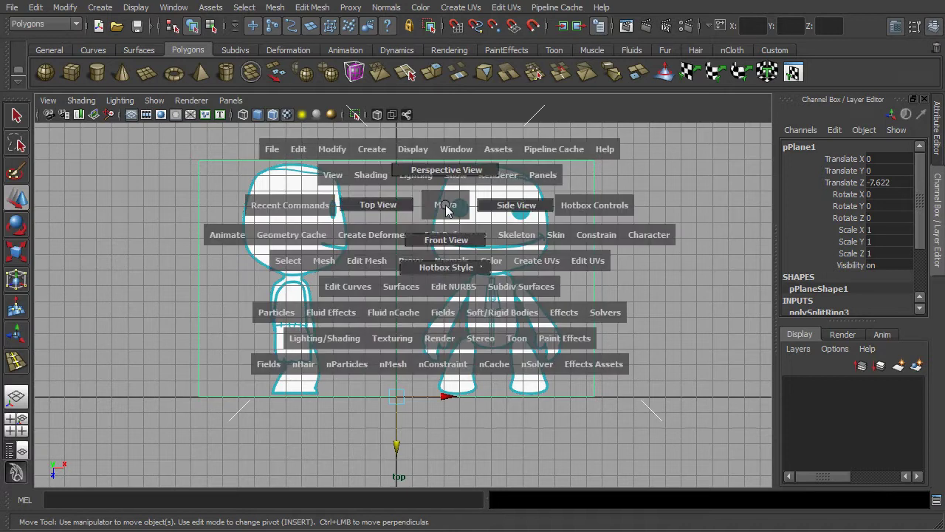
left_click_drag(446, 211, 446, 291)
key("e")
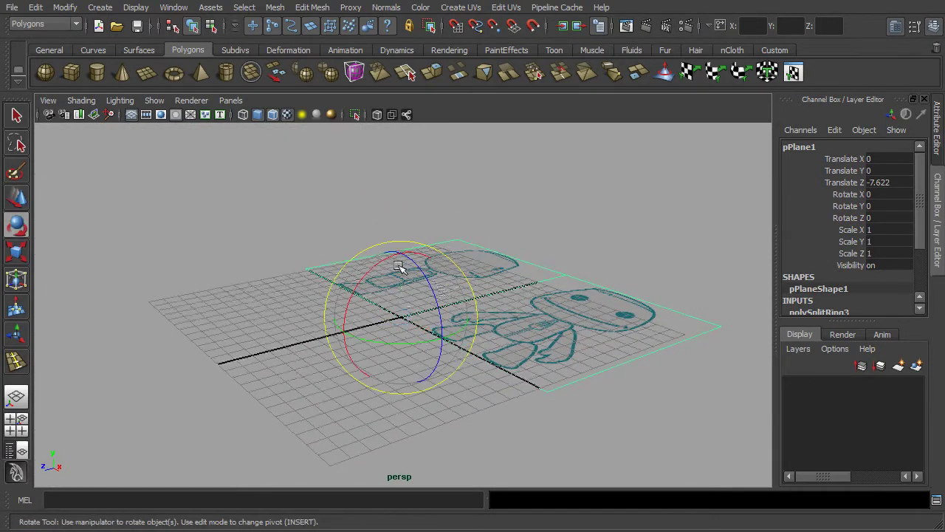
mouse_move(395, 260)
left_mouse_down()
mouse_move(337, 280)
mouse_move(312, 336)
mouse_move(318, 288)
left_mouse_up()
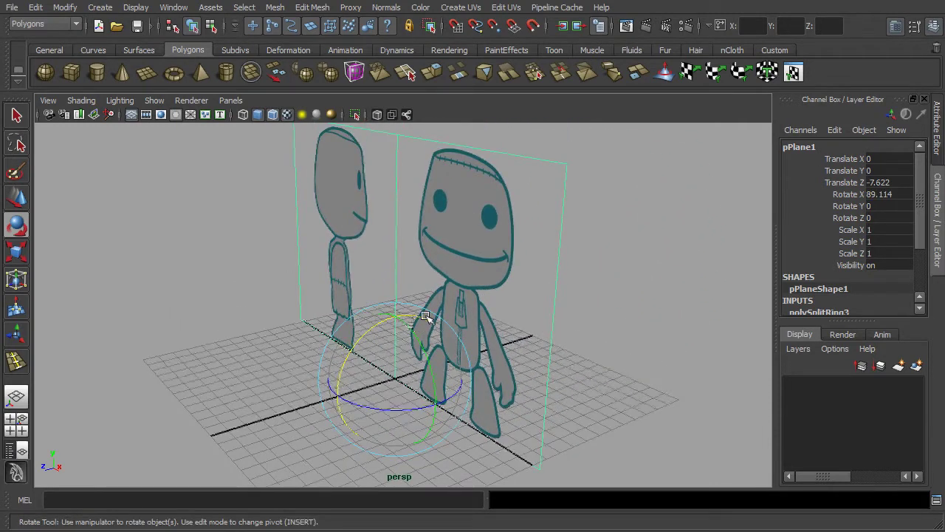
double_click(892, 193)
type("90")
key("Return")
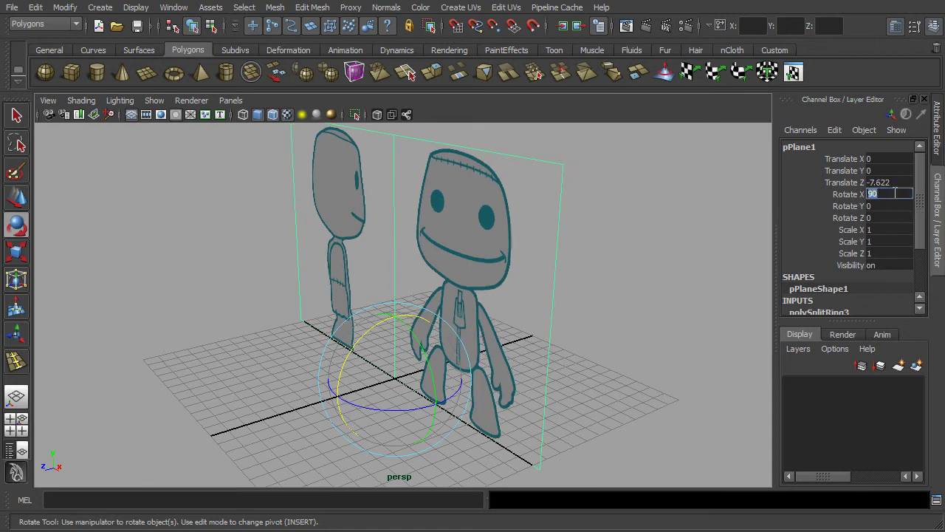
left_click_drag(417, 310, 487, 322, "alt")
key("q")
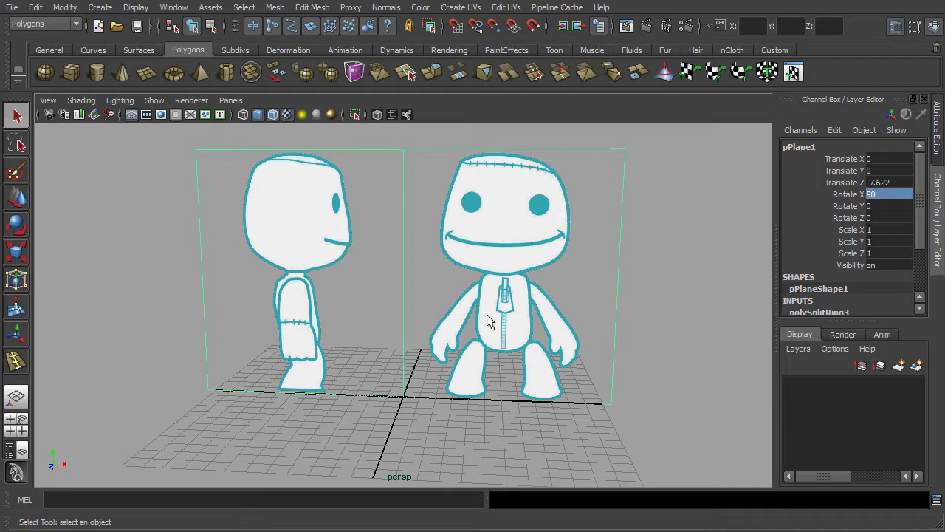
left_click_drag(378, 332, 380, 331, "alt")
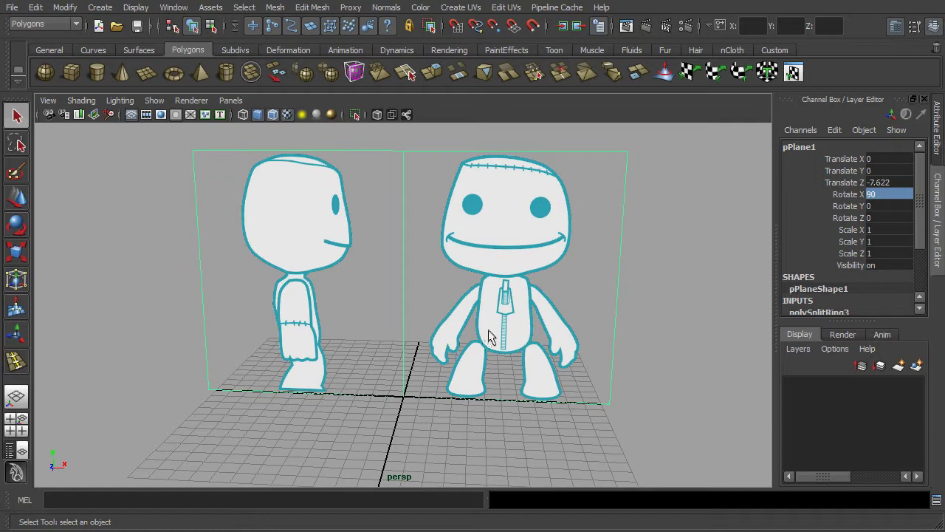
- Extract one half's faces so the plane becomes polySurface1 and polySurface2, one per Sackboy drawing
right_click_drag(487, 330, 487, 366)
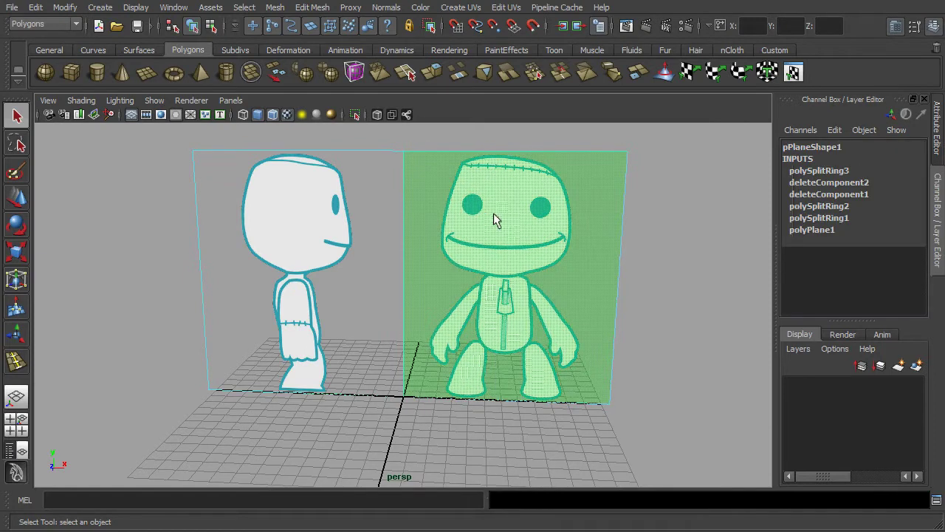
left_click(275, 7)
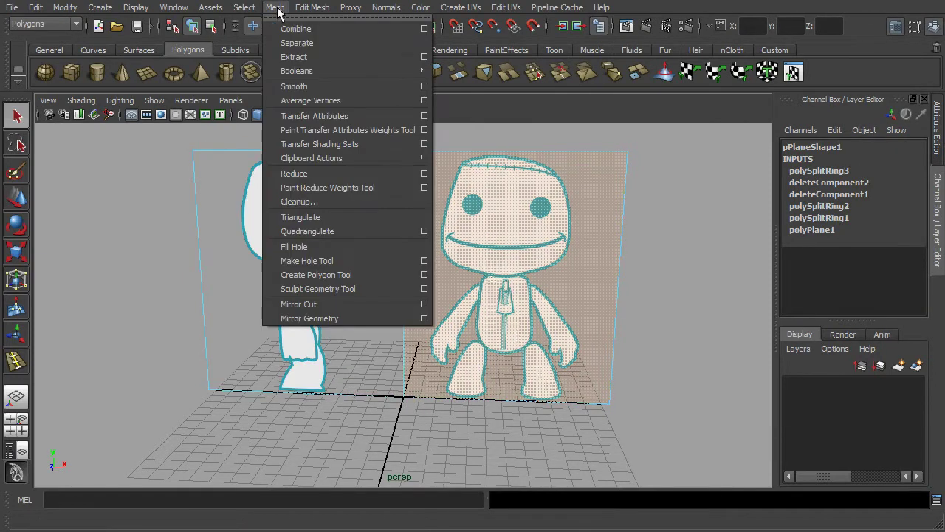
left_click(300, 59)
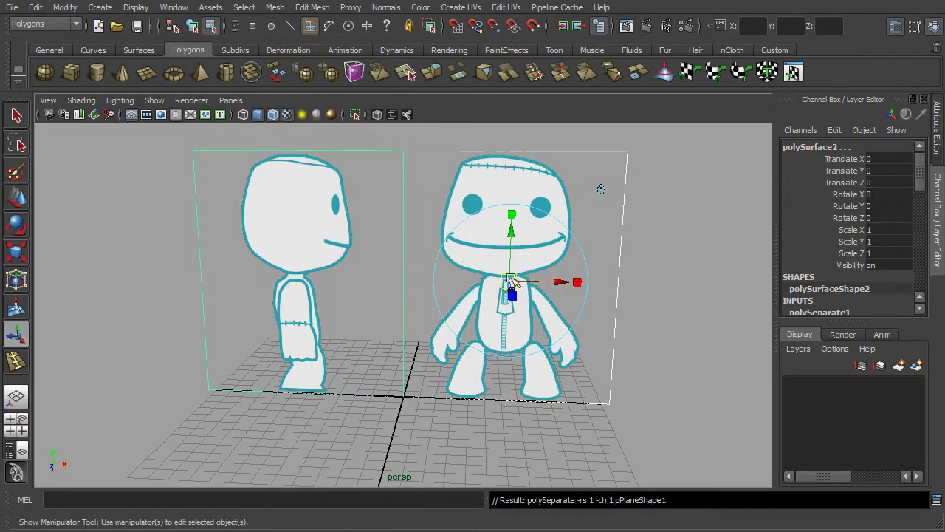
key("q")
right_click_drag(516, 288, 576, 270)
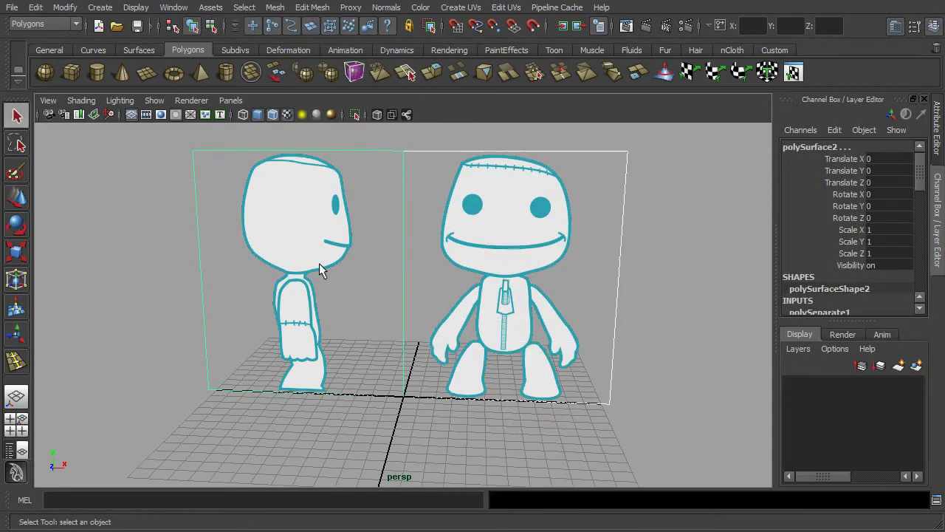
- Select the front-figure plane alone and switch to the front view
left_click(475, 267, "shift")
left_click(508, 267)
left_click(300, 264)
left_click(508, 263)
key("space")
left_click_drag(508, 263, 508, 297)
- Center the pivots of both the front-figure and side-figure planes
key("w")
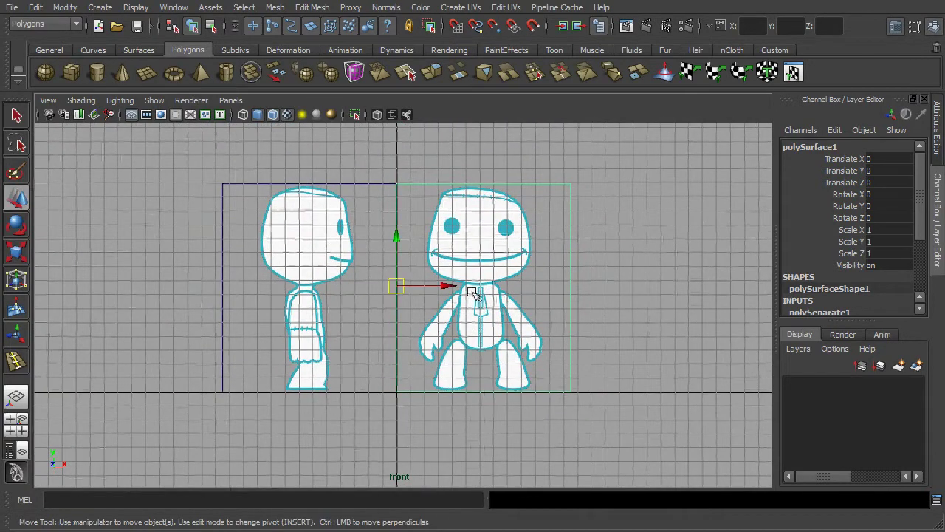
left_click(65, 7)
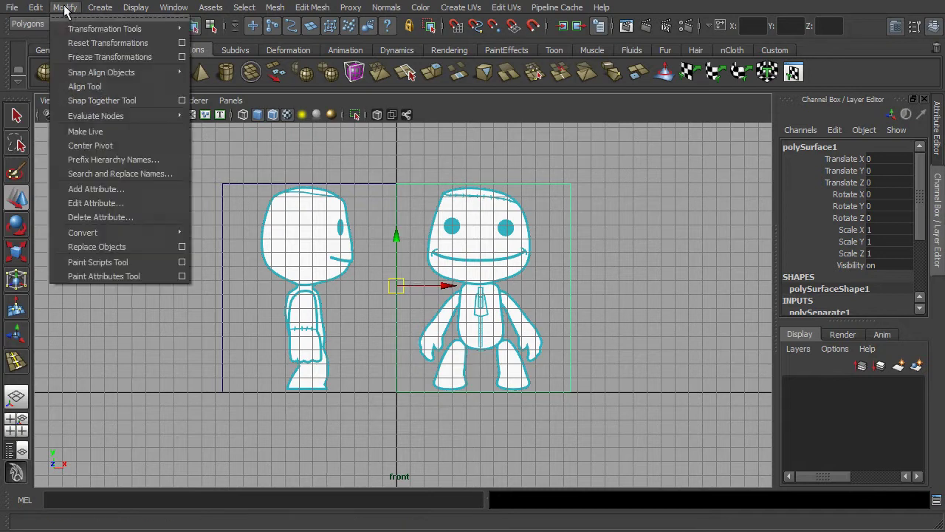
left_click(90, 145)
left_click(301, 237)
left_click(65, 7)
left_click(92, 145)
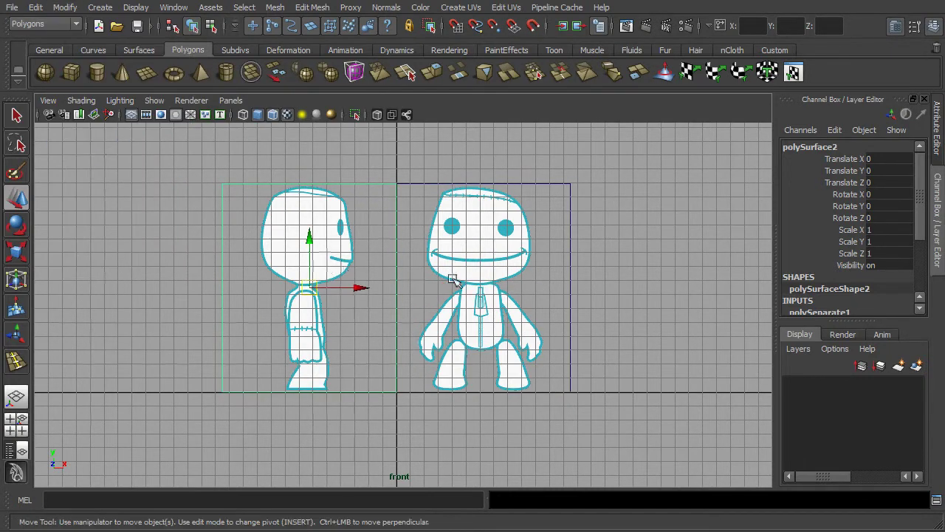
- Slide the two planes along X (to -6.009 and 6.291) so the figures overlap at centre
left_click(480, 296)
scroll(484, 297, "up", 3)
left_click_drag(553, 283, 445, 269)
scroll(435, 284, "up", 2)
scroll(445, 288, "up", 2)
scroll(444, 270, "up", 1)
scroll(445, 270, "down", 2)
left_click(207, 237)
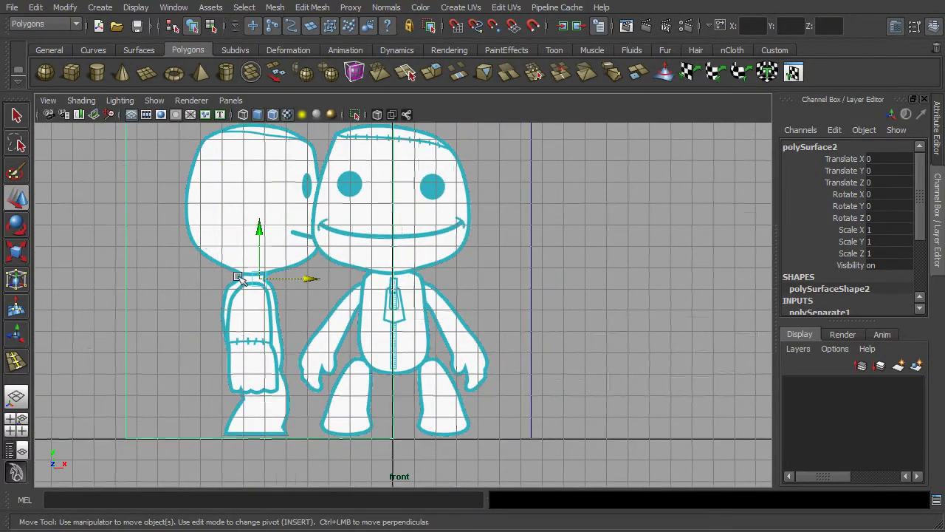
left_click_drag(313, 279, 450, 300)
- In perspective view, rotate the side-profile plane exactly 90° on Z to cross the front plane
middle_click_drag(450, 299, 442, 297, "alt")
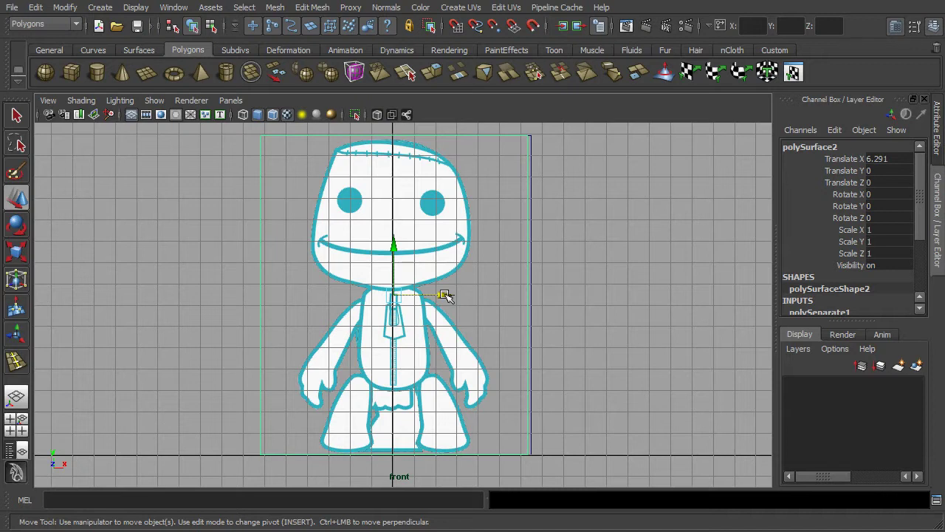
key("space")
left_click_drag(445, 294, 332, 294)
key("e")
type("90")
key("Return")
- In side view, nudge the side plane to Translate Y 0.269 to centre the side Sackboy
left_click_drag(531, 288, 506, 297, "alt")
key("q")
key("space")
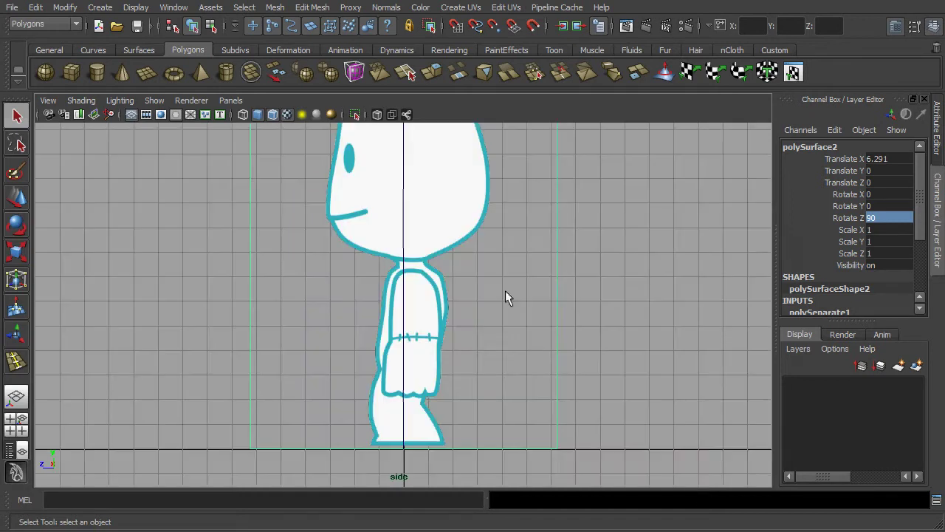
key("f")
key("w")
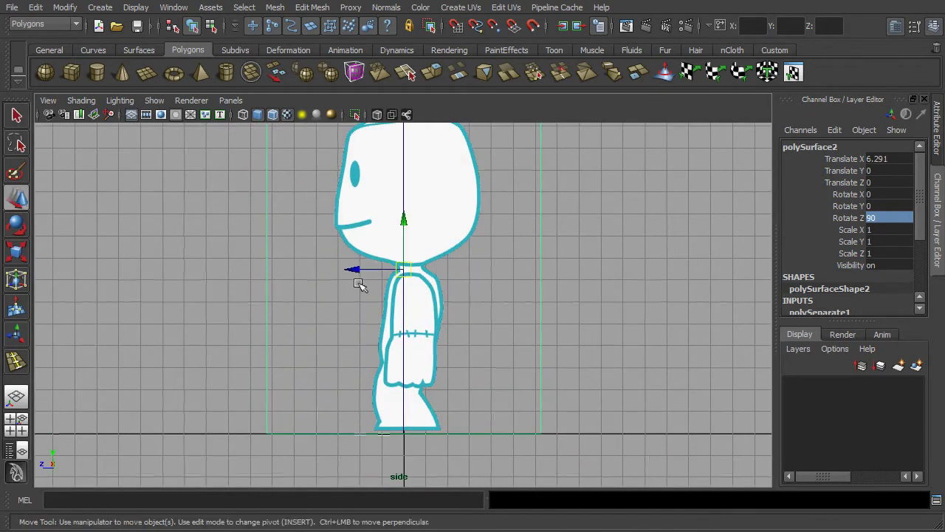
left_click_drag(354, 269, 351, 272)
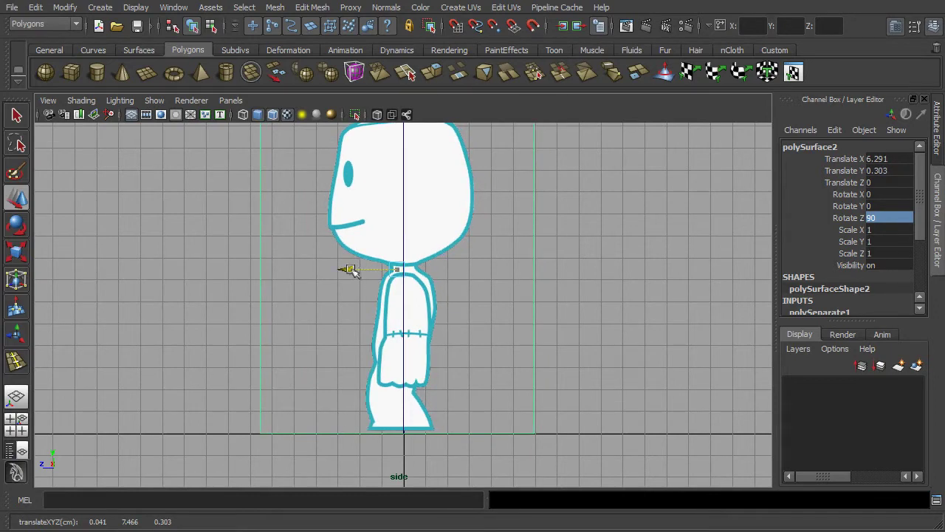
key("ctrl+z")
key("f")
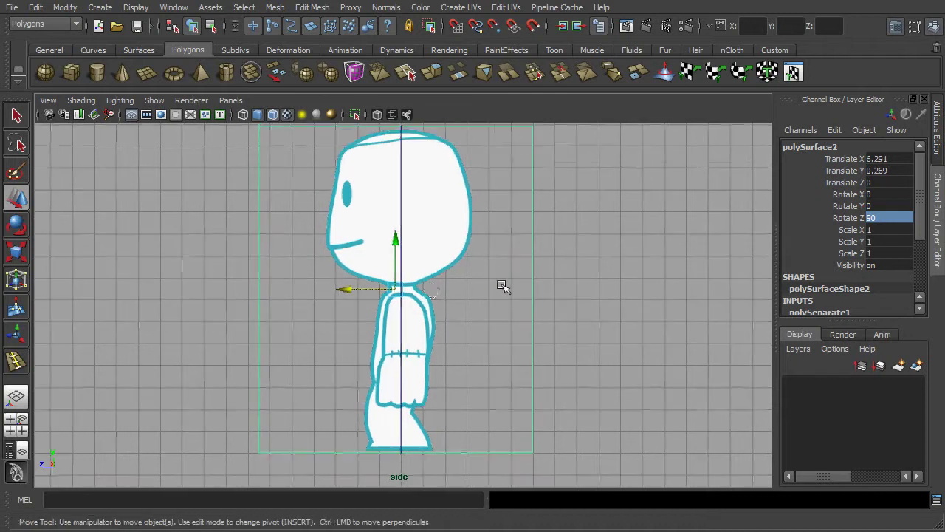
- Rename the side-figure plane to mesh_refPlane_Left
middle_click_drag(592, 277, 593, 284, "alt")
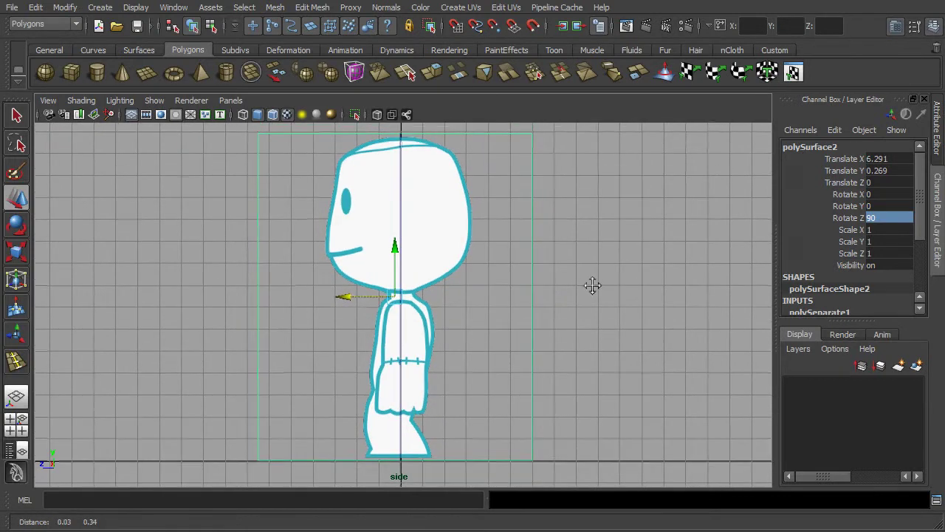
key("space")
left_click_drag(593, 288, 544, 289)
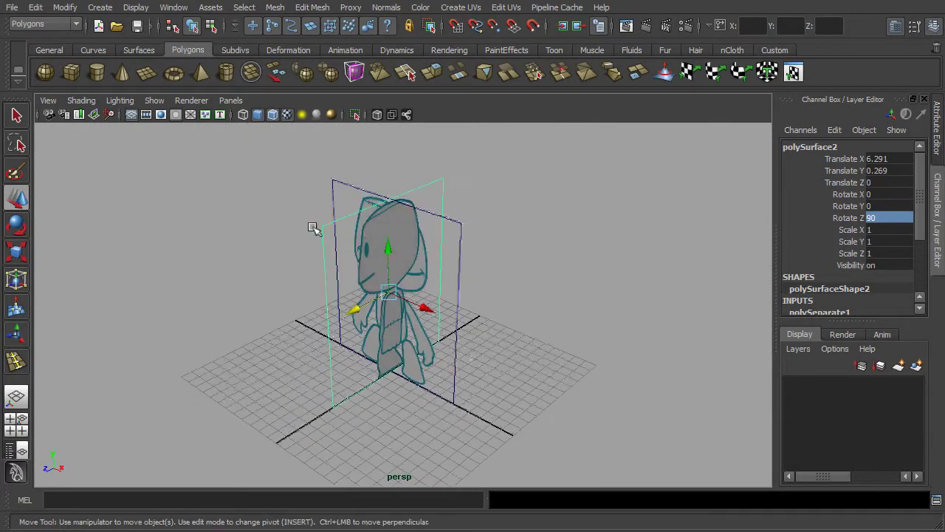
left_click(804, 147)
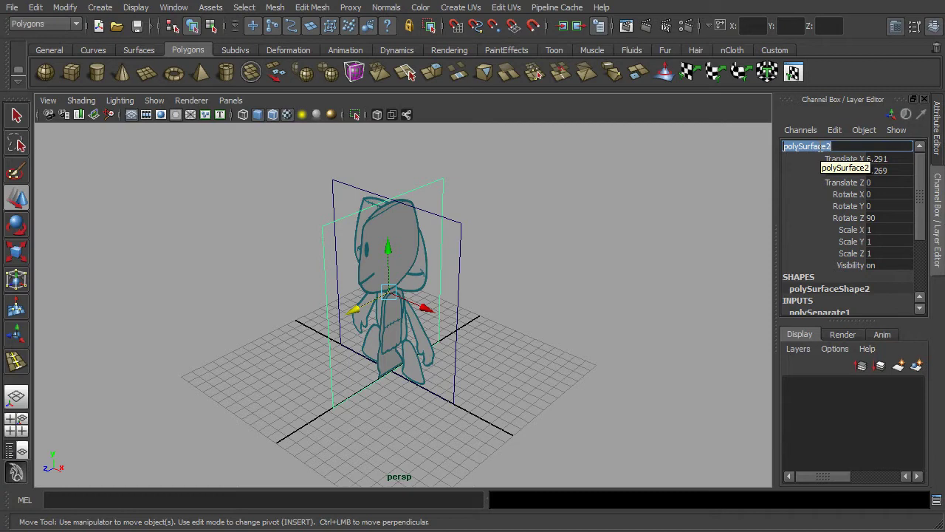
type("mesh_refPlane")
key("Return")
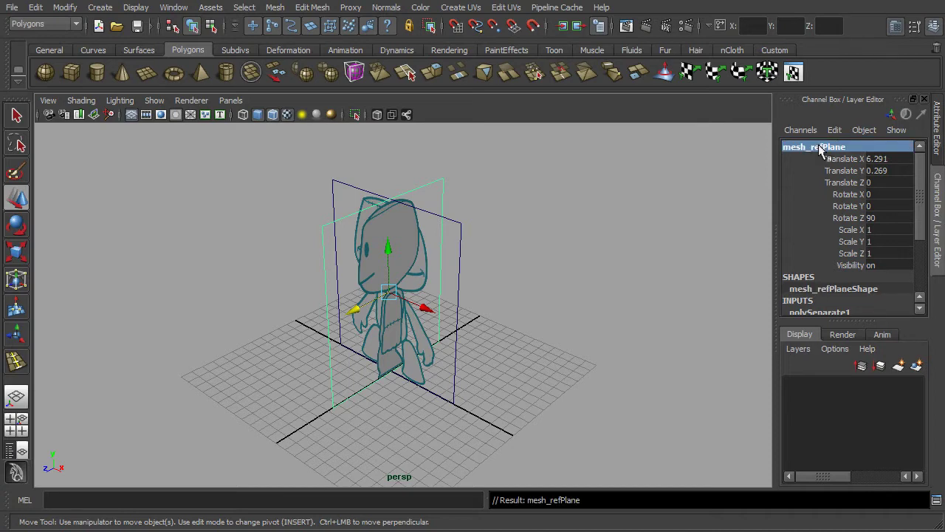
left_click(819, 148)
left_click(821, 147)
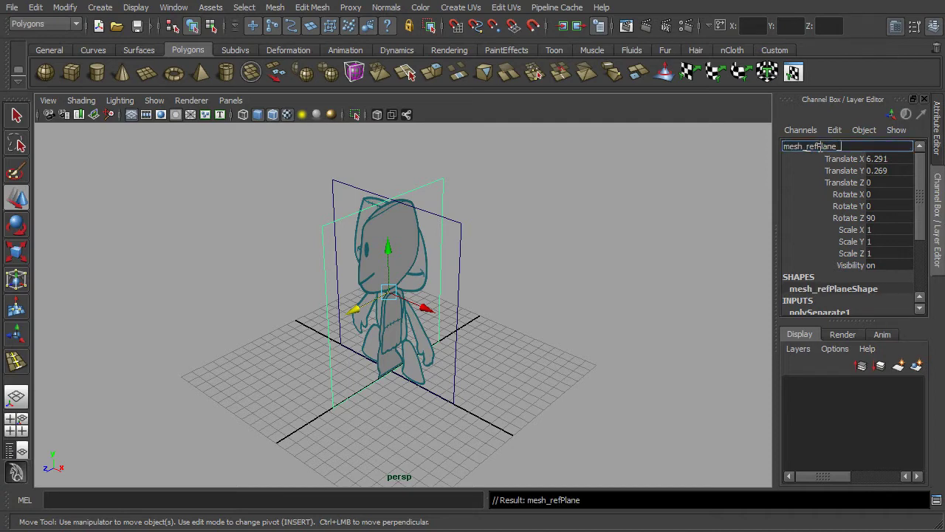
type("_Left")
key("Return")
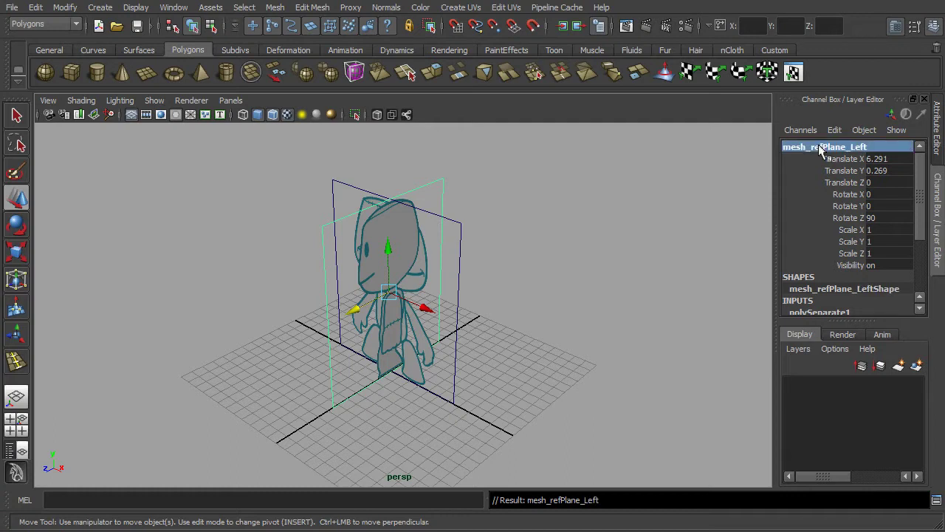
- Select the front-figure plane and rename it mesh_refPlane_Right
left_click(452, 241)
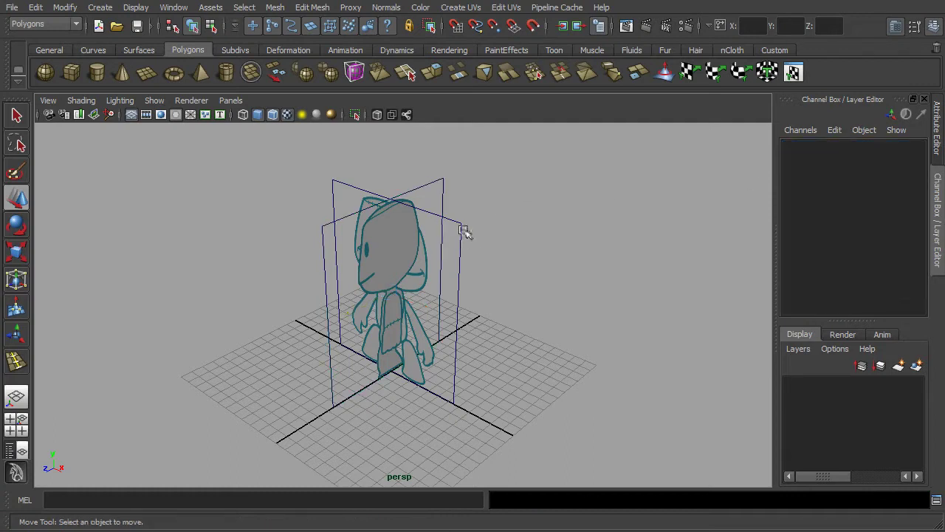
left_click(461, 229)
left_click(801, 148)
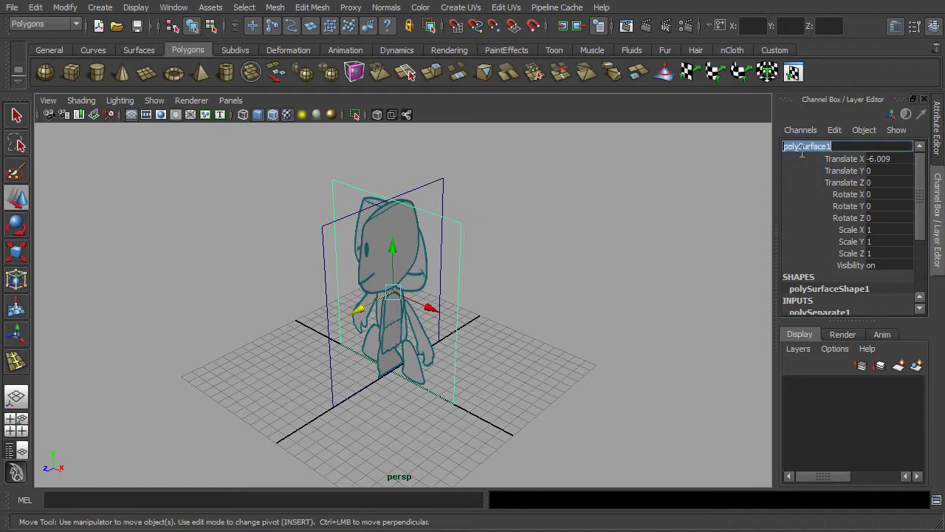
type("mesh_refPlane_R")
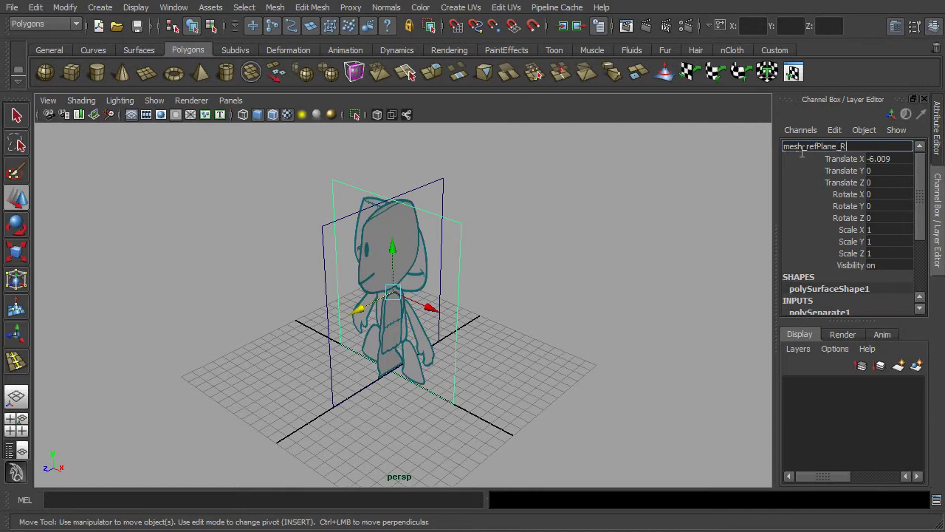
type("ight")
key("Return")
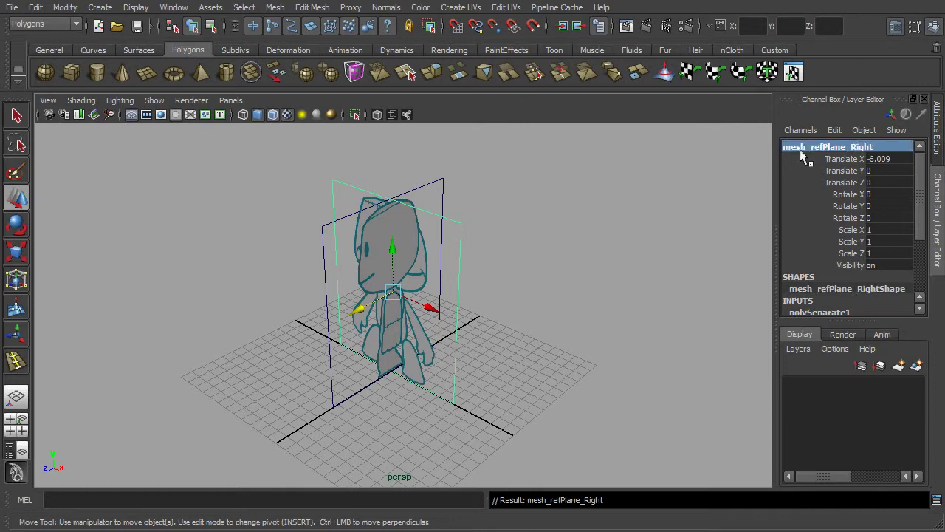
- Create a new display layer named ref_Planes
left_click_drag(558, 337, 551, 316, "alt")
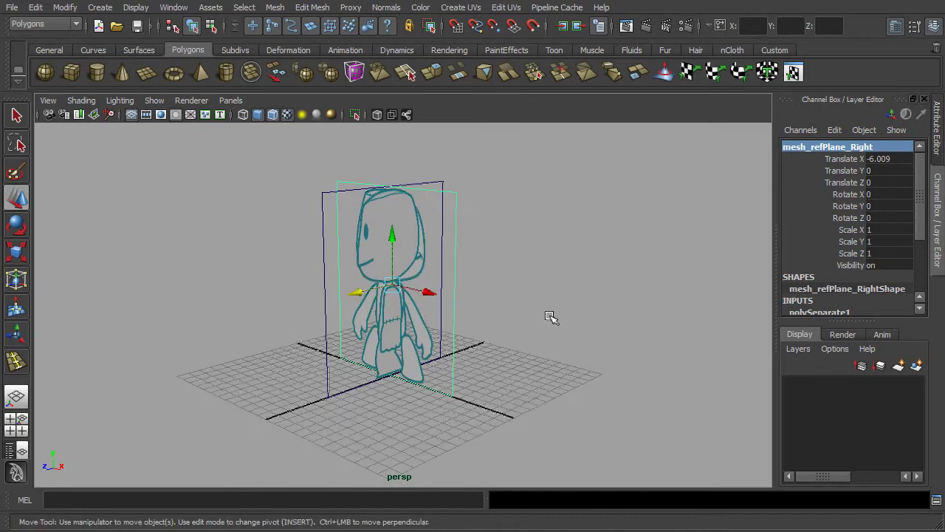
left_click(915, 366)
double_click(845, 385)
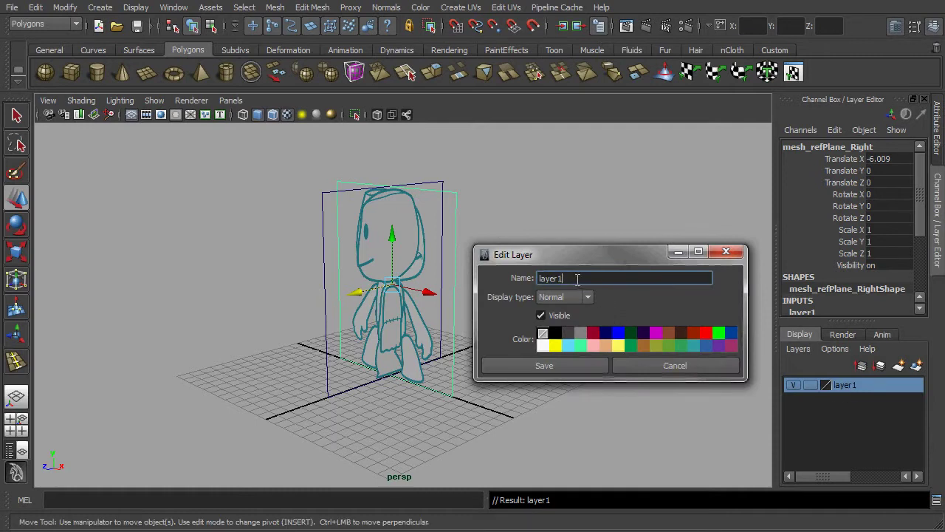
left_click_drag(577, 278, 520, 277)
type("ref_Planes")
left_click(586, 362)
- Add both reference planes to ref_Planes, set the layer to reference display, and deselect
left_click_drag(257, 167, 517, 335)
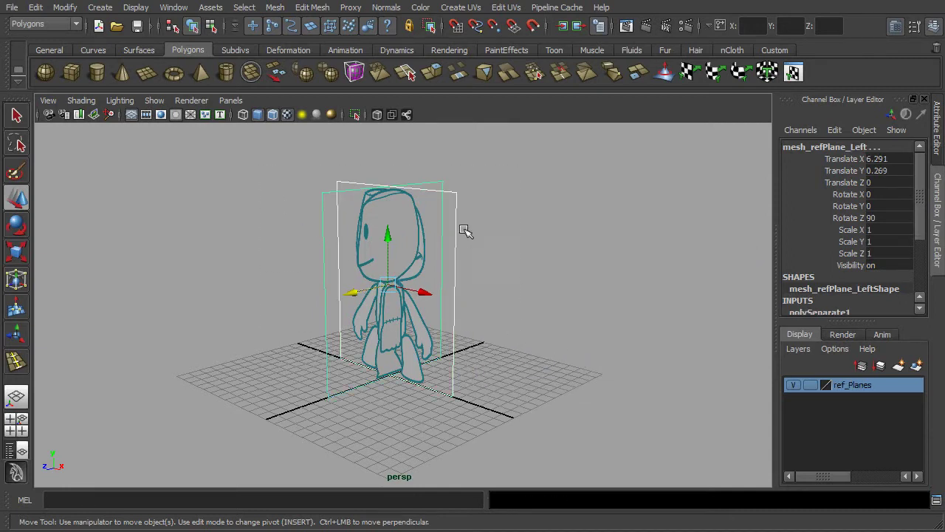
right_click(860, 387)
left_click(879, 408)
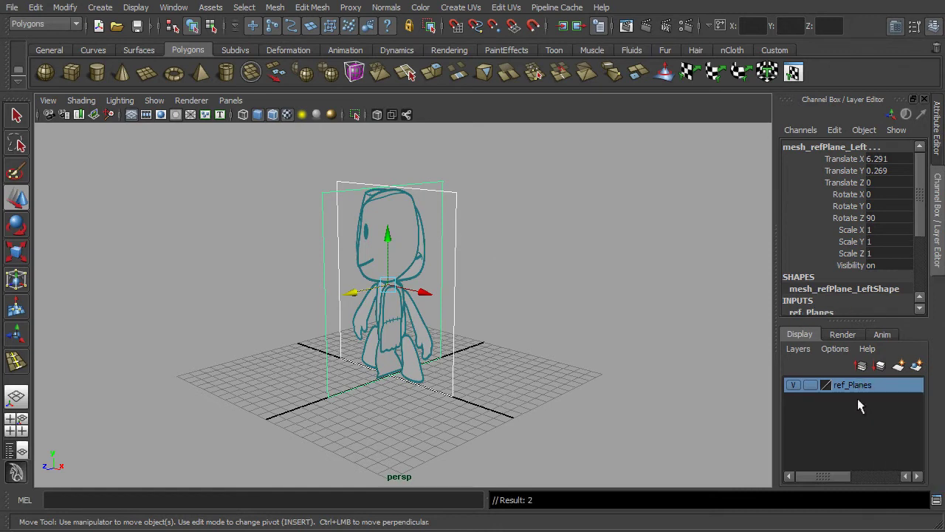
left_click(810, 385)
left_click(809, 385)
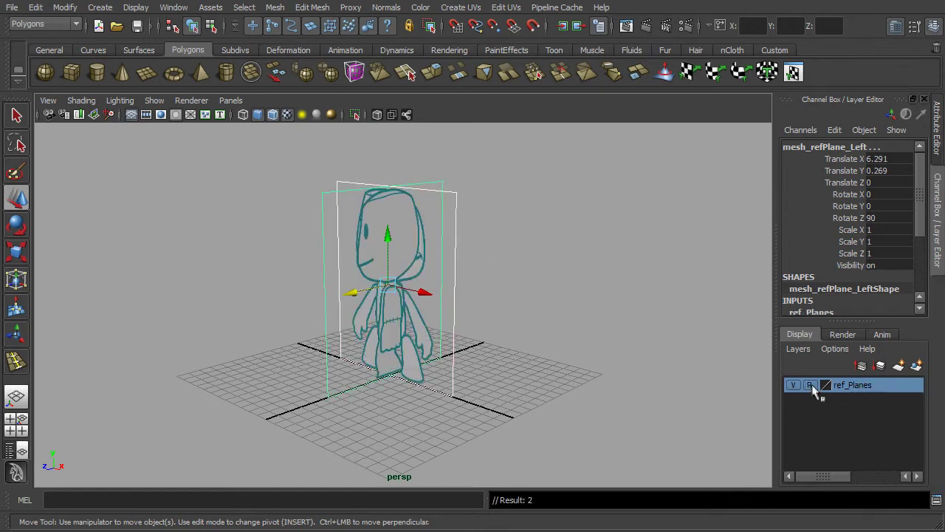
left_click(610, 319)
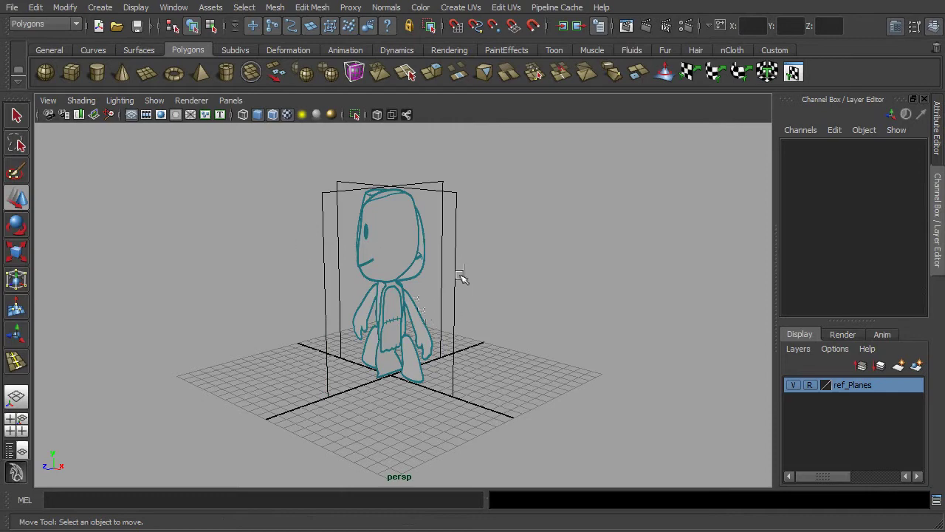
- Switch to smooth shading to reveal the Sackboy images and test-move the side reference plane
mouse_move(440, 296)
left_mouse_down("alt")
mouse_move(561, 295)
mouse_move(348, 302)
left_mouse_up("alt")
key("5")
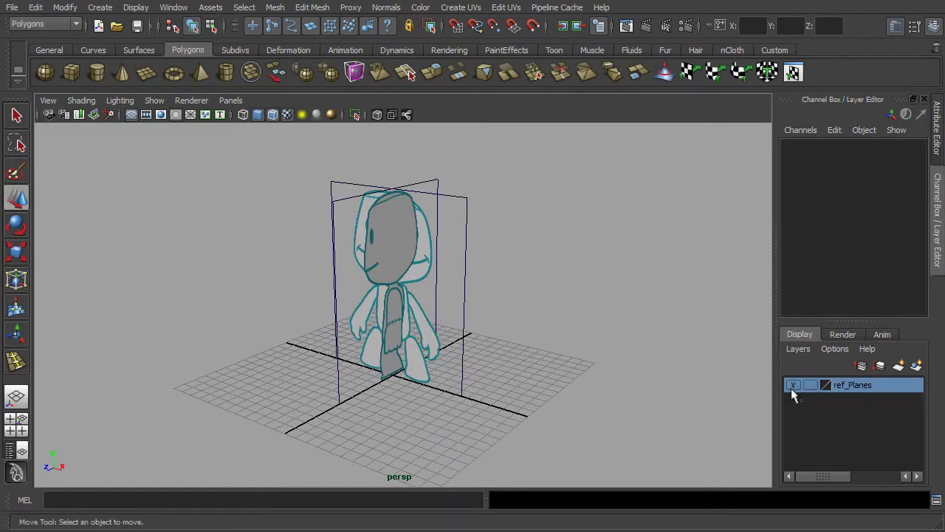
left_click(381, 260)
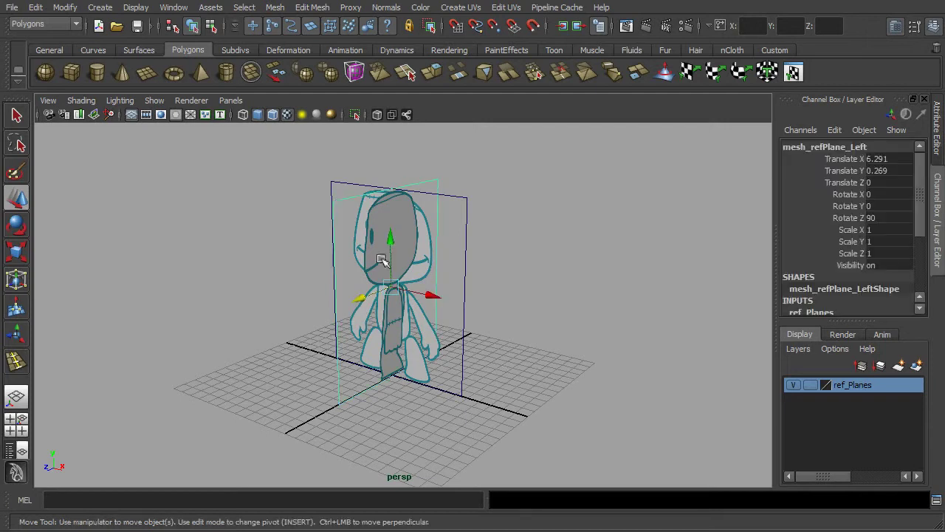
left_click_drag(433, 295, 464, 325)
left_click(369, 295)
- Undo the plane moves and return the ref_Planes layer to locked reference mode
mouse_move(418, 355)
left_mouse_down("alt")
mouse_move(468, 329)
mouse_move(365, 329)
mouse_move(425, 352)
left_mouse_up("alt")
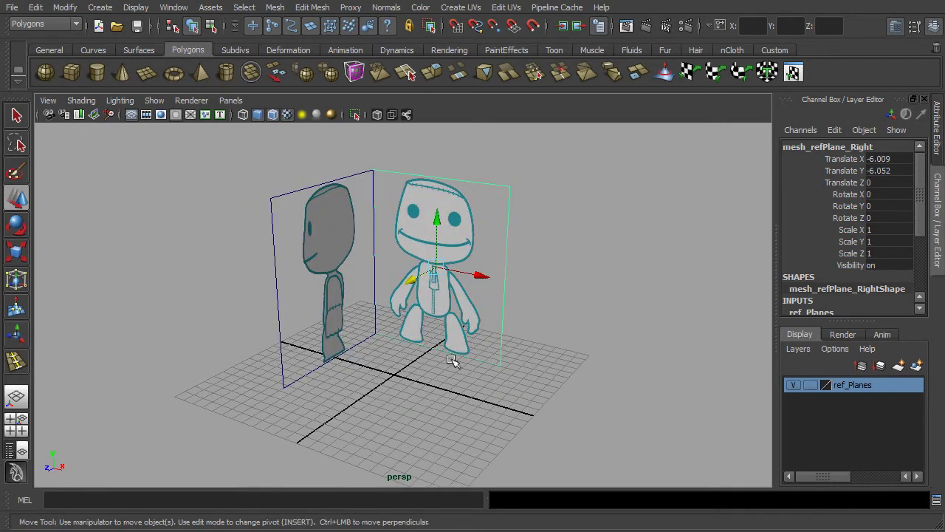
key("ctrl+z")
key("ctrl+z")
key("ctrl+z")
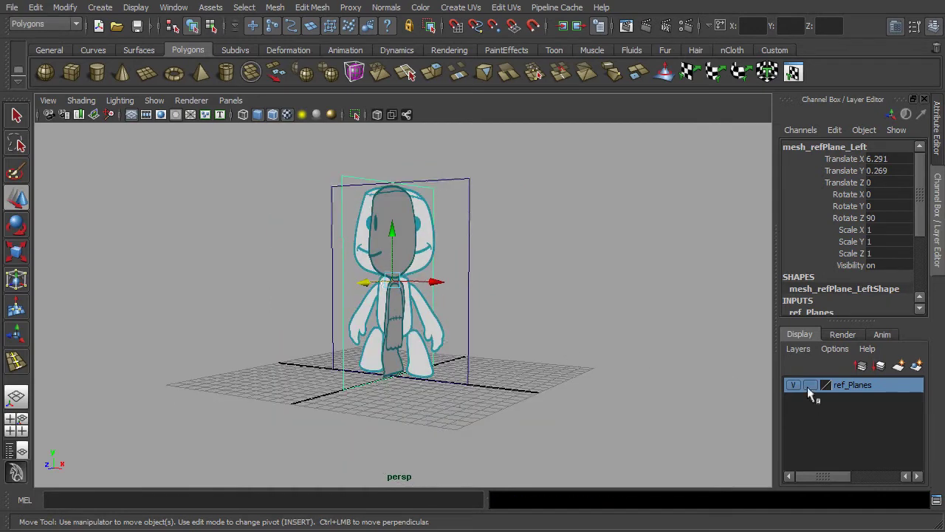
left_click(810, 385)
left_click(810, 384)
left_click(642, 377)
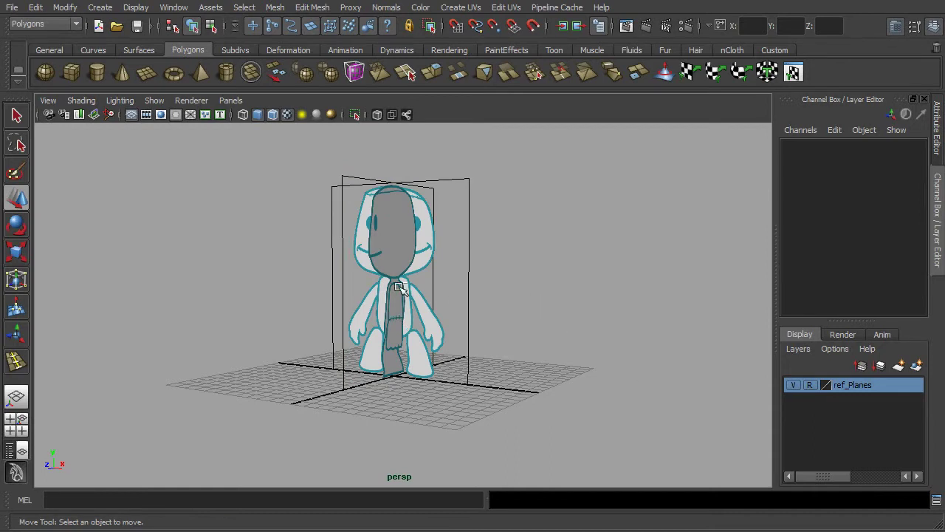
- Draw a polygon cube on the grid and set its Translate X, Y and Z to 0
left_click(71, 72)
left_click_drag(550, 340, 554, 369, "alt")
left_click_drag(466, 407, 491, 324)
left_click_drag(541, 337, 533, 334, "alt")
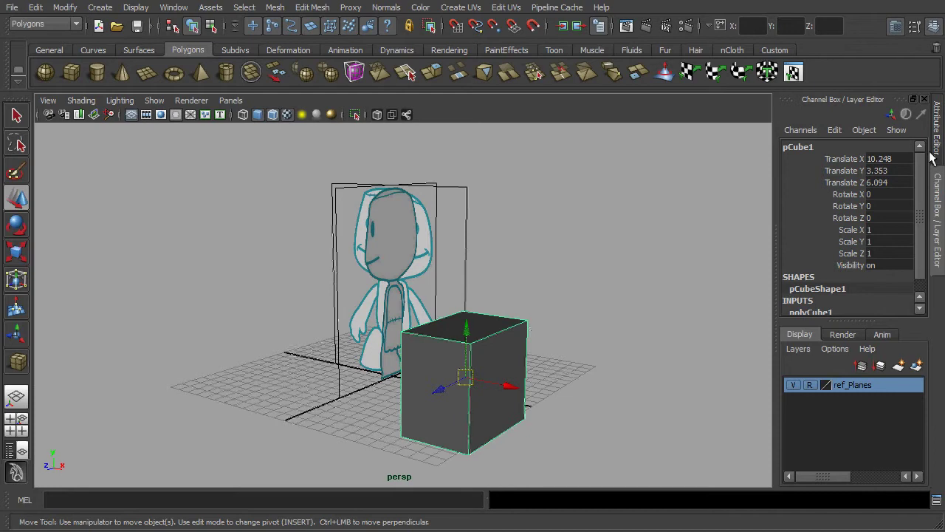
left_click_drag(889, 159, 895, 181)
type("0")
key("Return")
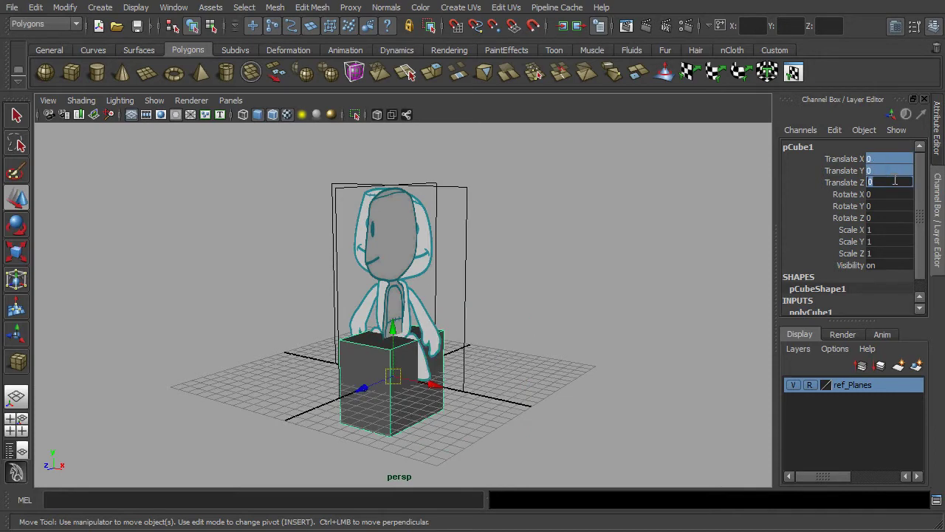
- Set the cube's width, height and depth to 2 with two subdivisions per axis
scroll(923, 259, "down", 1)
left_click(827, 299)
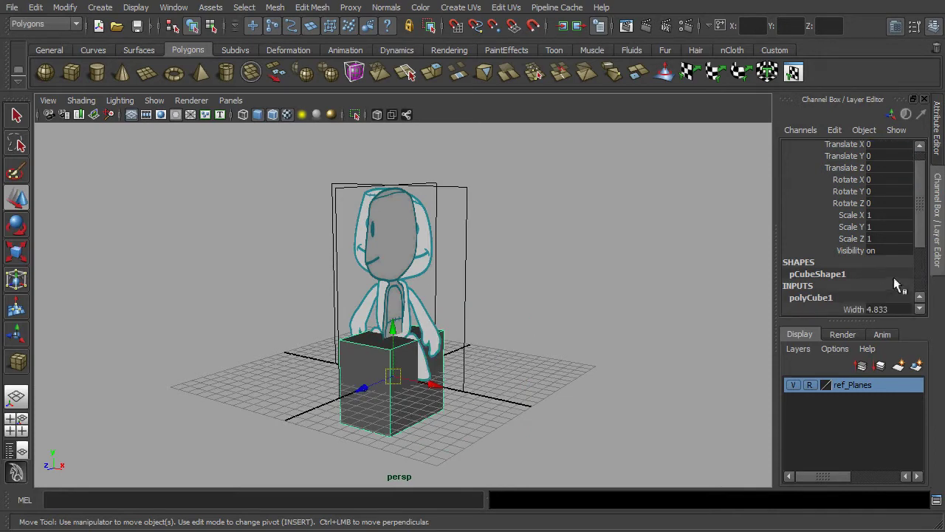
scroll(921, 247, "down", 3)
left_click_drag(905, 253, 907, 276)
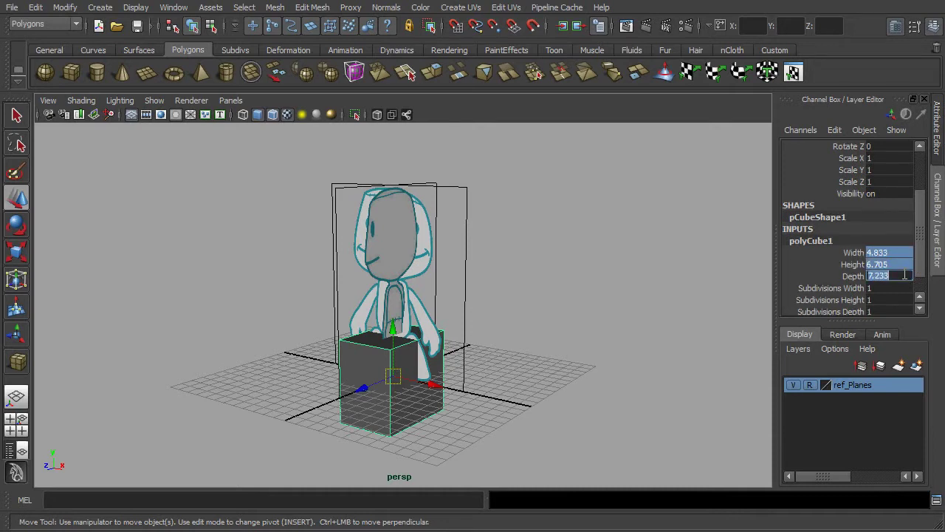
type("2")
key("Return")
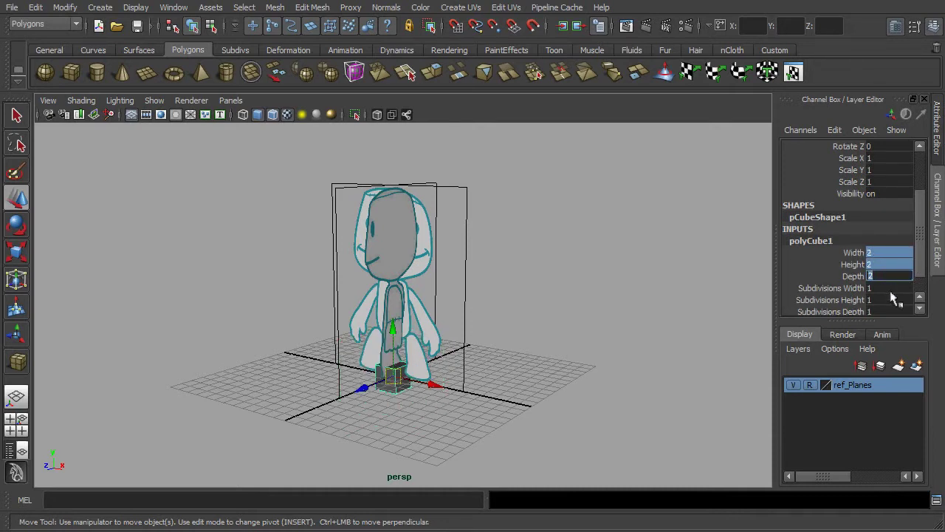
left_click_drag(889, 288, 890, 306)
type("3")
key("Return")
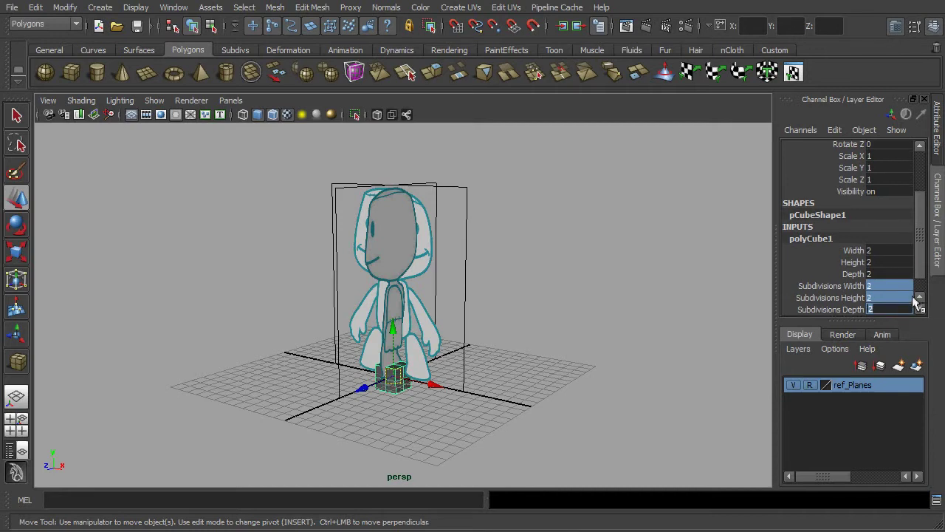
left_click_drag(920, 237, 920, 164)
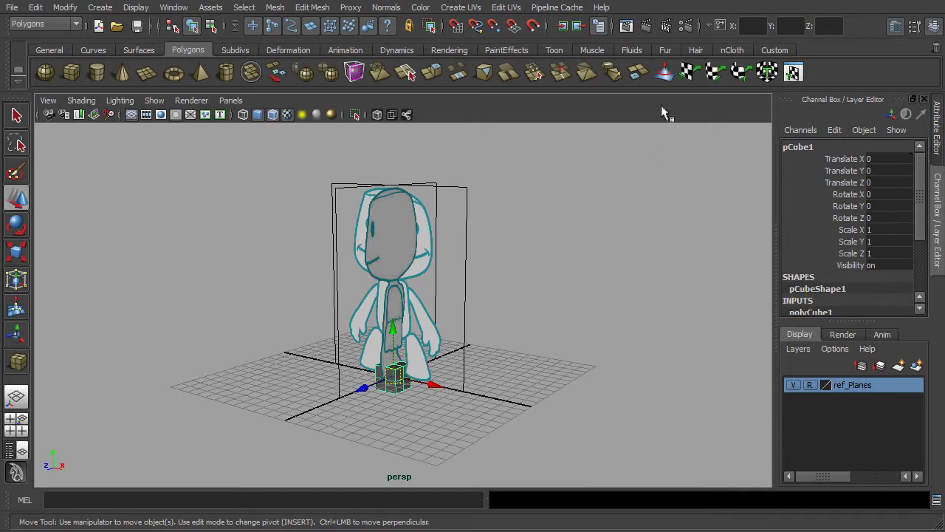
- Raise the cube to Translate Y 11.284 and scale it uniformly to 3.056 over the head
left_click_drag(393, 329, 405, 186)
left_click_drag(380, 287, 450, 304, "alt")
key("space")
key("r")
middle_click_drag(452, 302, 525, 293)
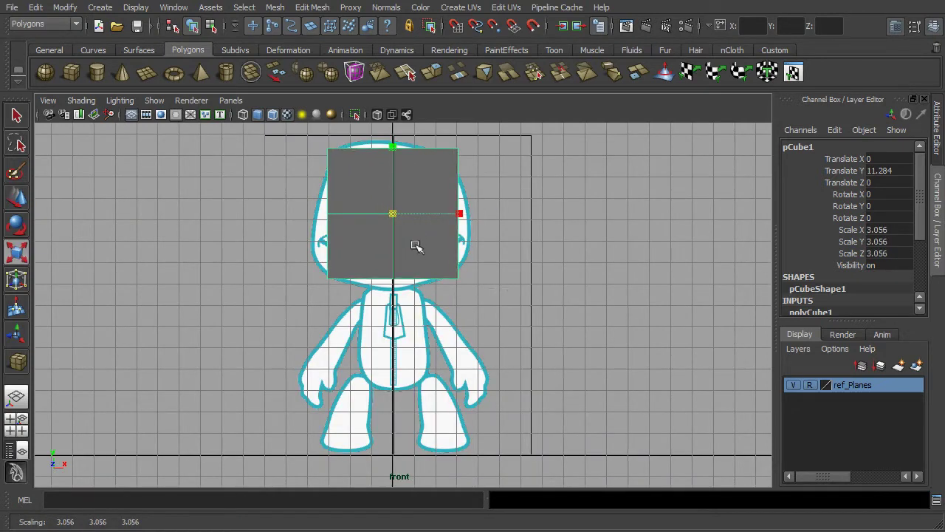
key("q")
middle_click_drag(472, 204, 452, 214, "alt")
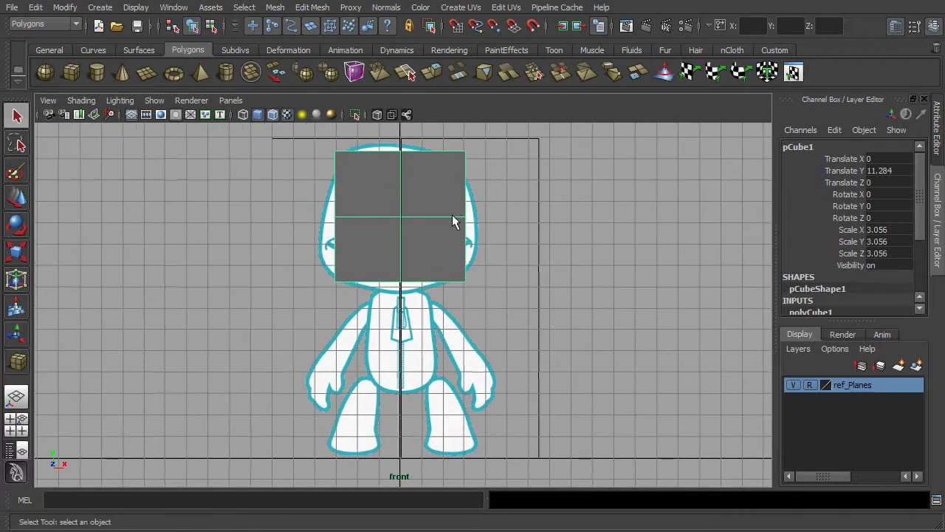
- Toggle X-Ray to check the cube against the face, then return to perspective view
left_click(377, 115)
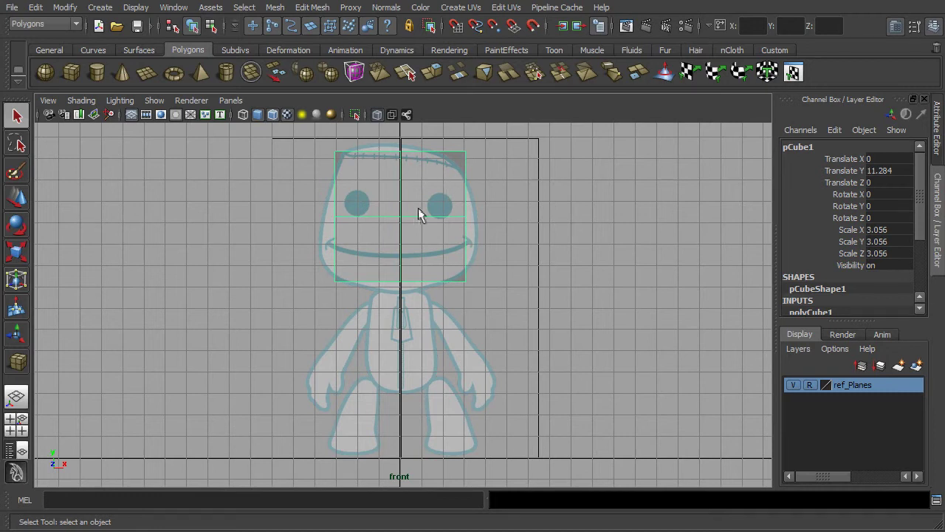
key("space")
left_click_drag(440, 209, 445, 230)
scroll(451, 229, "up", 2)
scroll(447, 234, "down", 3)
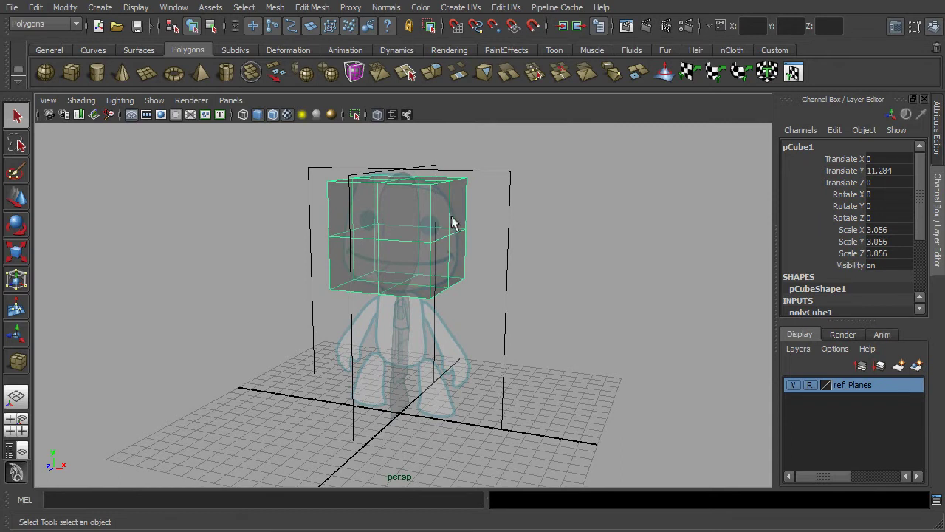
left_click(377, 114)
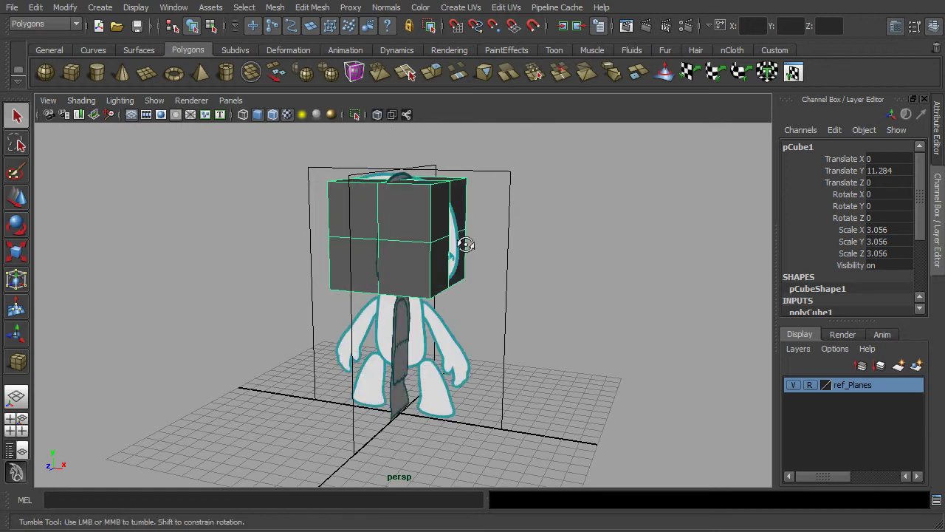
left_click_drag(464, 243, 427, 238, "alt")
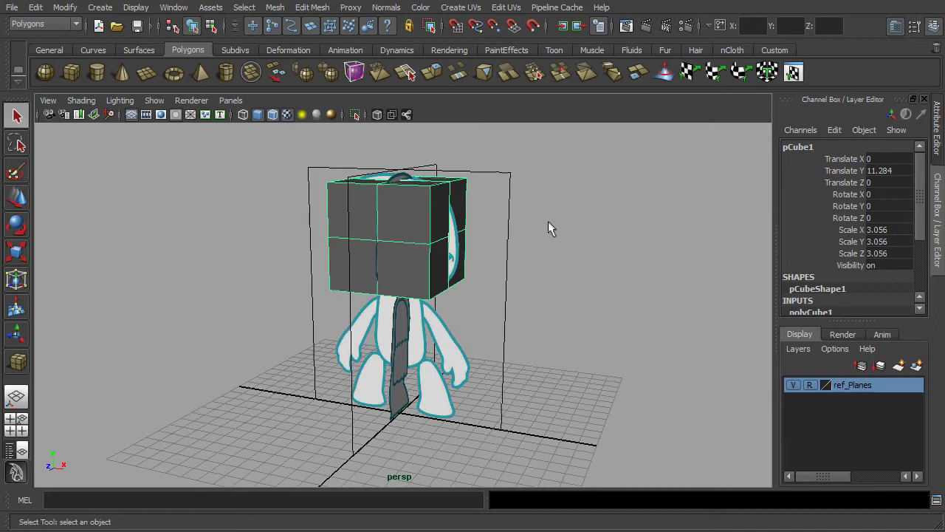
- Assign a new Blinn material to the cube and name it shader_ClayModel
right_click(423, 206)
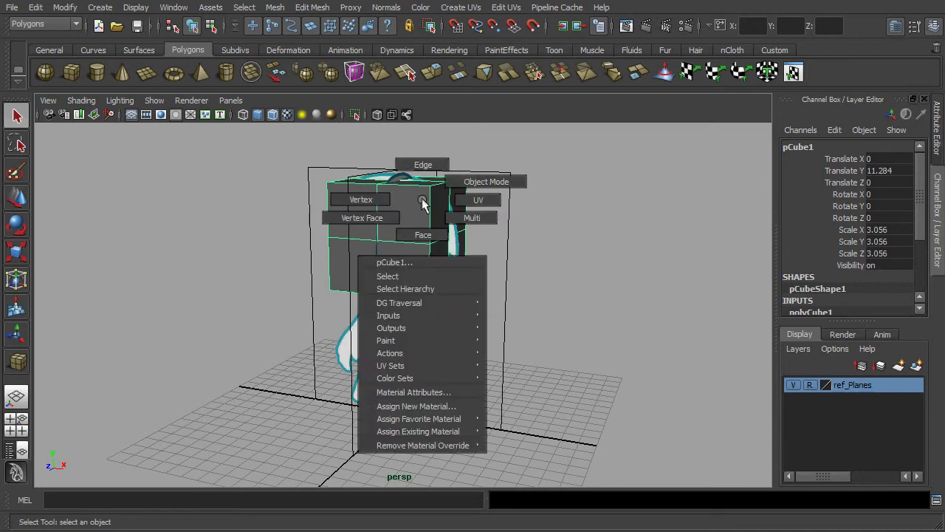
left_click(440, 408)
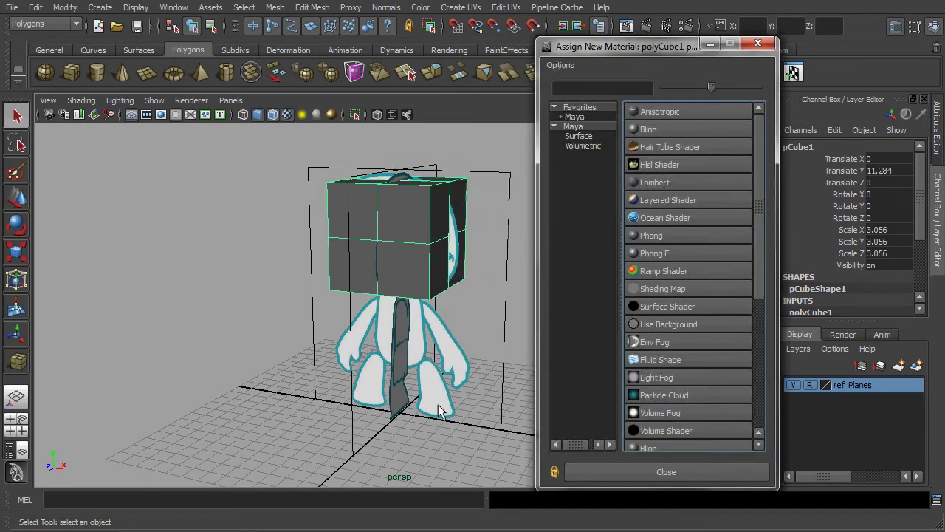
left_click(651, 130)
left_click(805, 144)
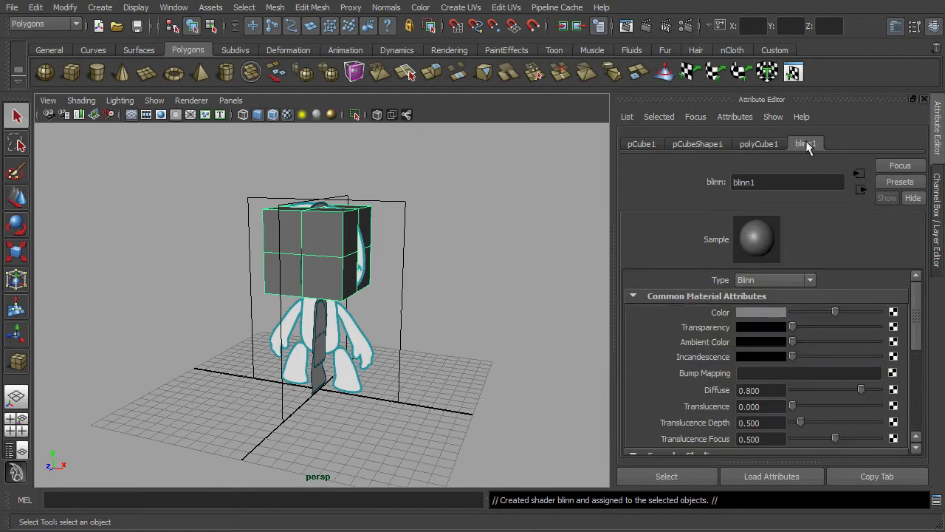
double_click(775, 183)
type("shader_Cl")
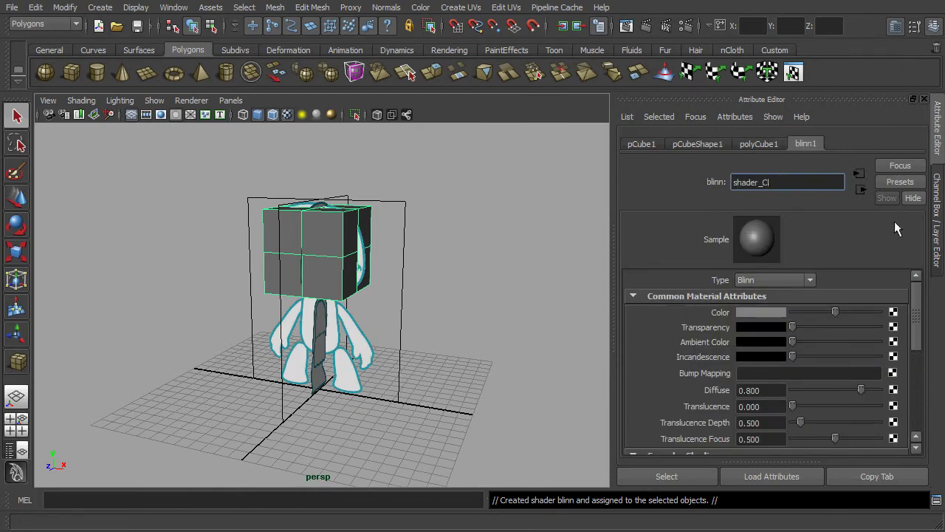
type("ayModel")
key("Return")
- Set shader_ClayModel's eccentricity to 0.350 and darken its specular colour
mouse_move(438, 279)
left_mouse_down("alt")
mouse_move(433, 274)
mouse_move(435, 283)
left_mouse_up("alt")
left_click_drag(918, 295, 920, 354)
mouse_move(818, 339)
left_mouse_down()
mouse_move(834, 353)
mouse_move(821, 339)
left_mouse_up()
mouse_move(835, 371)
left_mouse_down()
mouse_move(816, 372)
mouse_move(828, 386)
mouse_move(779, 391)
mouse_move(813, 371)
mouse_move(878, 356)
left_mouse_up()
- Try different transparency amounts on the head cube, then undo the change
left_click_drag(486, 306, 465, 309, "alt")
scroll(919, 352, "up", 5)
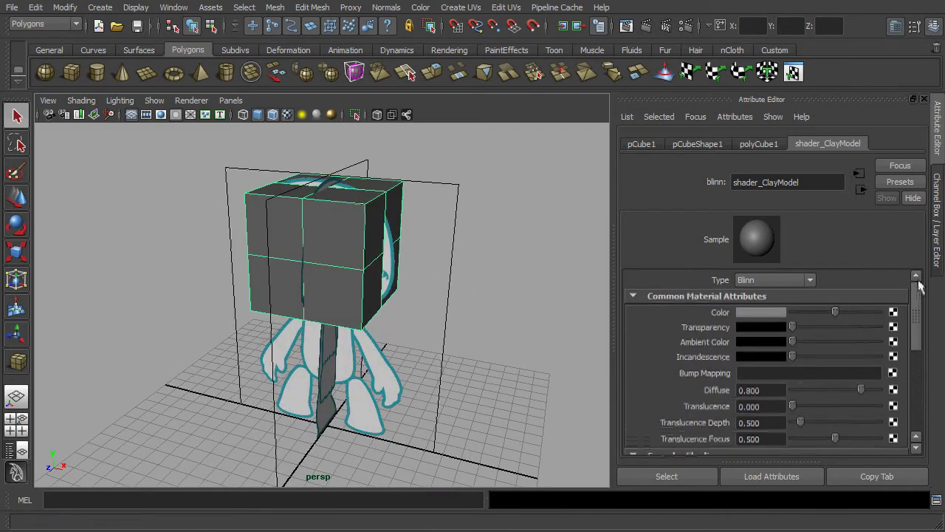
left_click_drag(452, 294, 443, 280, "alt")
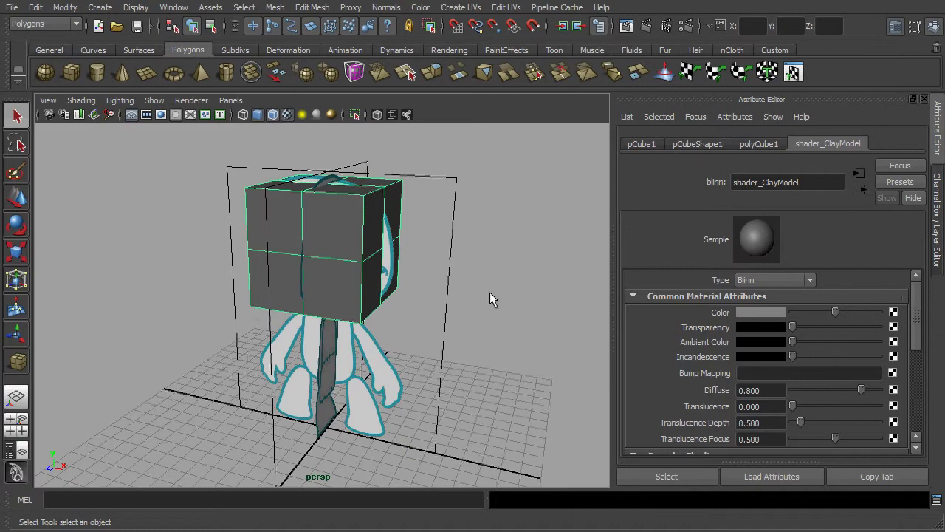
left_click_drag(793, 327, 854, 333)
mouse_move(462, 302)
left_mouse_down("alt")
mouse_move(447, 301)
mouse_move(498, 303)
mouse_move(482, 289)
mouse_move(458, 310)
left_mouse_up("alt")
key("ctrl+z")
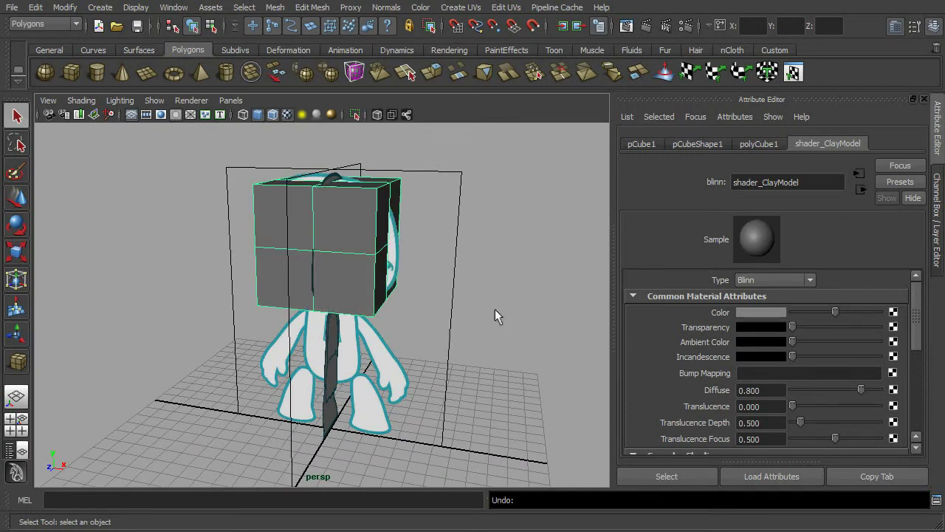
- Toggle X-Ray on and off, then give shader_ClayModel a slight transparency
left_click(378, 114)
left_click(378, 114)
left_click_drag(793, 327, 812, 329)
key("ctrl+a")
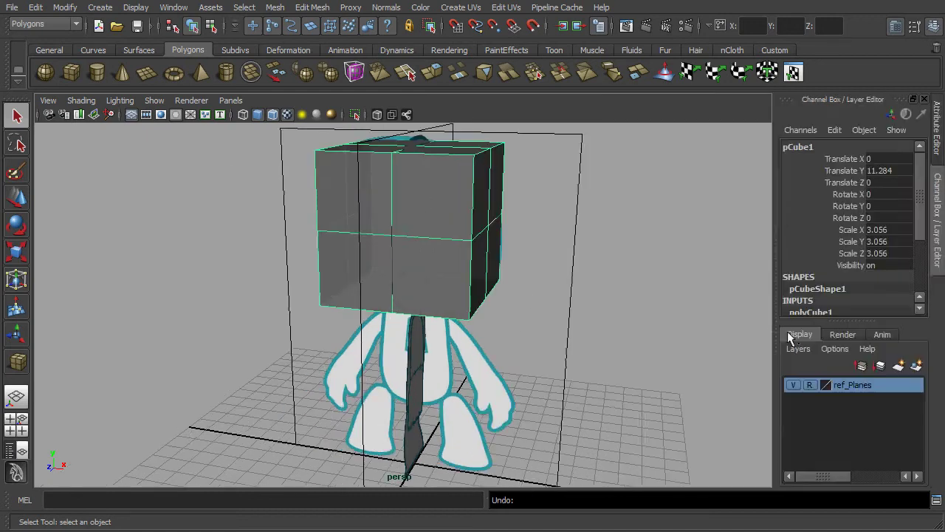
key("ctrl+a")
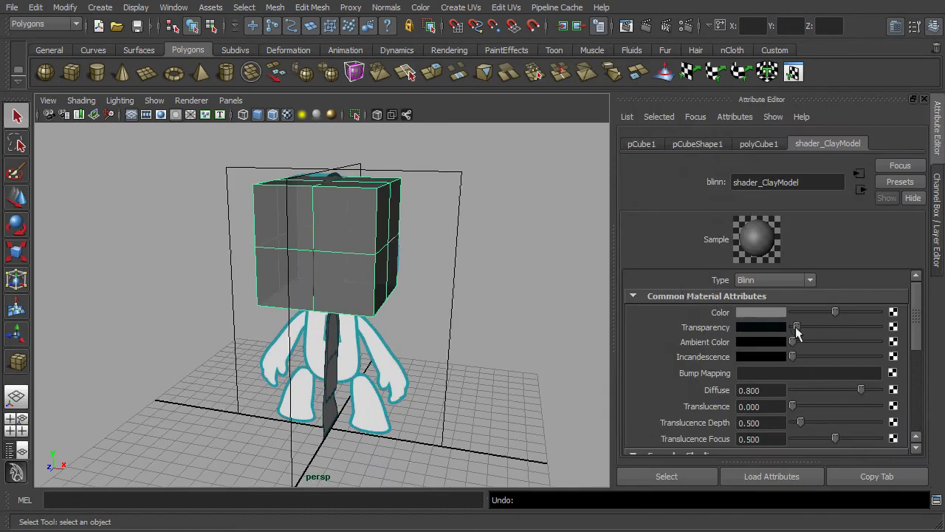
left_click_drag(796, 328, 804, 329)
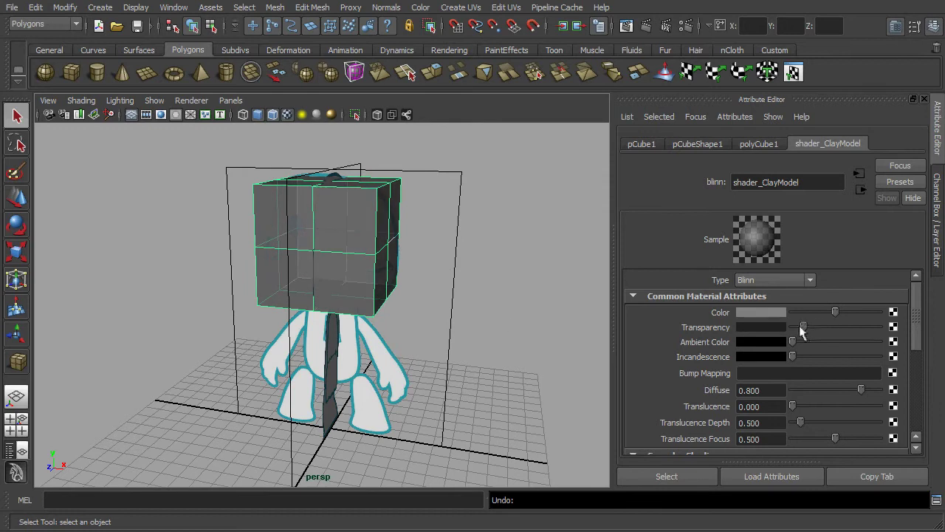
- Create a locator, place it beside the character's head and enlarge it
left_click(500, 313)
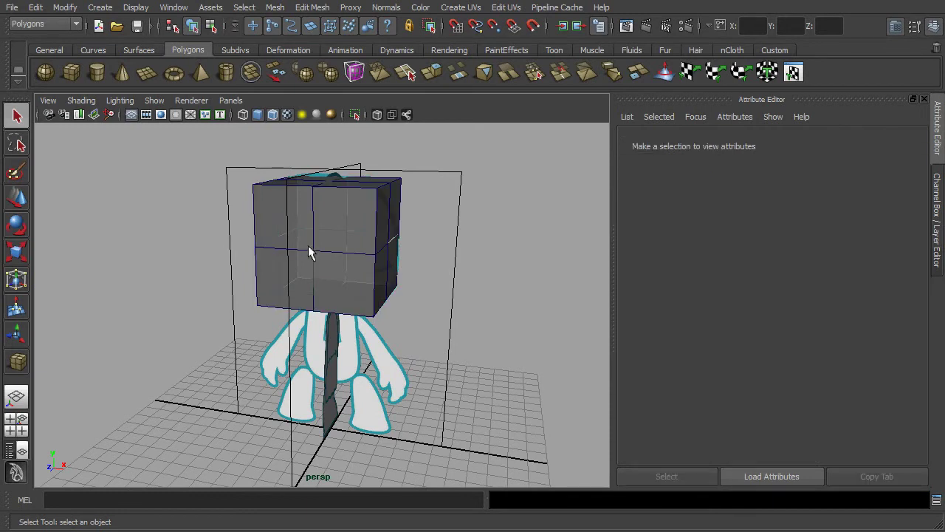
left_click(100, 8)
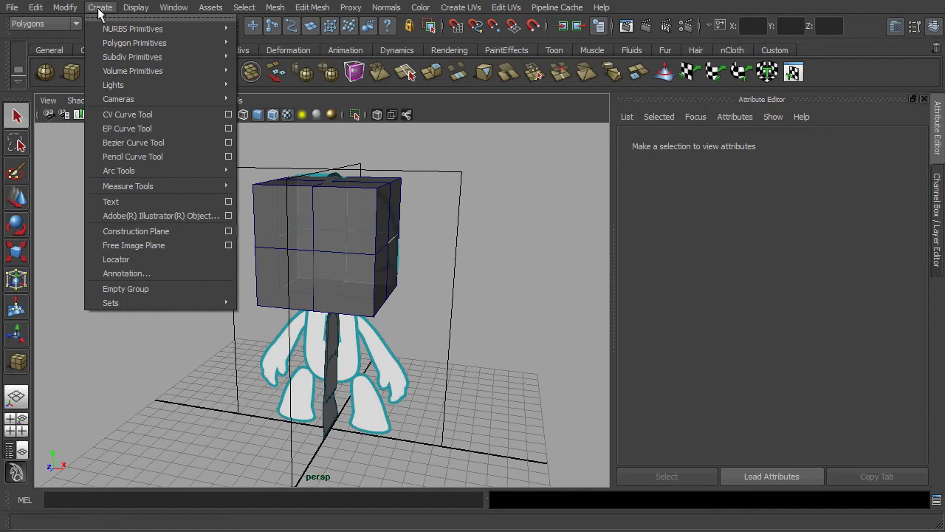
left_click(140, 259)
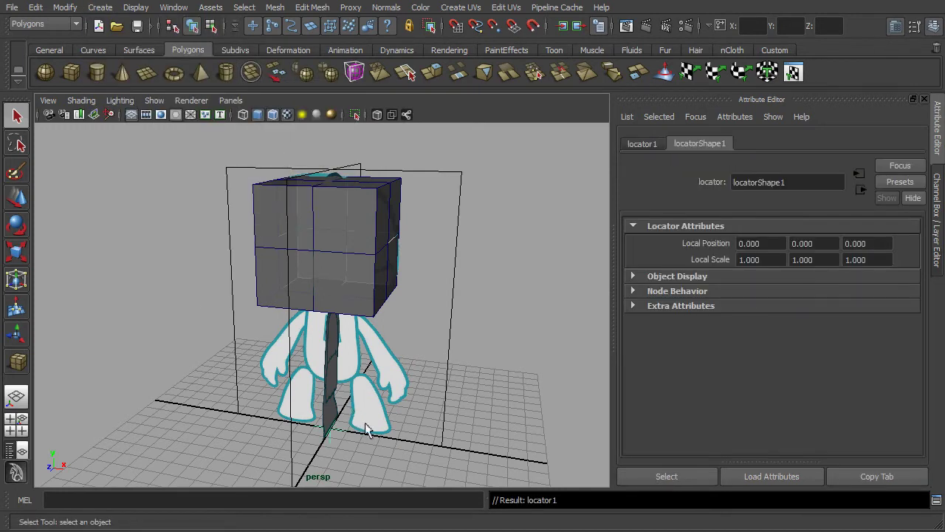
key("w")
left_click_drag(374, 435, 517, 456)
left_click_drag(481, 407, 513, 164)
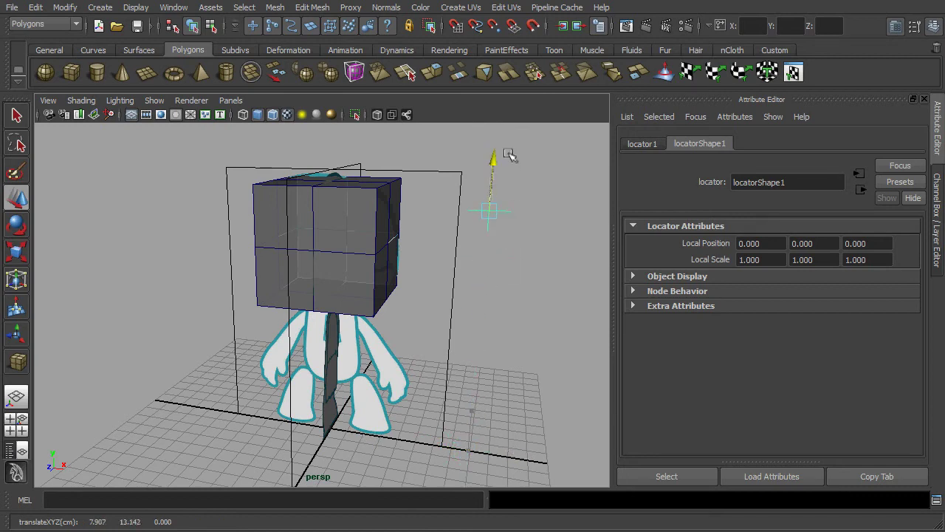
key("r")
middle_click_drag(519, 183, 539, 198)
mouse_move(523, 249)
left_mouse_down("alt")
mouse_move(485, 241)
mouse_move(506, 246)
left_mouse_up("alt")
key("q")
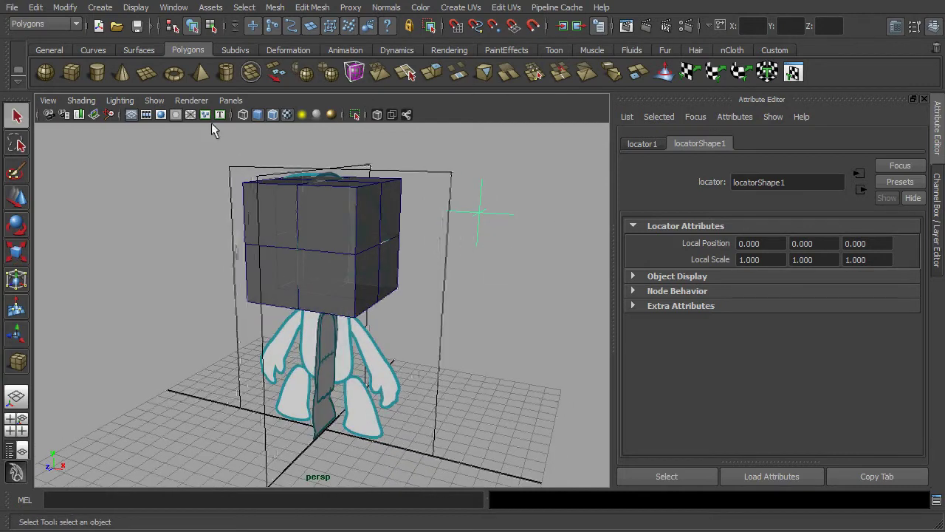
- Freeze the locator's transformations and rename it slider_Transparency
left_click(65, 7)
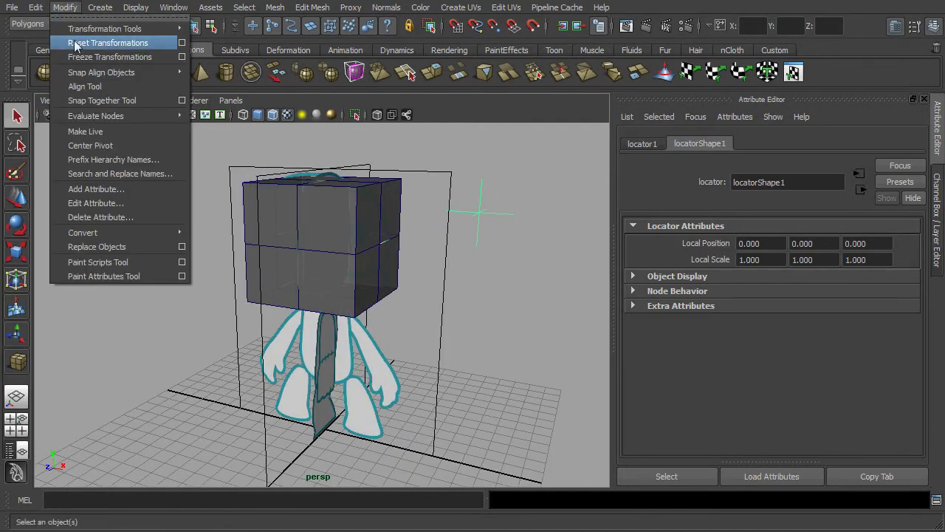
left_click(82, 57)
key("ctrl+a")
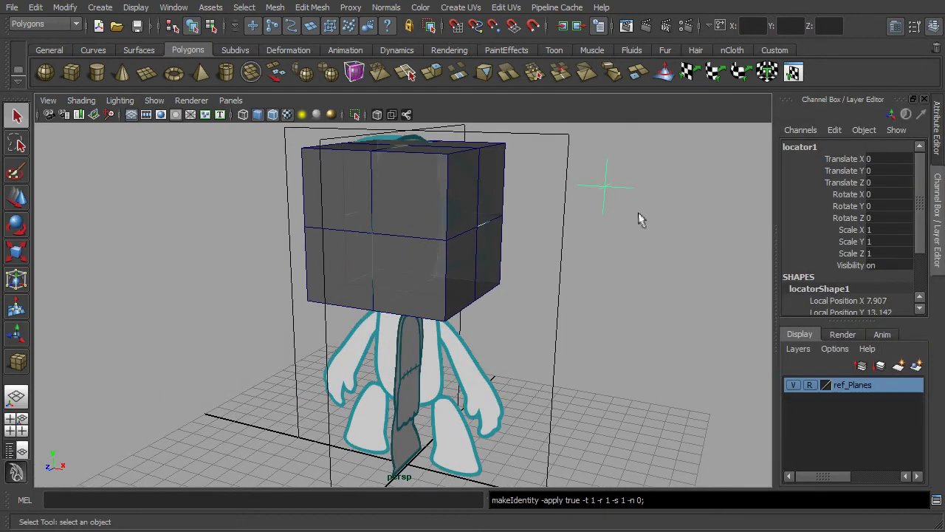
right_click_drag(639, 214, 614, 202, "alt")
left_click_drag(614, 203, 615, 198, "alt")
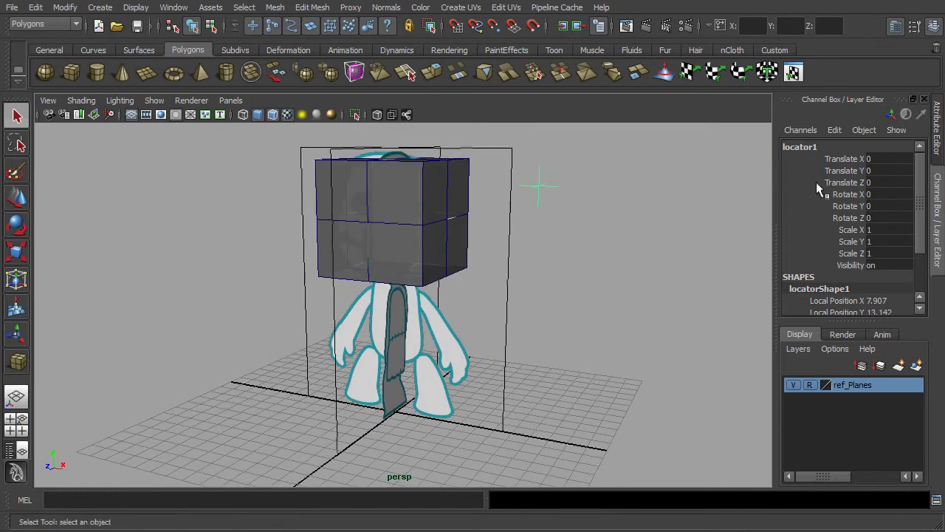
left_click(793, 147)
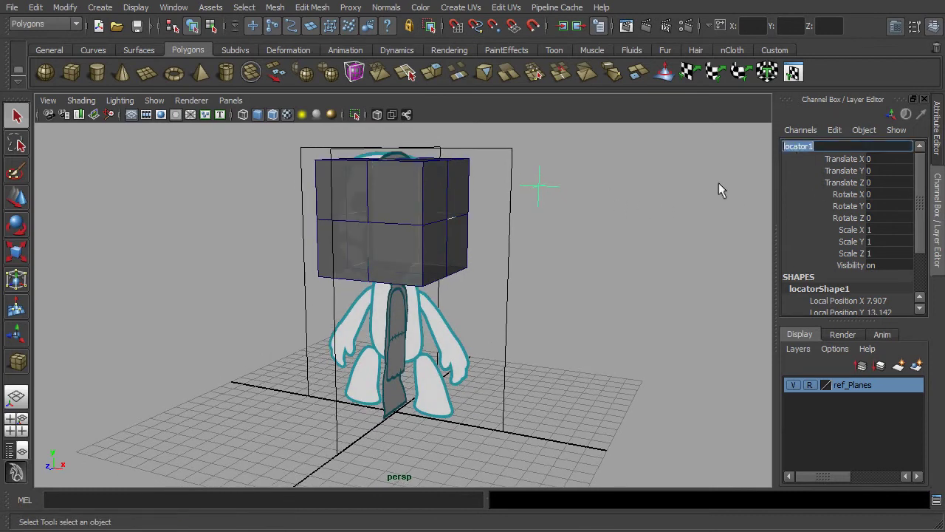
type("slider_Transparency")
key("Return")
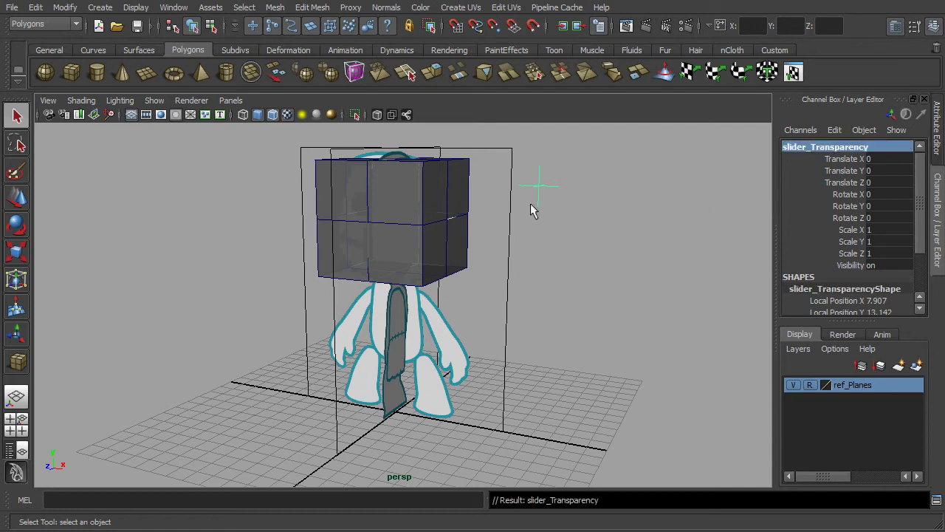
left_click(174, 9)
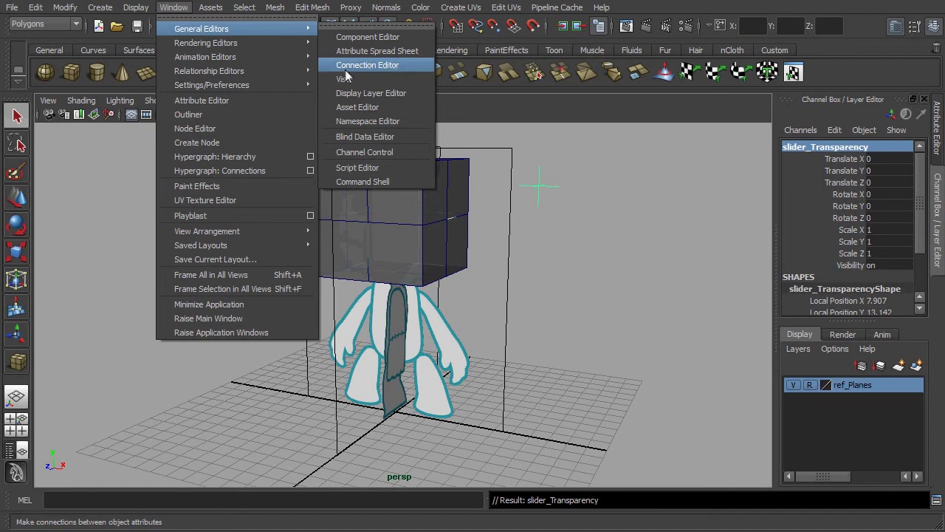
- Open the Connection Editor and load shader_ClayModel from the Hypershade as the input side
left_click(354, 57)
left_click_drag(625, 23, 190, 28)
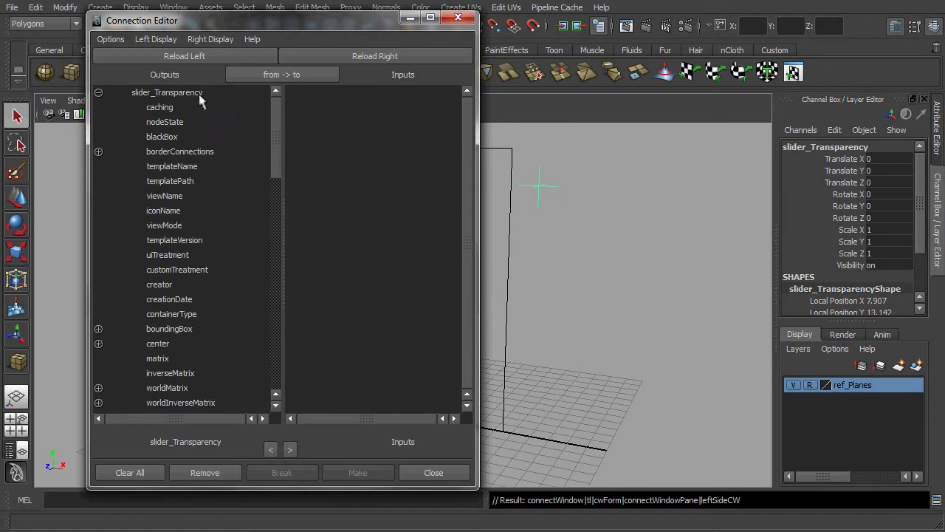
left_click(177, 9)
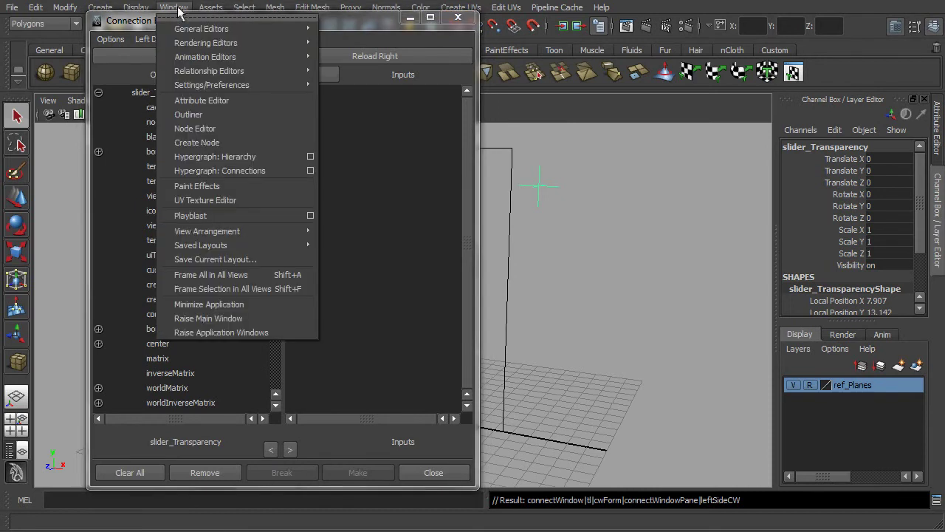
mouse_move(191, 43)
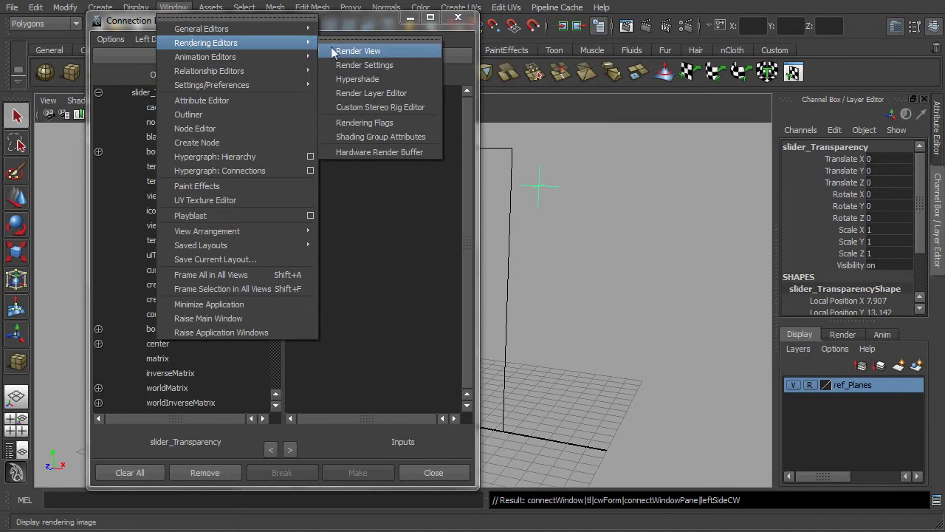
left_click(360, 79)
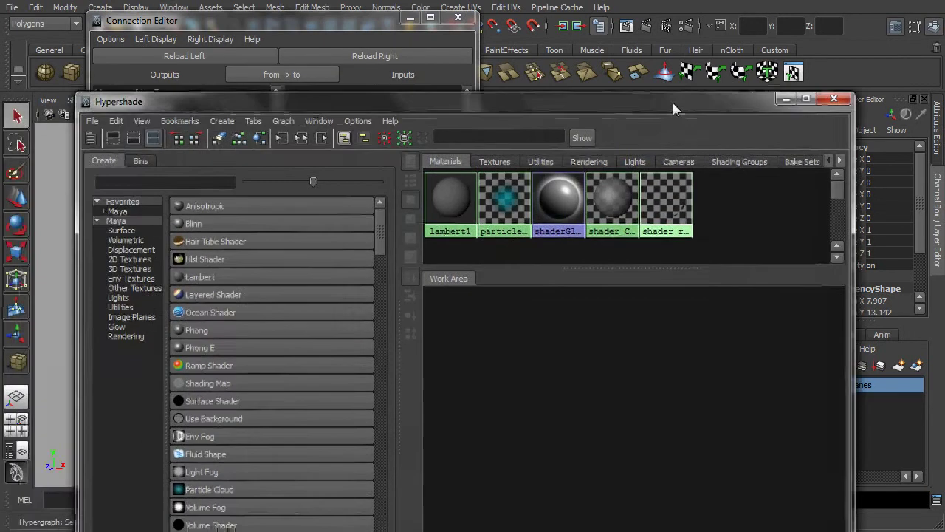
left_click(623, 196)
left_click_drag(787, 105, 794, 119)
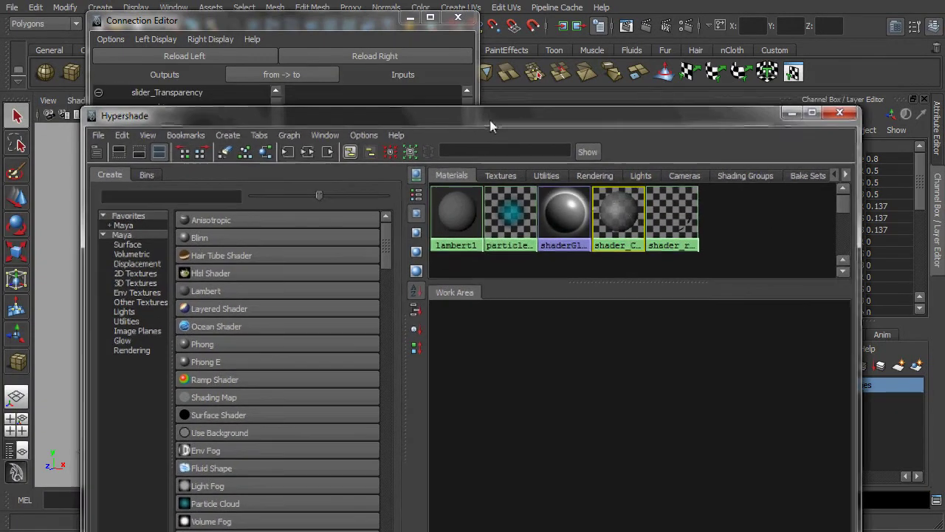
left_click(792, 114)
left_click(418, 58)
- Connect slider_Transparency's translateY to transparencyR, G and B, then close the editor
left_click_drag(274, 134, 270, 226)
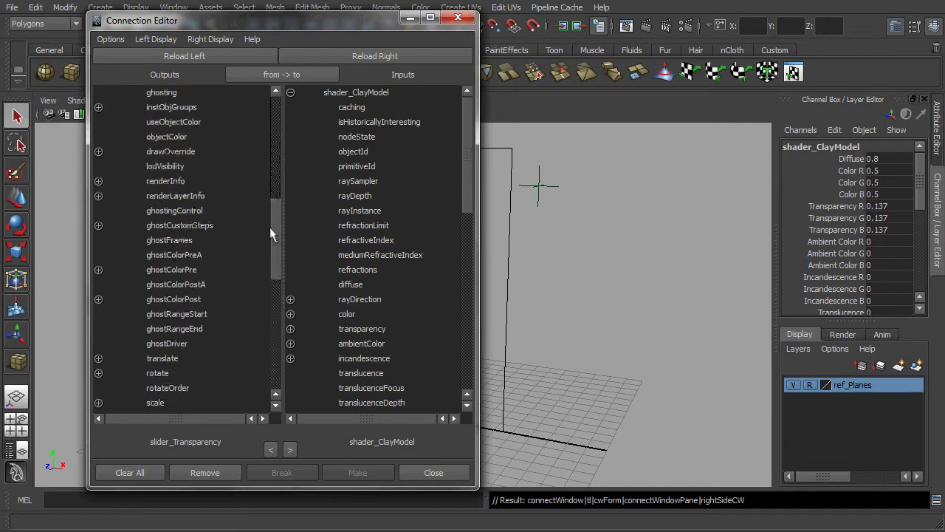
left_click(163, 361)
left_click_drag(468, 185, 469, 194)
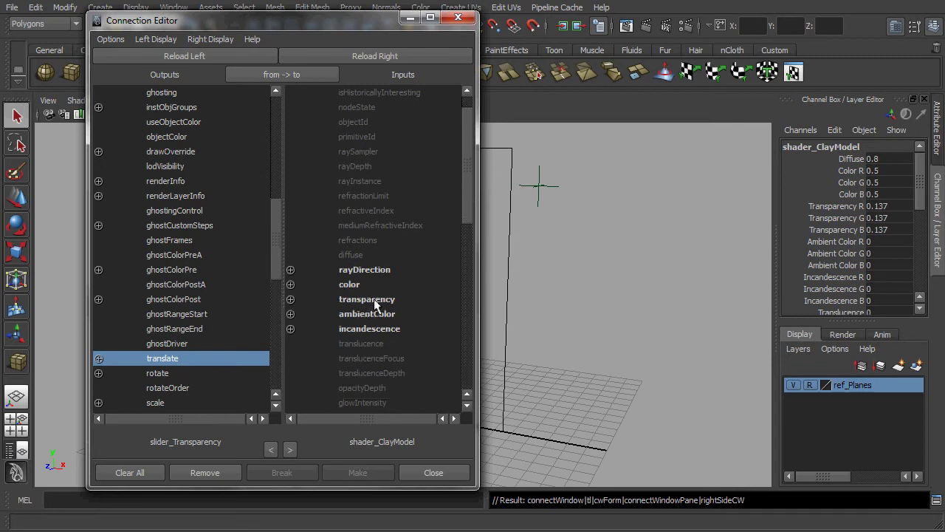
left_click(98, 359)
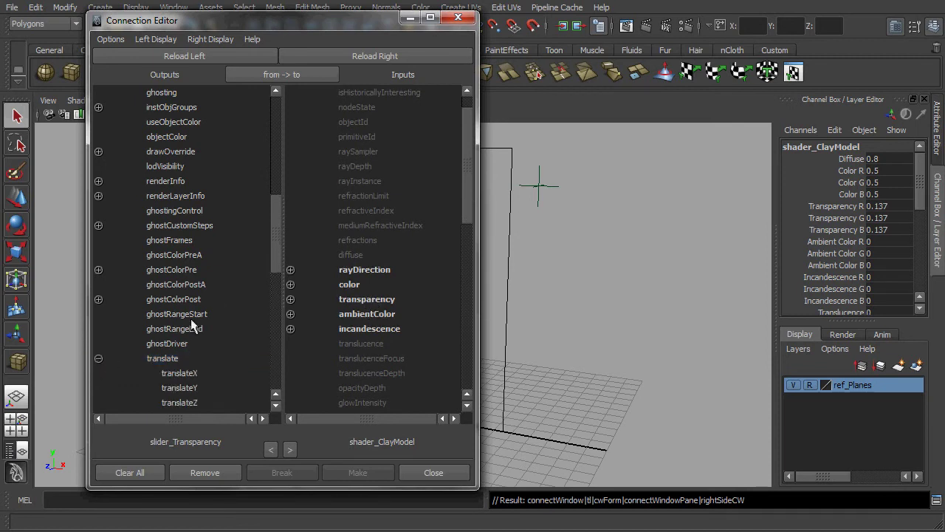
left_click_drag(273, 247, 277, 269)
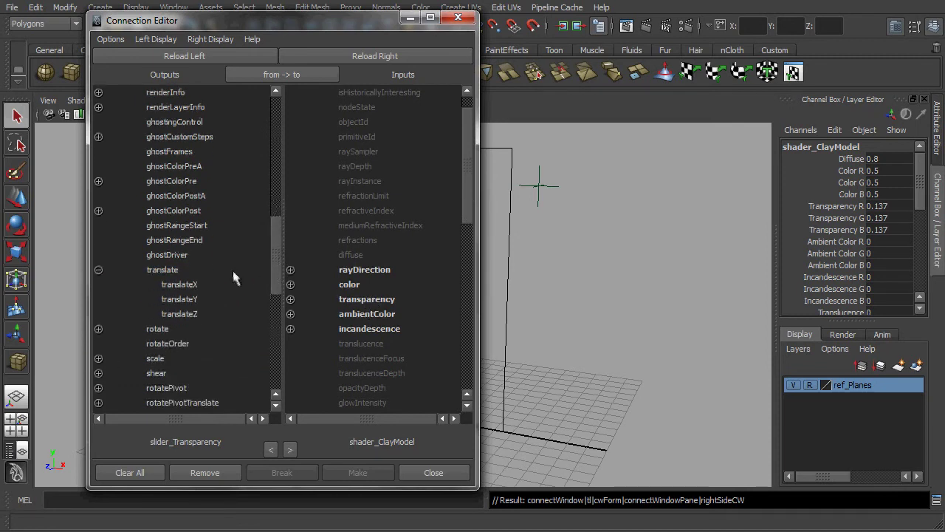
left_click(188, 299)
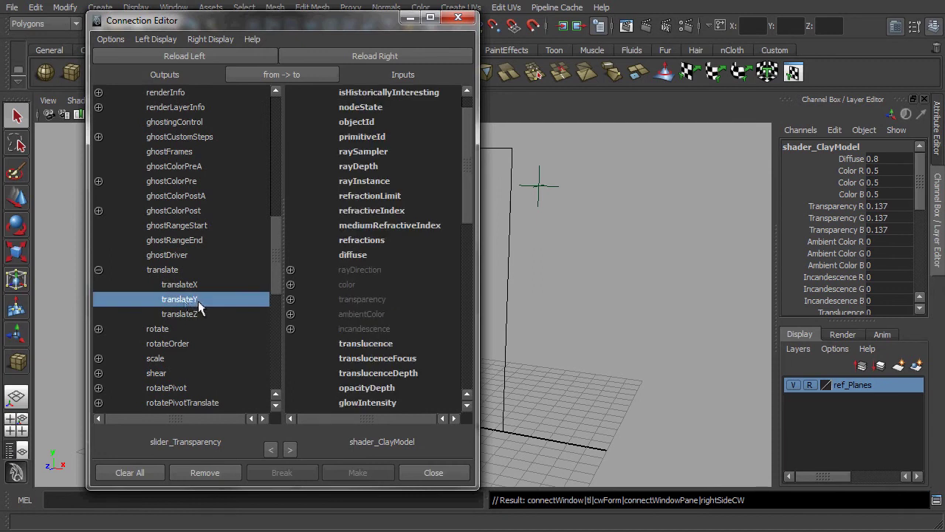
left_click(290, 299)
left_click(379, 314)
left_click(379, 328)
left_click(389, 343)
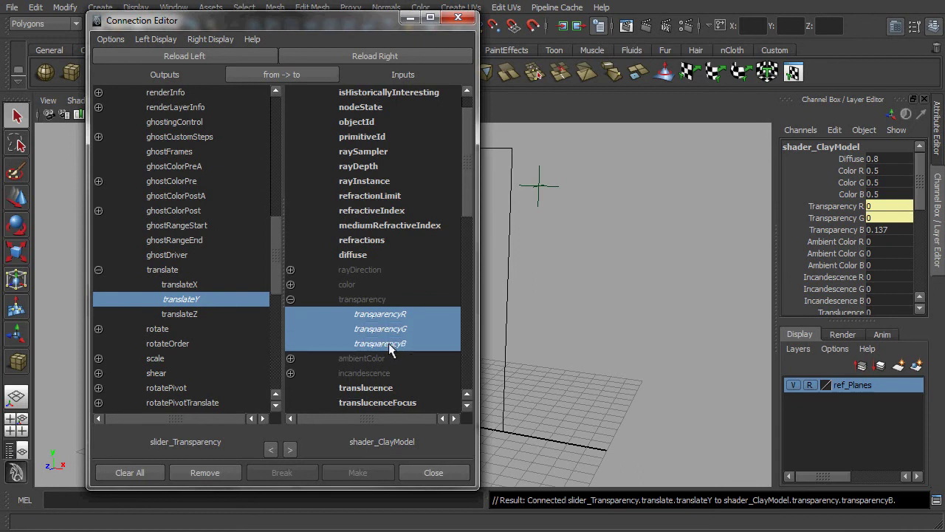
left_click(433, 471)
left_click_drag(552, 299, 537, 233, "alt")
left_click(538, 214)
- Drag slider_Transparency up and down in Y to test the head's see-through amount, leaving it at 0.873
key("w")
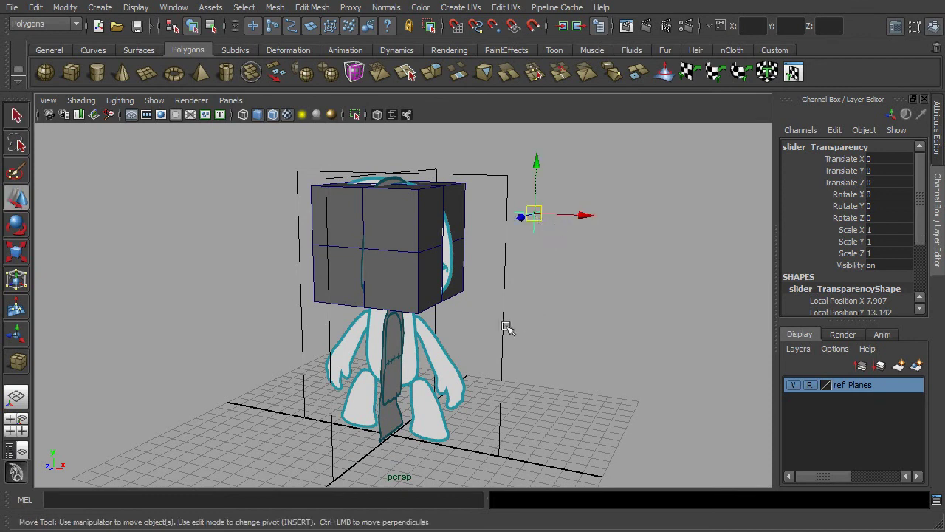
left_click_drag(506, 328, 547, 297, "alt")
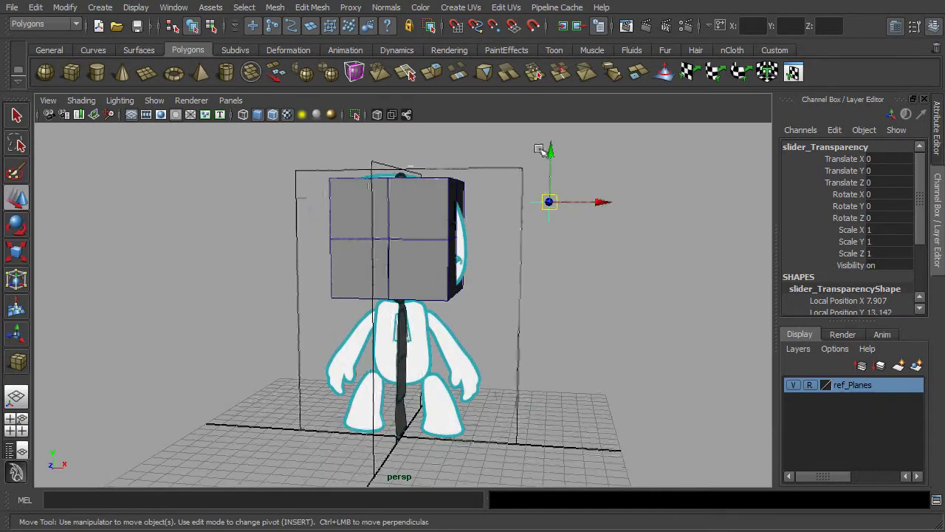
left_click_drag(551, 151, 533, 134)
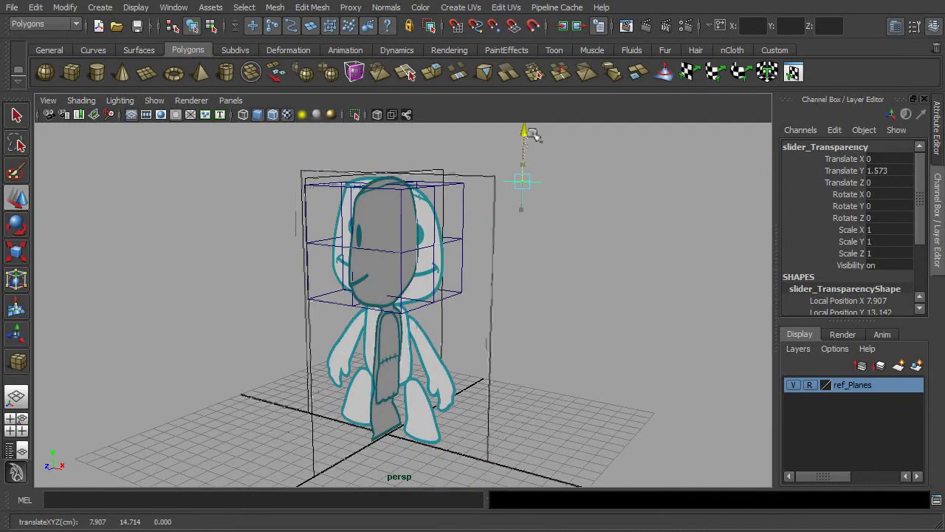
left_click_drag(473, 273, 325, 287, "alt")
left_click_drag(531, 132, 526, 157)
left_click(380, 117)
left_click(380, 117)
left_click_drag(526, 156, 393, 201, "alt")
- Apply Mesh > Smooth to the head cube and switch it to vertex editing
left_click(393, 203)
key("q")
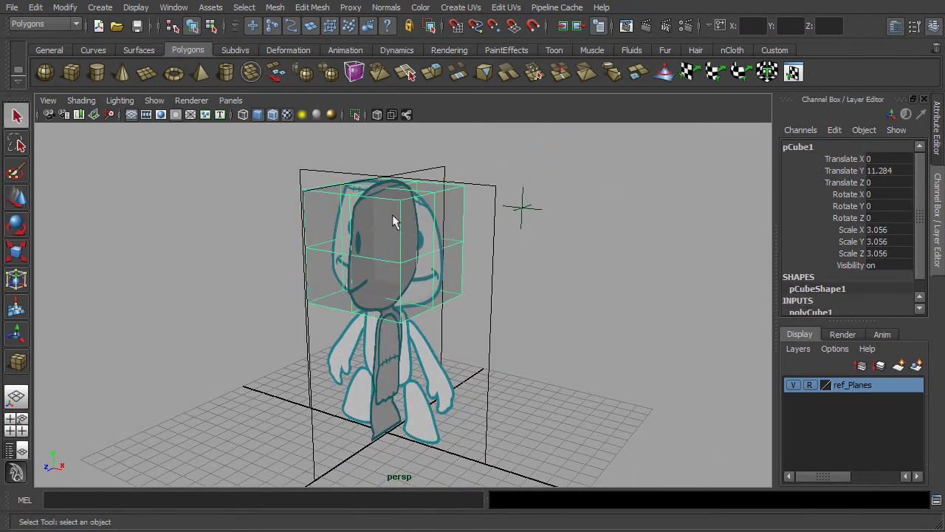
left_click(330, 71)
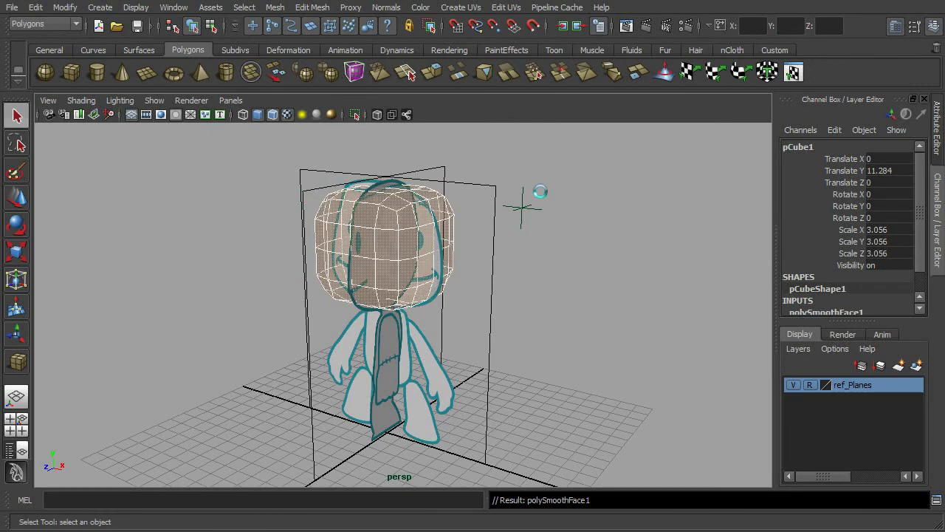
right_click(400, 213)
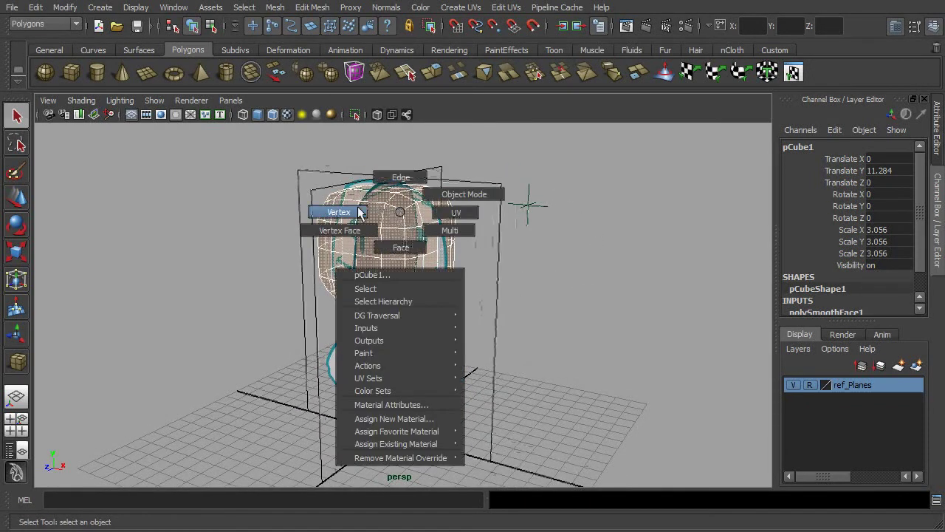
right_click_drag(400, 213, 353, 198)
- Raise and scale the top head vertices to match Sackboy's outline, then return to object mode
left_click_drag(476, 236, 477, 237)
key("r")
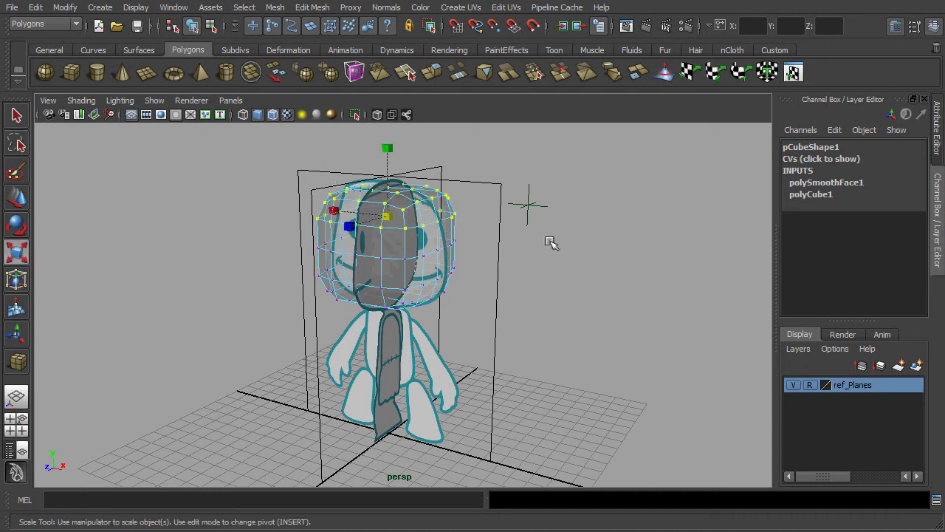
key("w")
left_click_drag(393, 169, 454, 214)
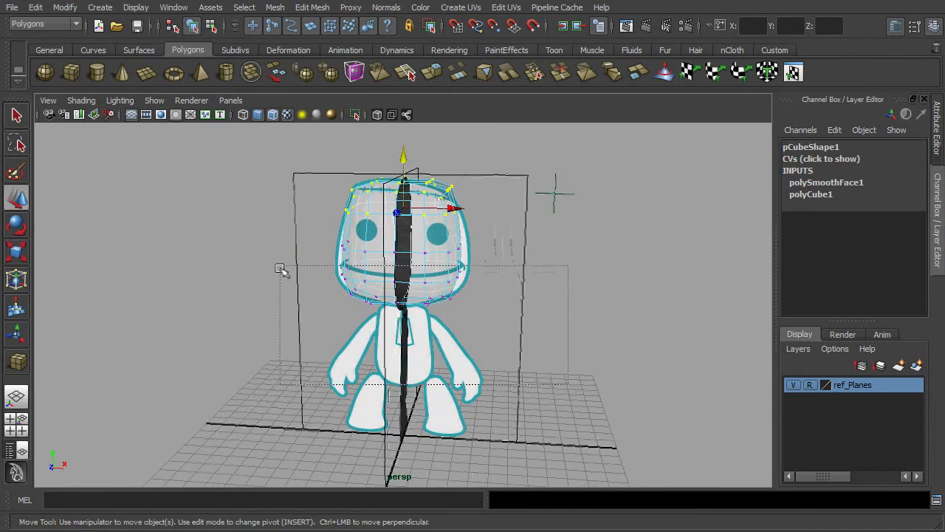
left_click_drag(277, 258, 281, 232)
key("r")
key("q")
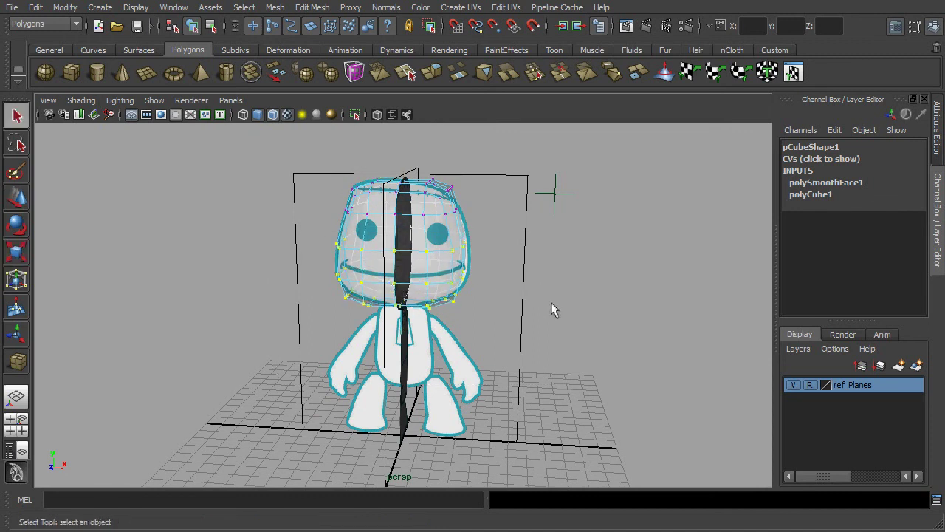
left_click_drag(546, 310, 419, 281, "alt")
right_click_drag(412, 256, 484, 235)
left_click(535, 194)
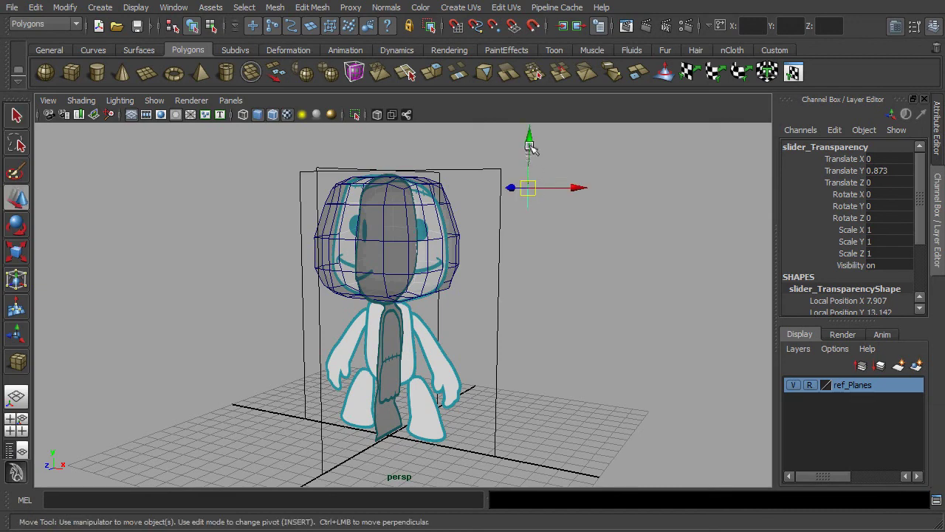